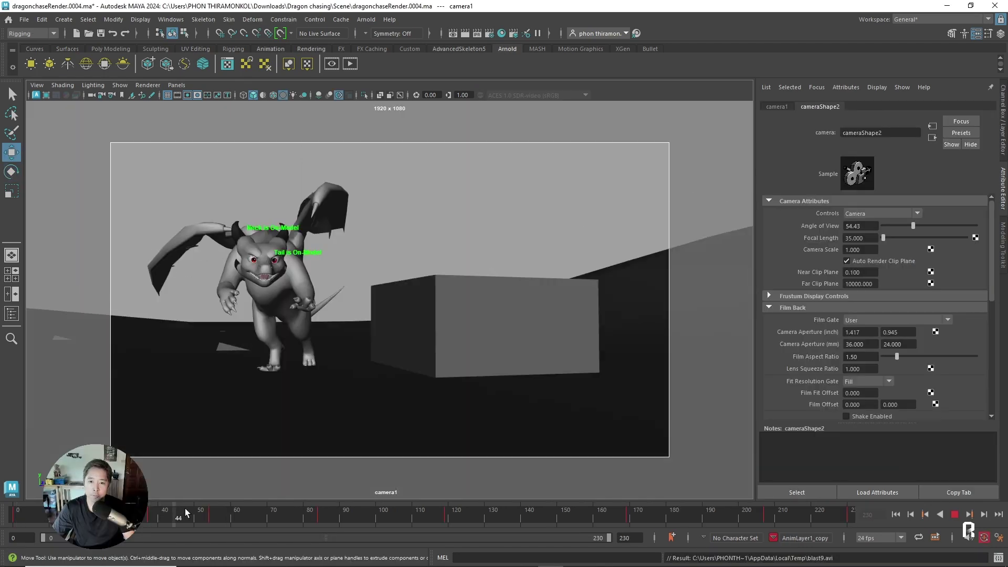
Stop the dragon's run at frame 51 and scrub forward to about frame 100.
click(199, 510)
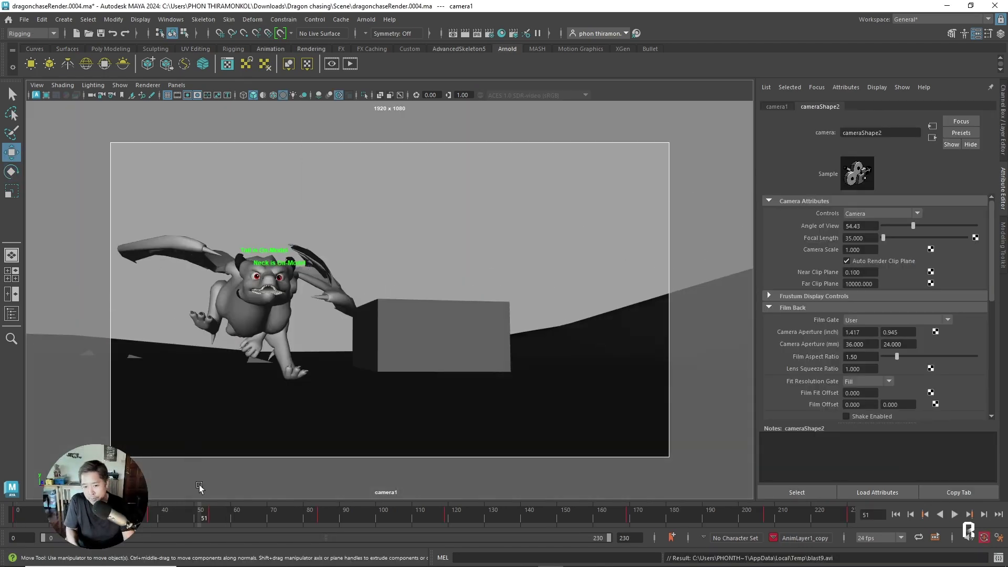
drag(225, 511, 377, 512)
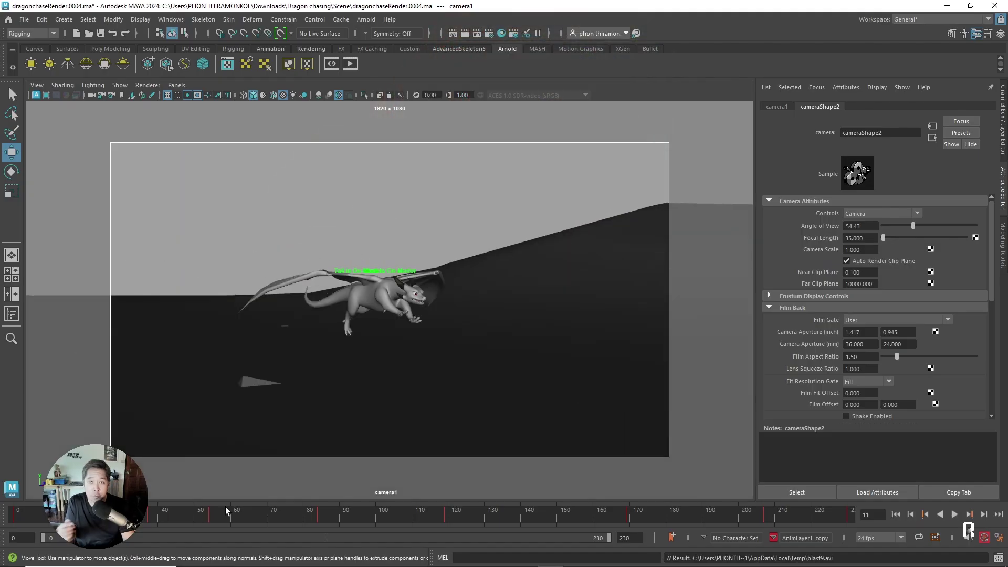
Start a playblast of the dragon animation and view Snapshot_01 in an enlarged Arnold RenderView.
right_click(482, 516)
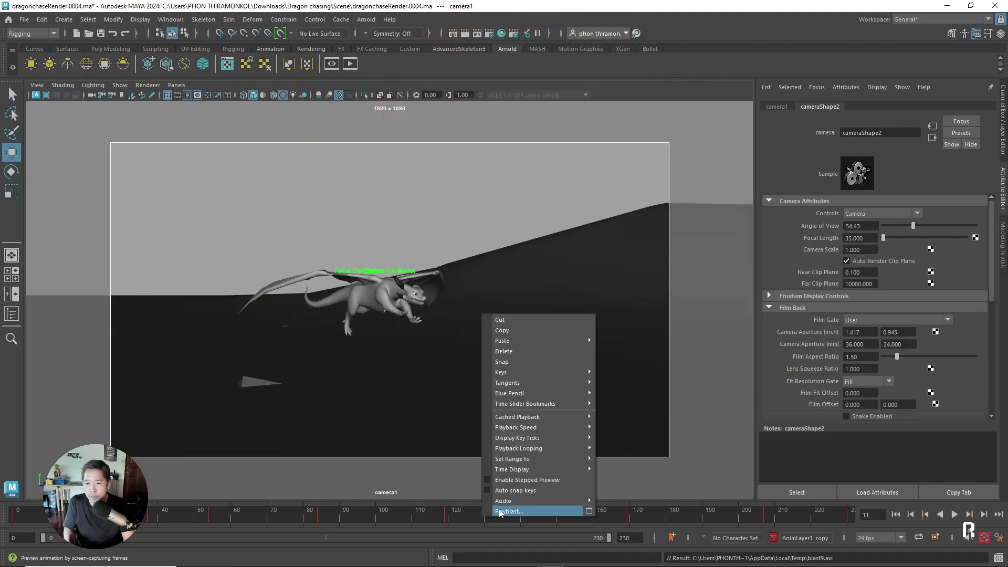
click(512, 511)
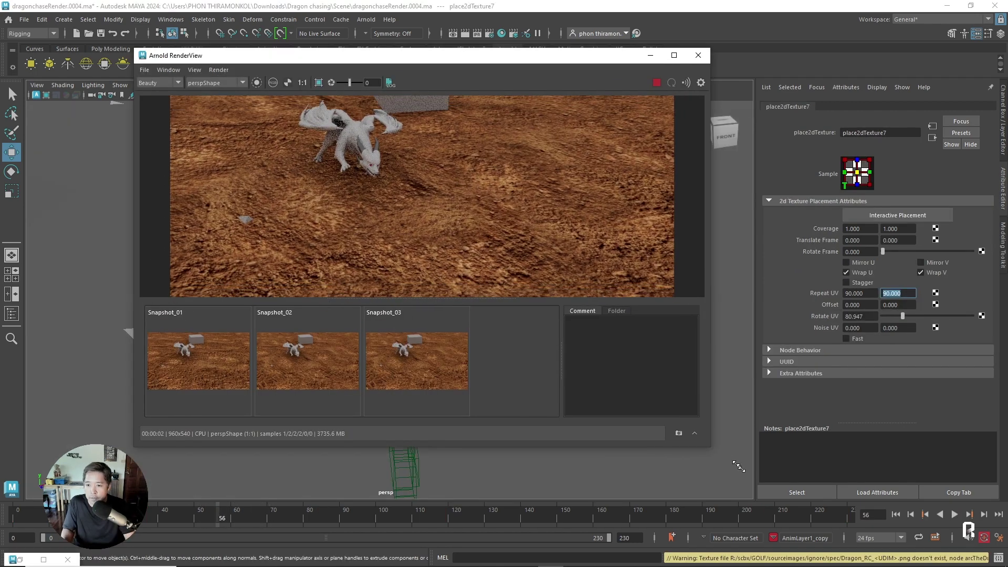
drag(739, 466, 819, 515)
click(209, 466)
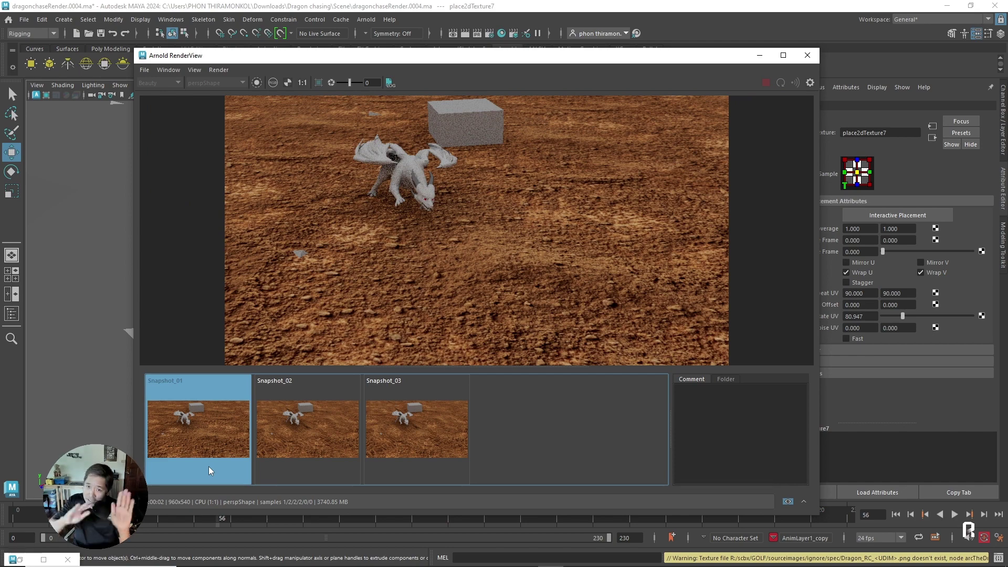
Compare Snapshot_02's ground texture while the blast11.avi playblast finishes.
click(313, 442)
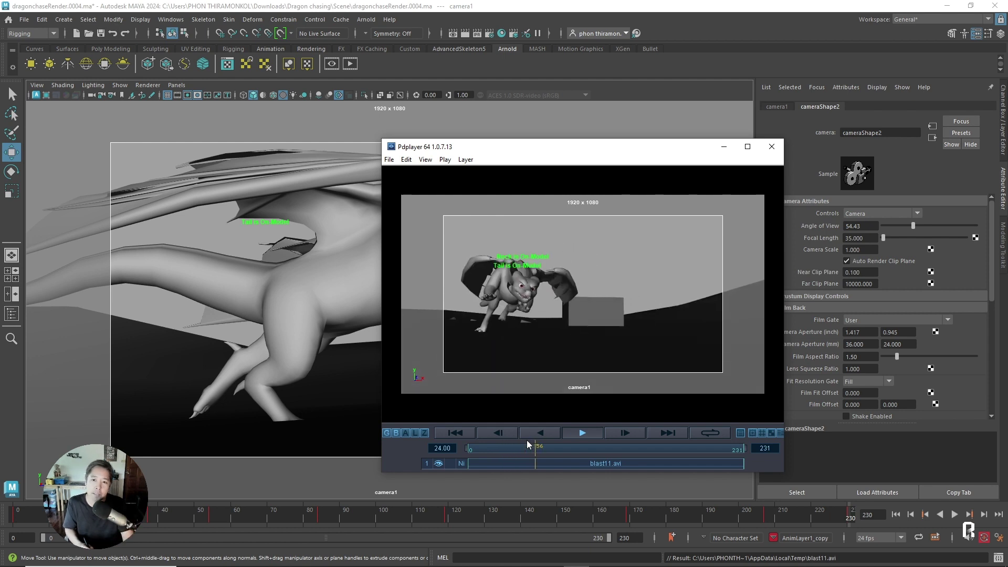
Move the Pdplayer window aside during blast11.avi playback, then close it.
drag(663, 152, 706, 155)
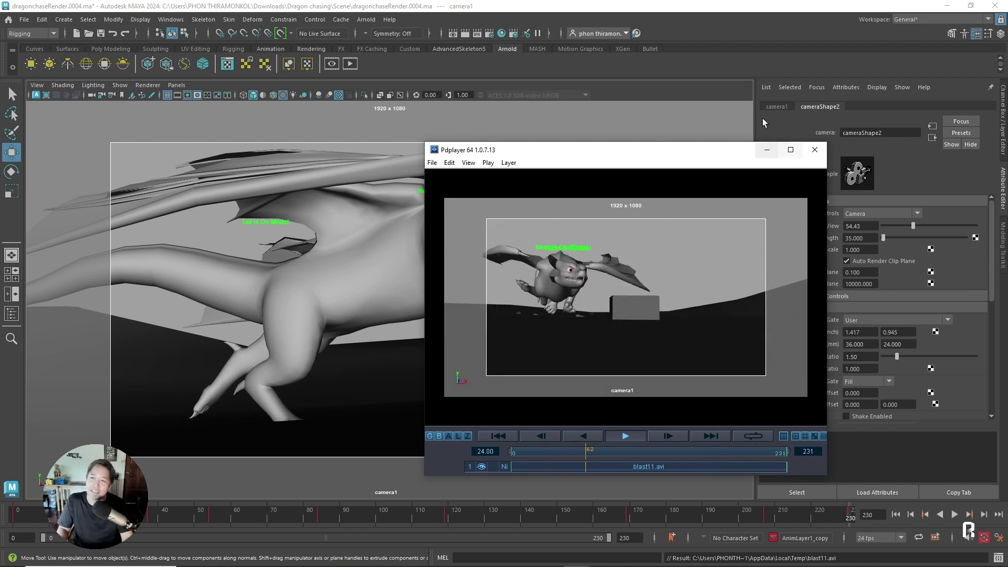
click(815, 150)
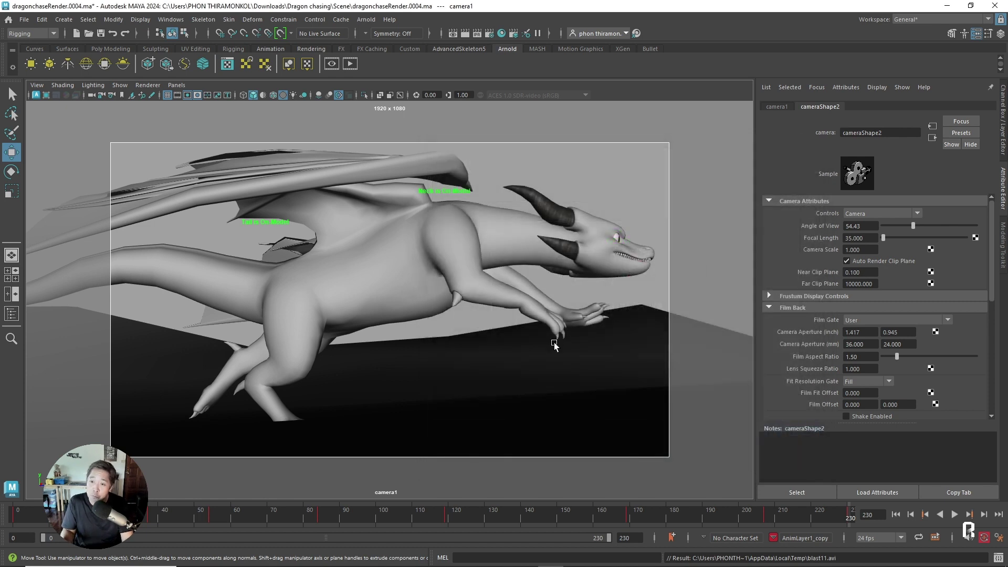
Switch the viewport from camera1 to the perspective camera using the hotbox.
click(572, 406)
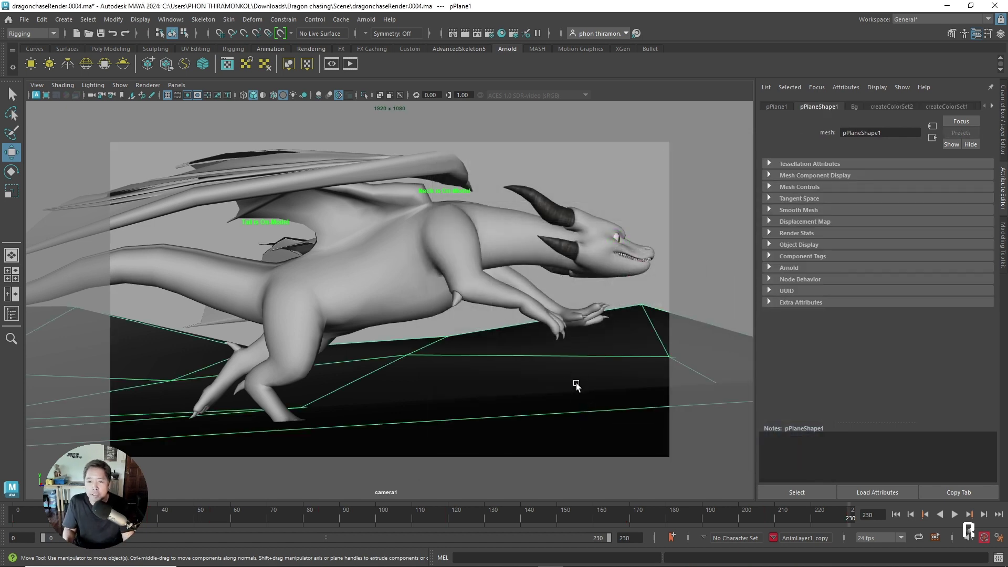
click(309, 476)
key(space)
drag(464, 251, 425, 295)
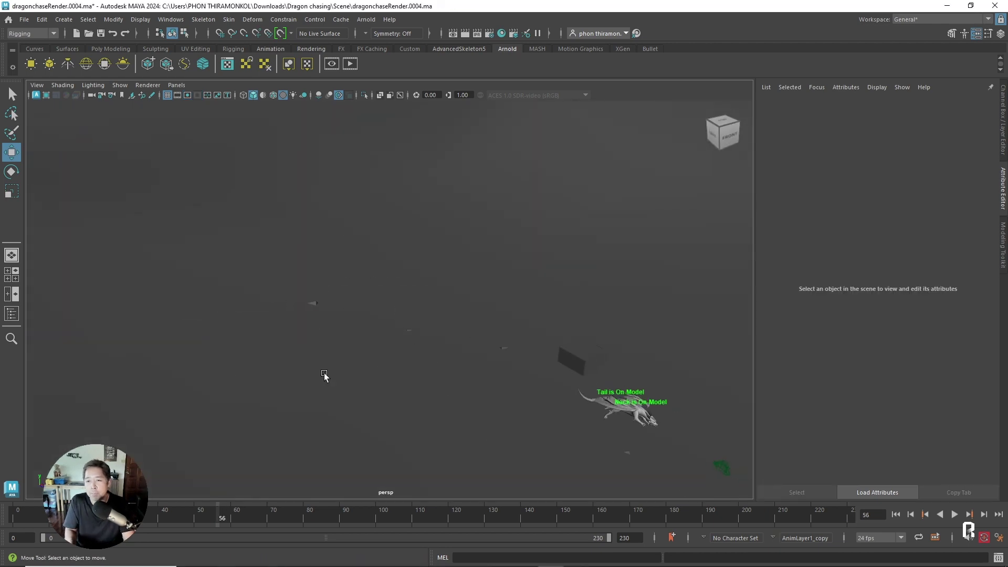
Select pPlane1 and bring the perspective view in close to the wavy terrain.
mouse_move(323, 373)
alt+right_down()
mouse_move(468, 304)
mouse_move(473, 357)
alt+right_up()
click(473, 357)
alt+right_drag(528, 377, 476, 391)
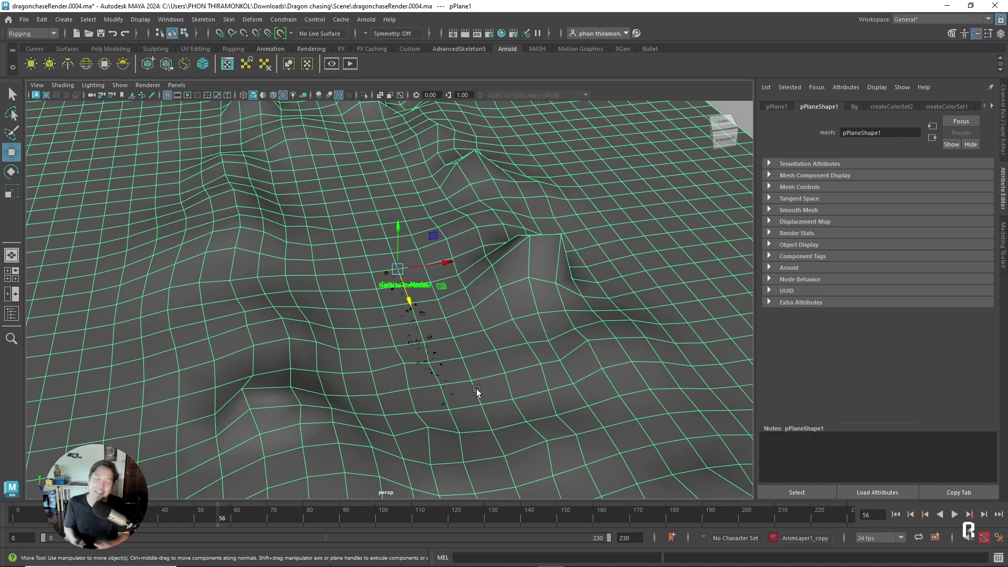
scroll(523, 364, down, 5)
scroll(211, 351, up, 5)
scroll(315, 367, down, 2)
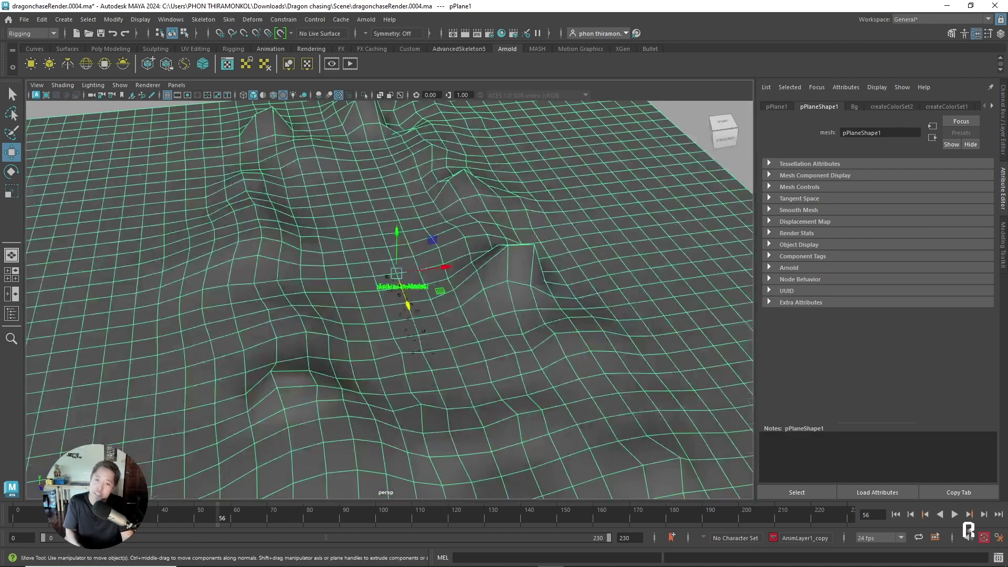
scroll(359, 385, down, 2)
scroll(359, 385, down, 5)
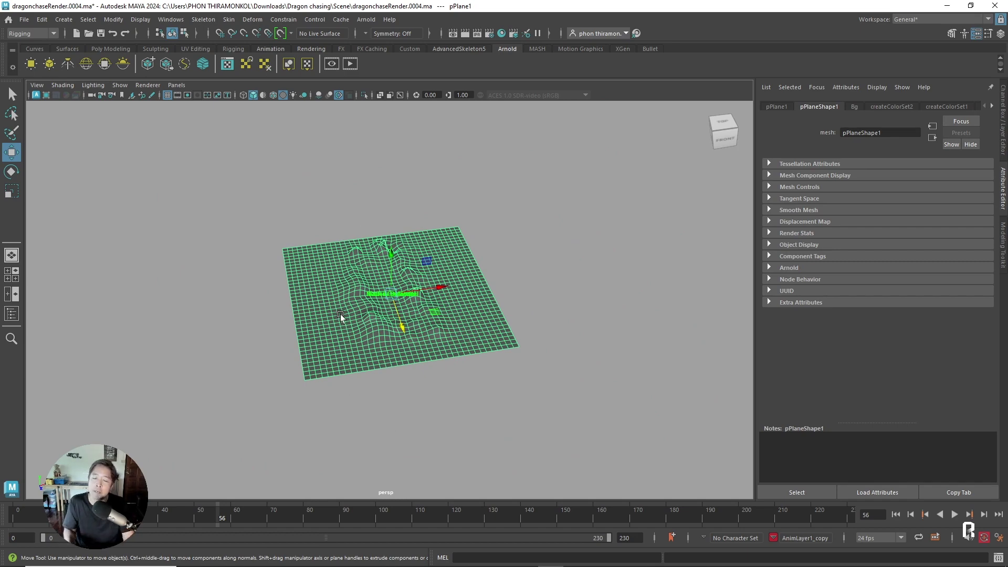
Orbit to look straight down on the terrain plane and zoom to frame it.
mouse_move(340, 314)
alt+mouse_down()
mouse_move(467, 301)
mouse_move(556, 314)
mouse_move(486, 320)
alt+mouse_up()
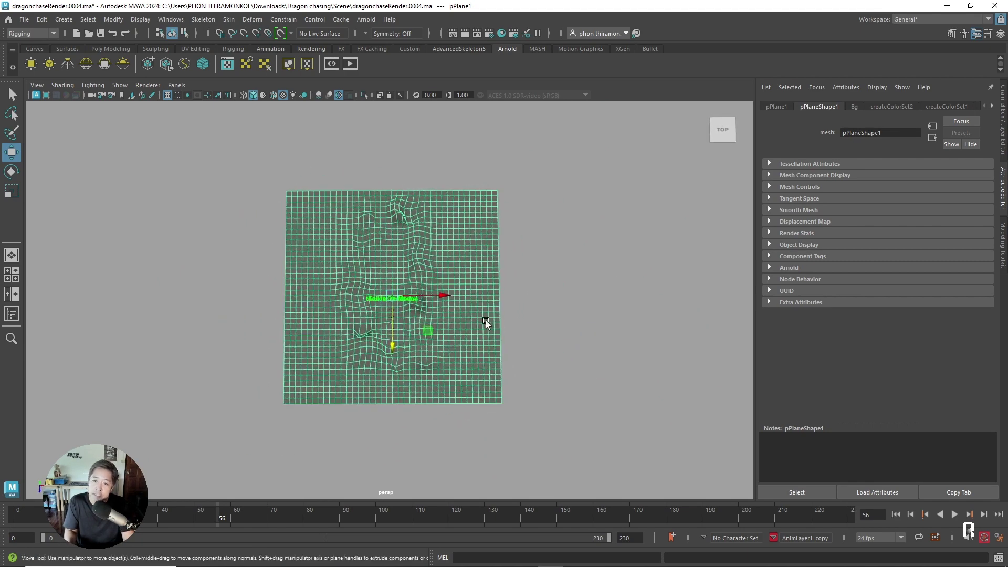
scroll(486, 320, up, 3)
scroll(430, 320, up, 3)
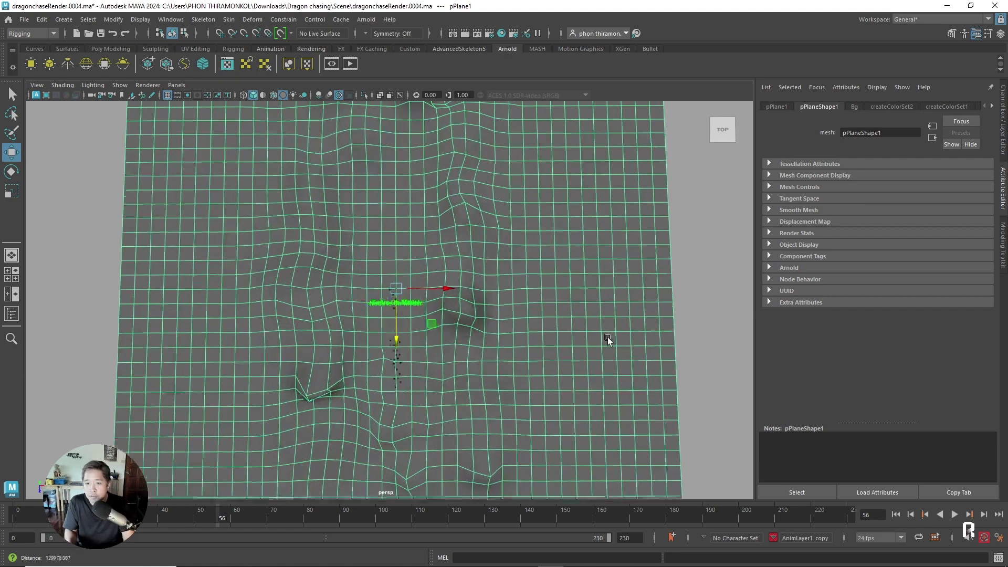
scroll(608, 342, up, 3)
scroll(565, 293, up, 3)
scroll(460, 307, up, 3)
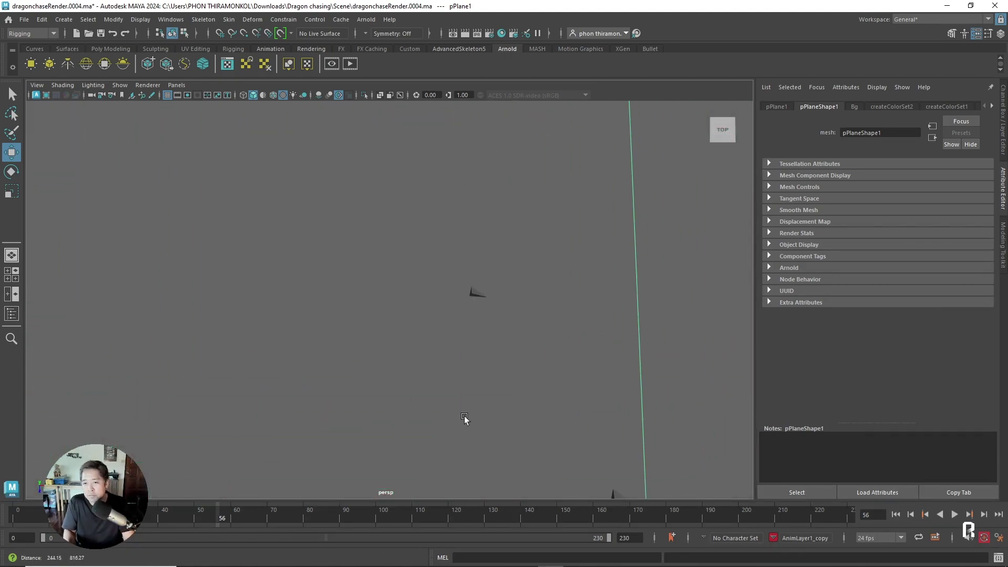
scroll(538, 249, down, 5)
scroll(547, 344, up, 3)
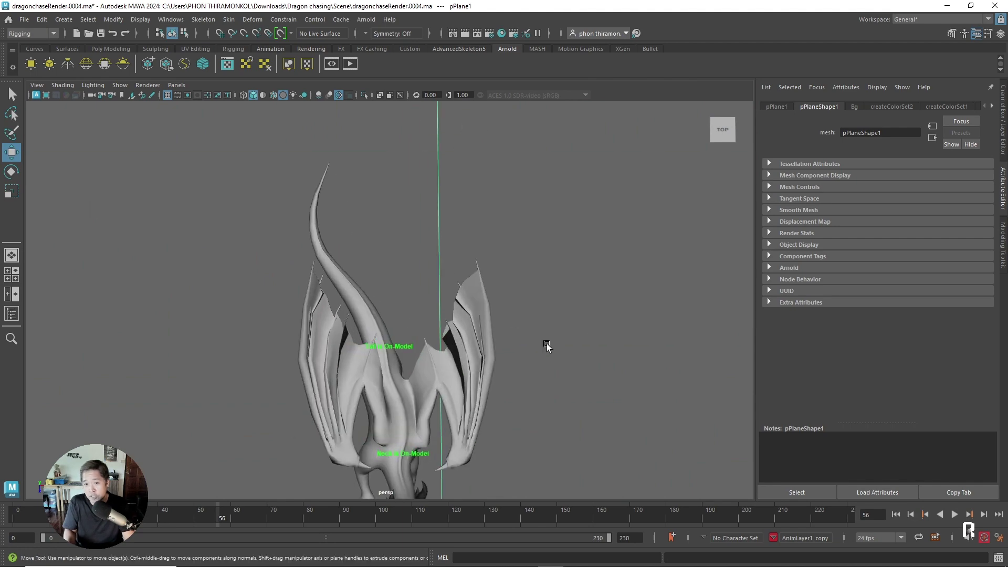
scroll(479, 308, up, 2)
scroll(429, 308, down, 2)
Tumble the view to see the dragon and terrain from the front.
mouse_move(429, 308)
alt+mouse_down()
mouse_move(446, 333)
mouse_move(464, 307)
alt+mouse_up()
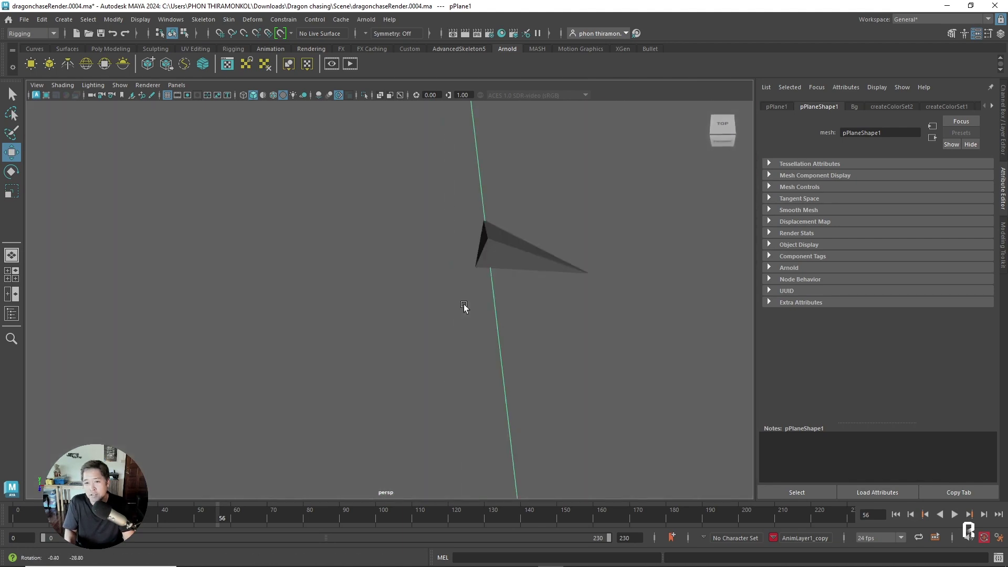
alt+drag(401, 318, 387, 281)
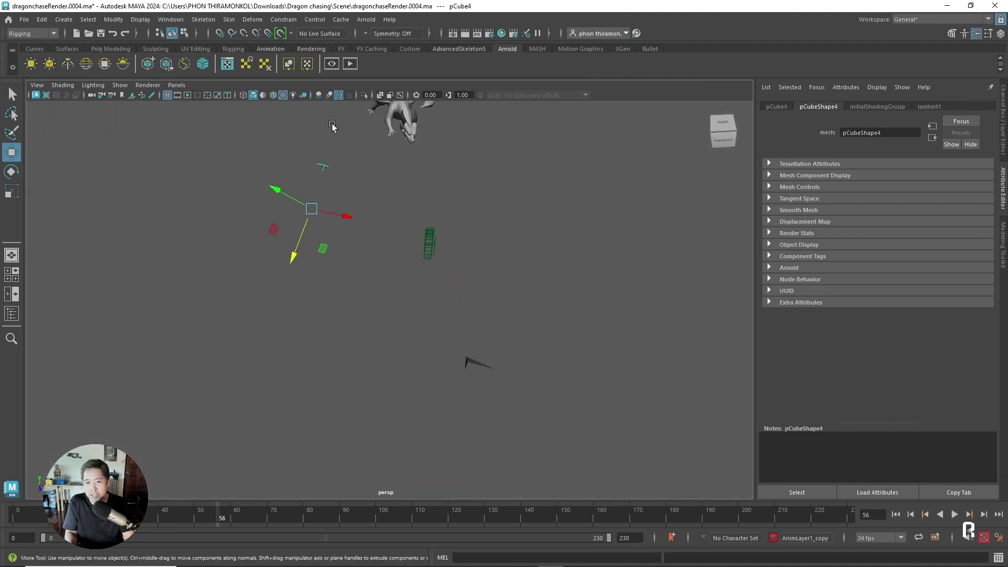
mouse_move(453, 250)
alt+mouse_down()
mouse_move(407, 281)
mouse_move(478, 297)
mouse_move(540, 266)
mouse_move(488, 320)
alt+mouse_up()
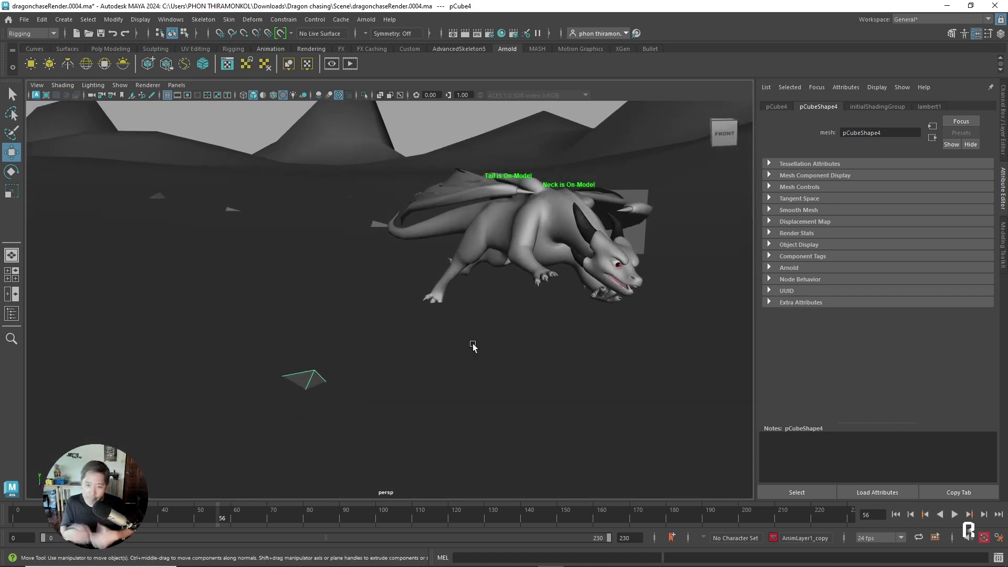
Assign a new Standard Surface shader to the terrain with a File texture on its base colour.
click(592, 406)
right_drag(554, 372, 584, 551)
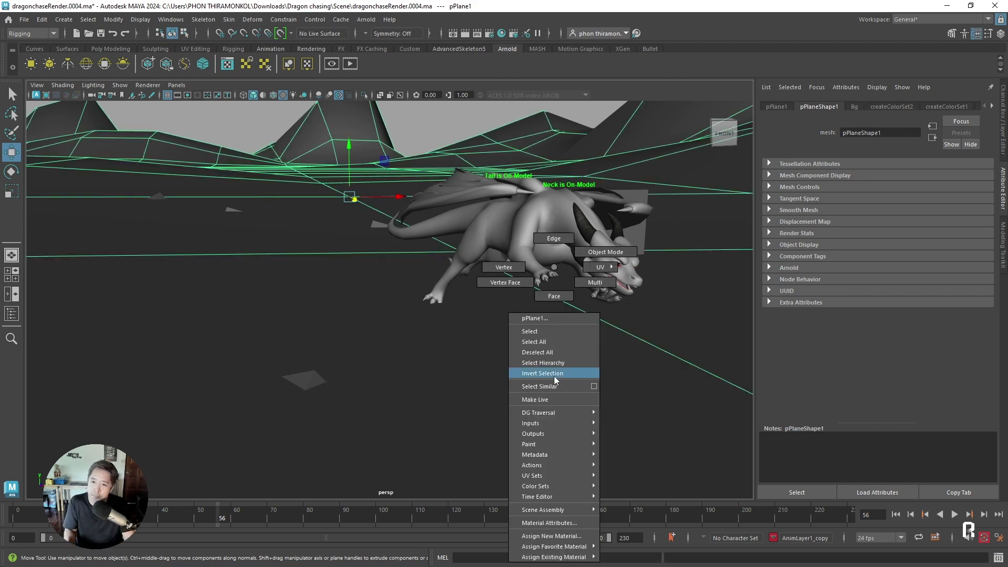
click(635, 459)
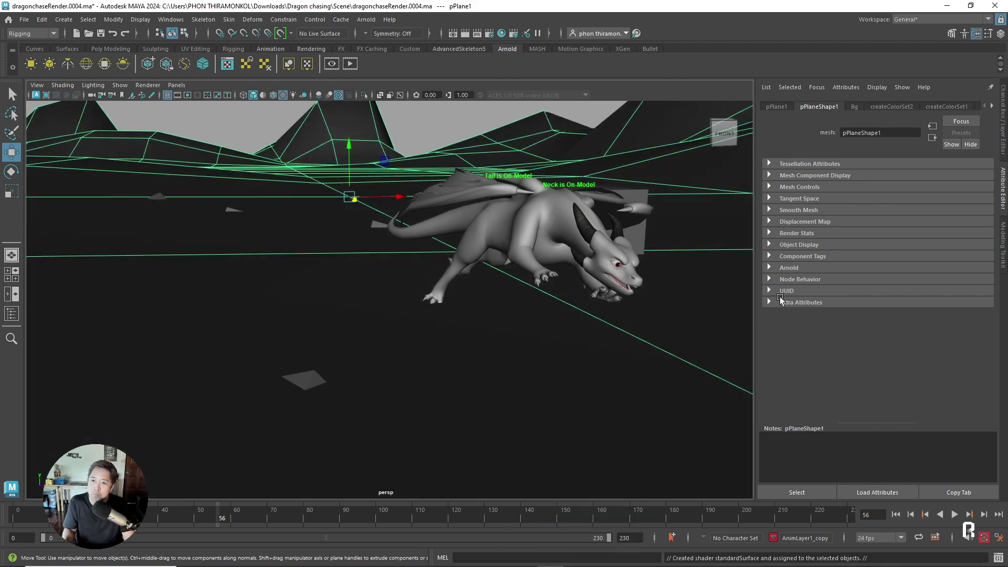
click(976, 237)
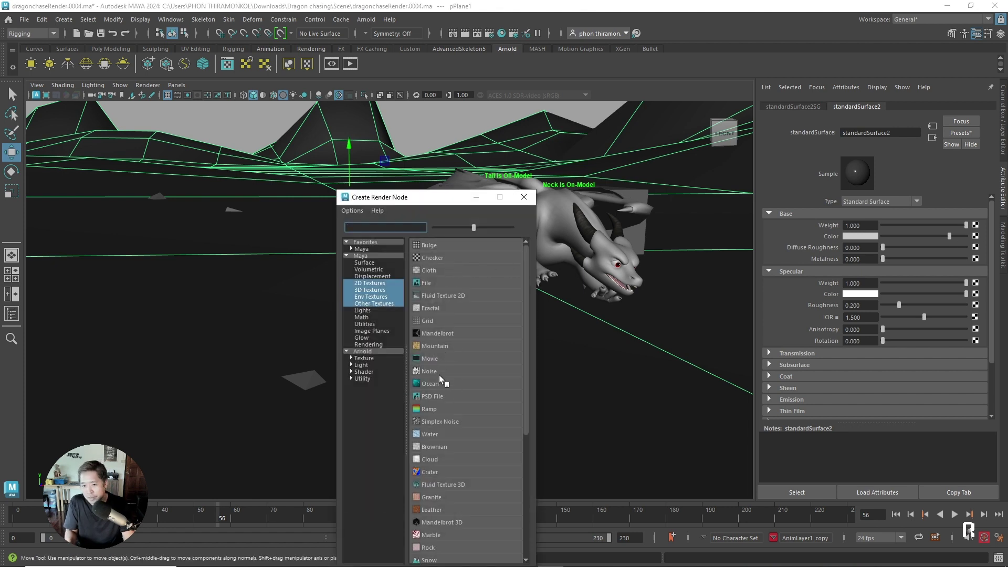
click(438, 283)
Load close-up-mixture-clay-powder.jpg from the Dragon chasing texture folder into the file texture.
click(978, 249)
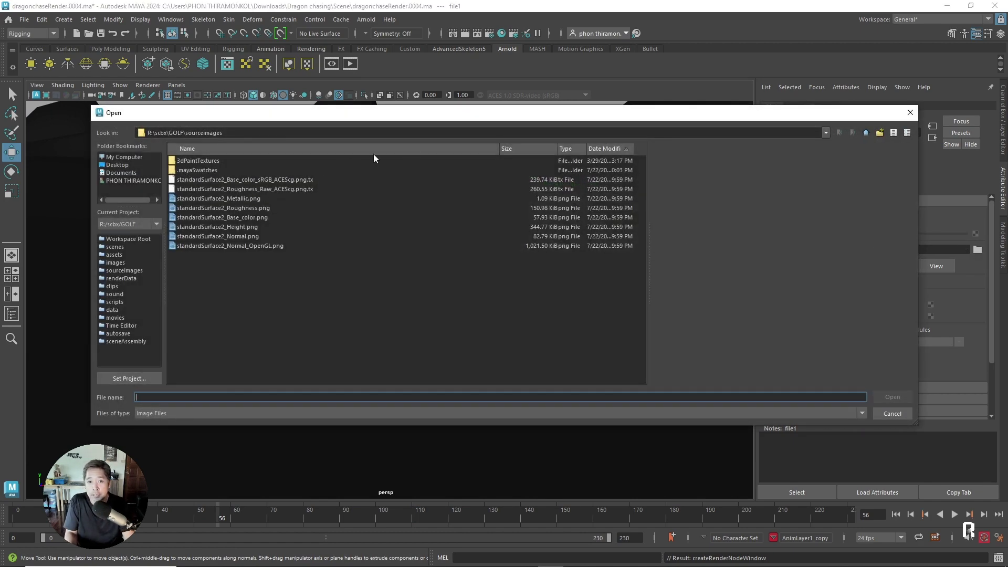
click(818, 132)
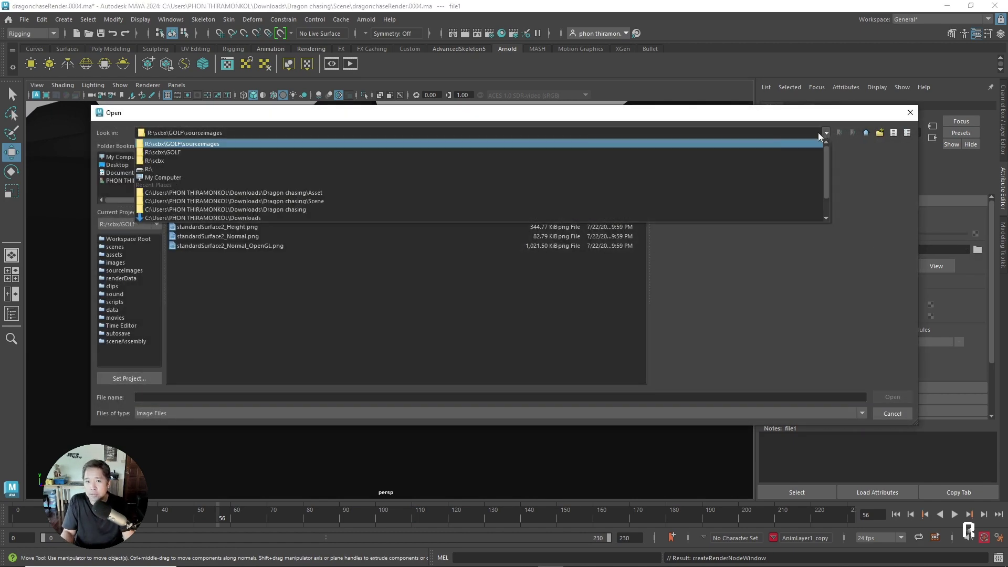
click(316, 208)
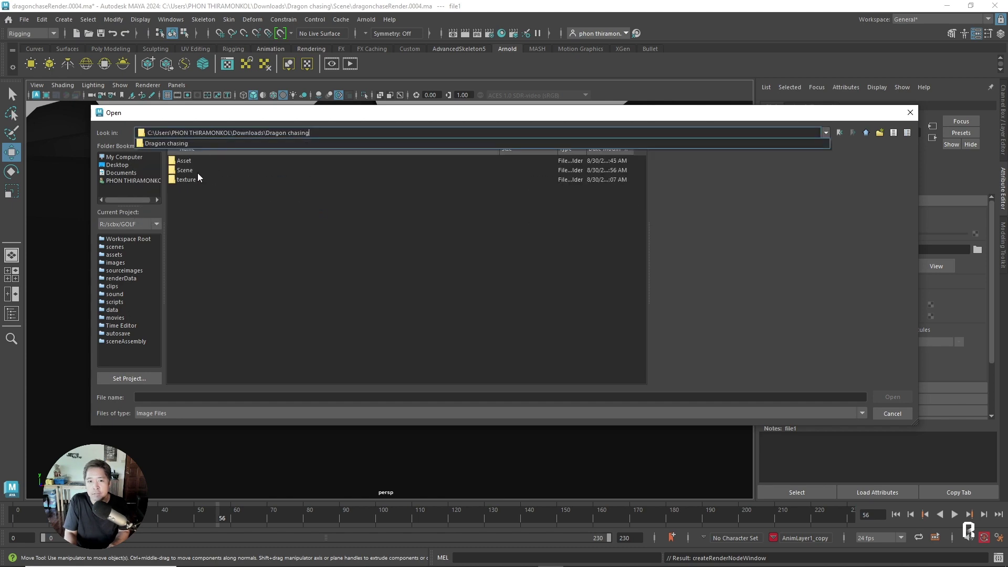
click(192, 180)
double_click(193, 180)
click(257, 170)
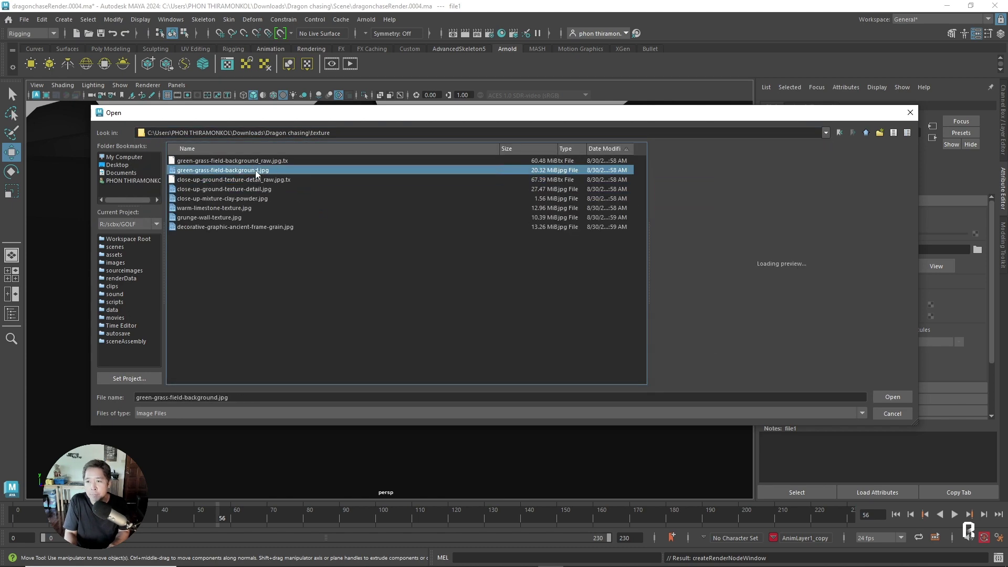
key(Down)
key(Down)
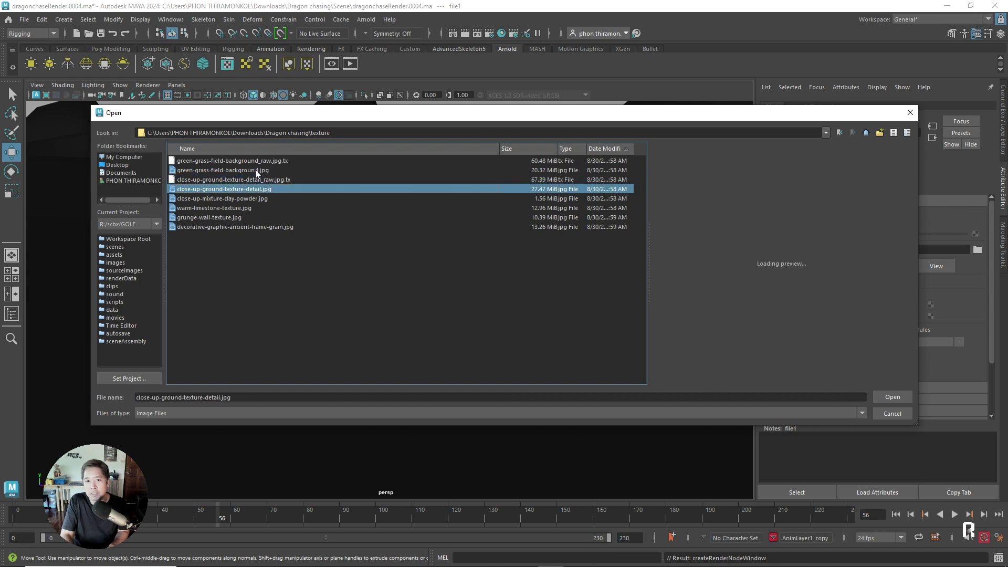
key(Down)
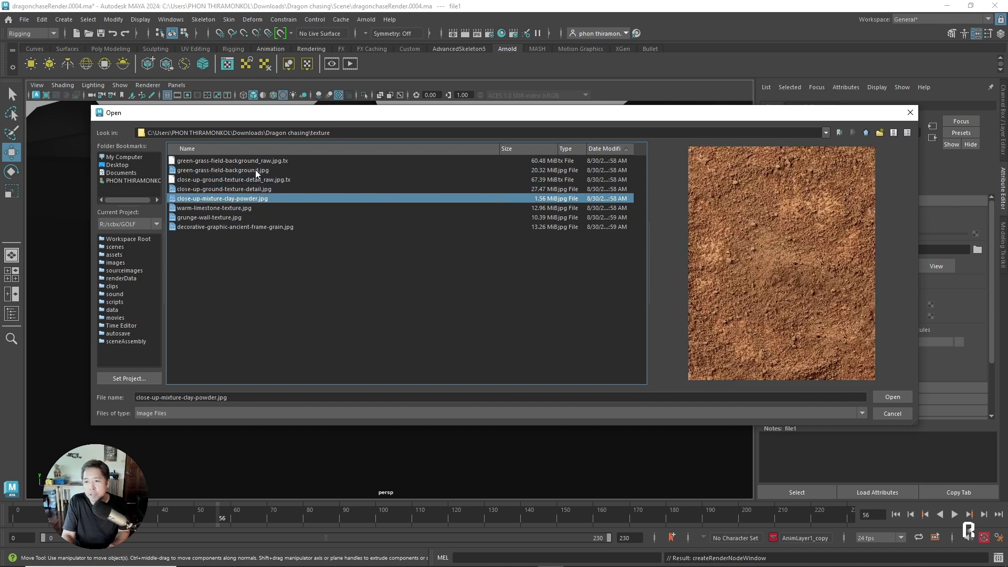
key(Return)
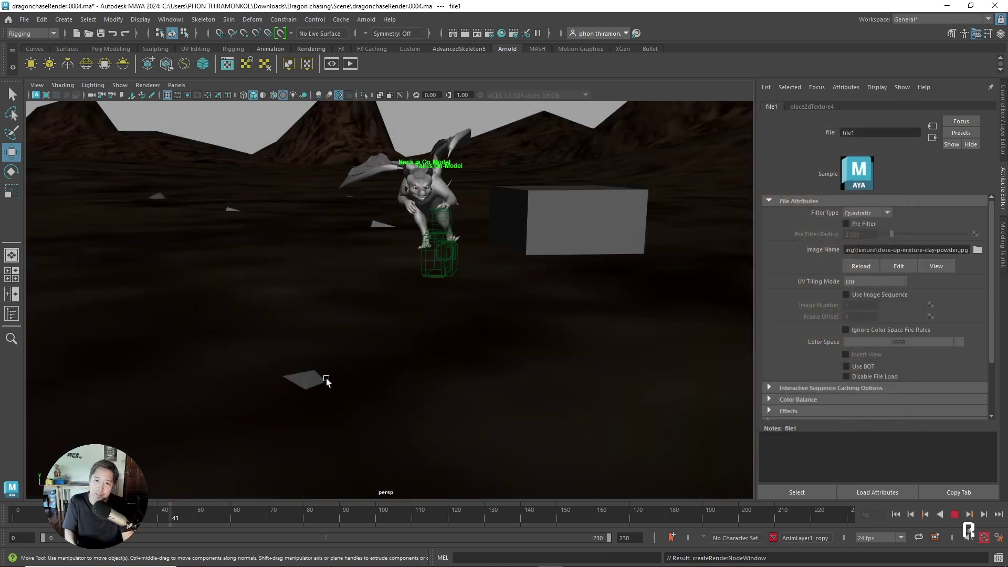
Select pPlane1 and switch the viewport to look through camera1.
click(514, 132)
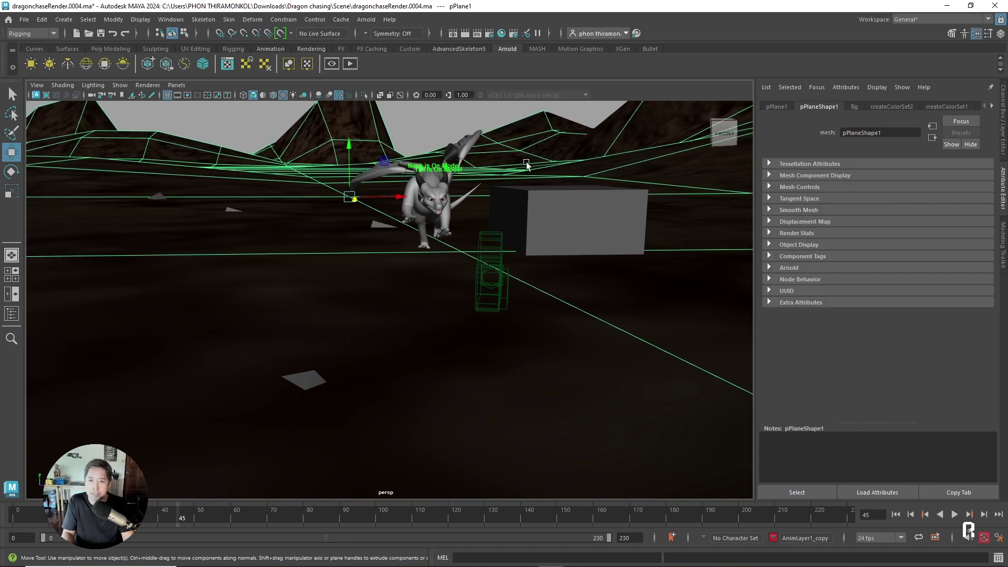
click(496, 114)
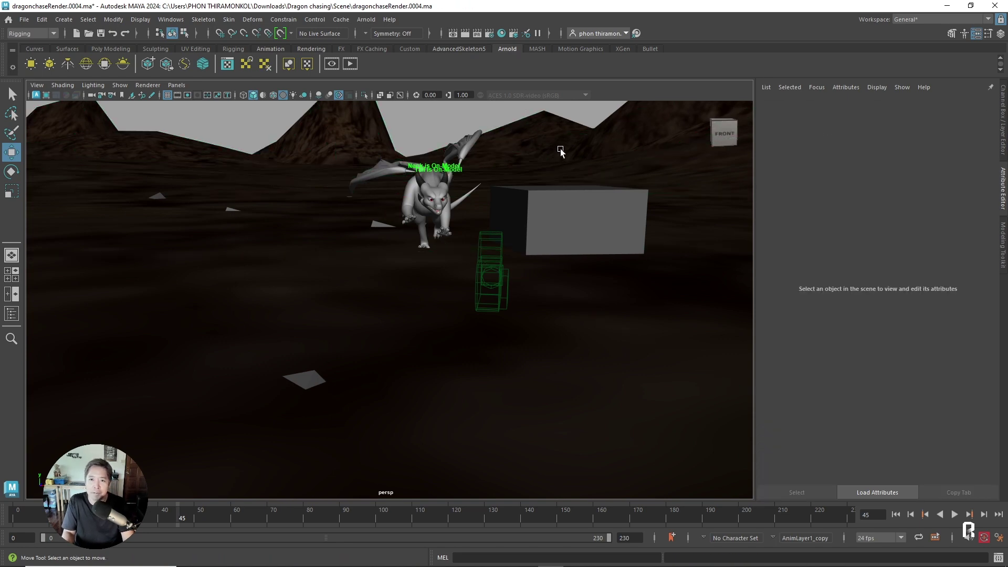
click(560, 151)
click(23, 20)
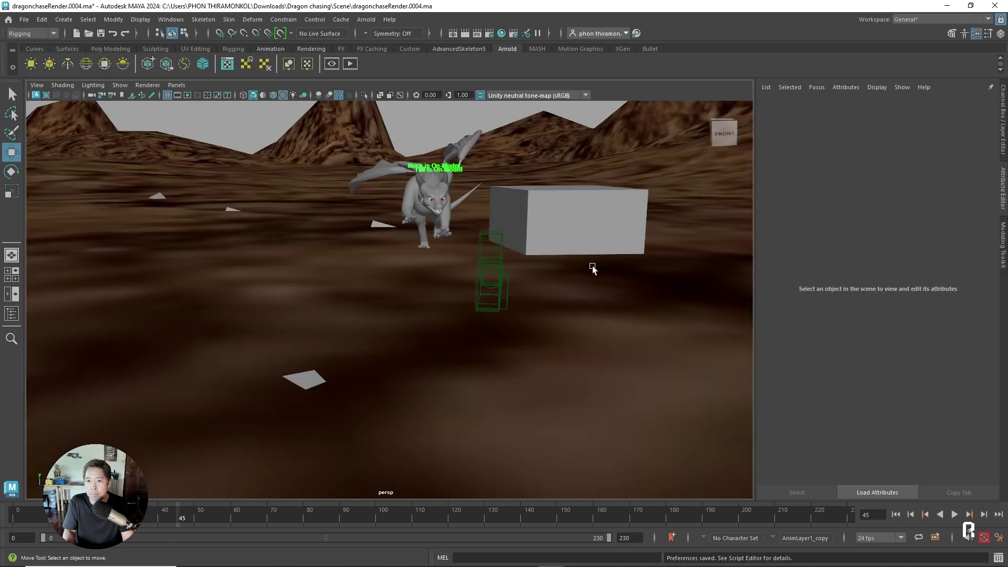
mouse_move(592, 265)
alt+right_down()
mouse_move(276, 333)
mouse_move(430, 345)
mouse_move(371, 316)
alt+right_up()
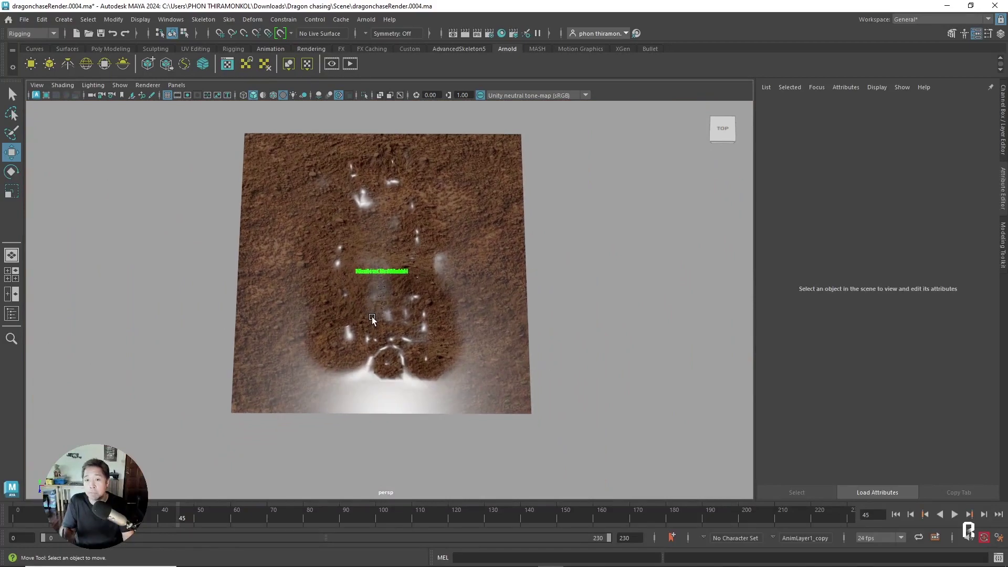
scroll(369, 299, up, 2)
click(176, 84)
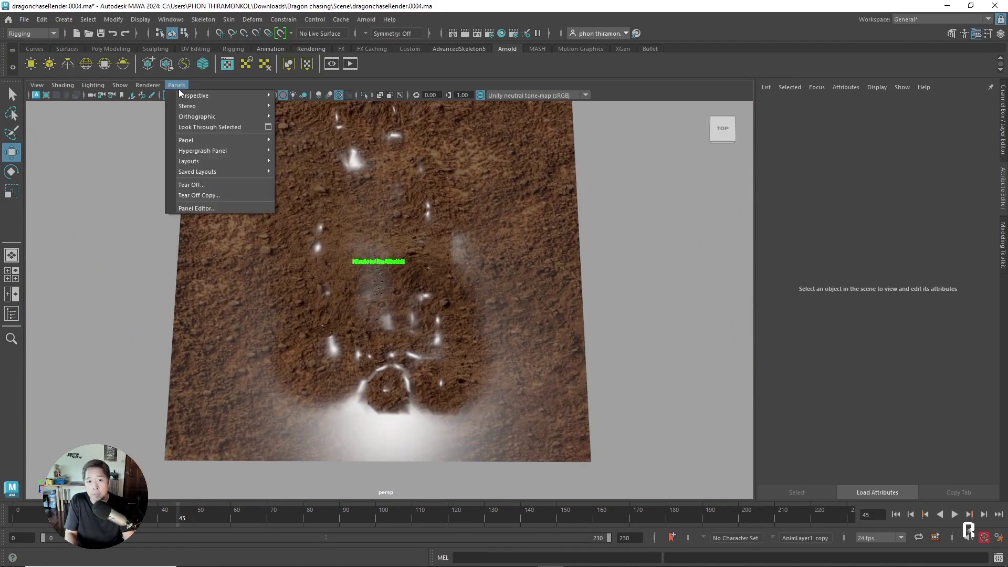
click(297, 96)
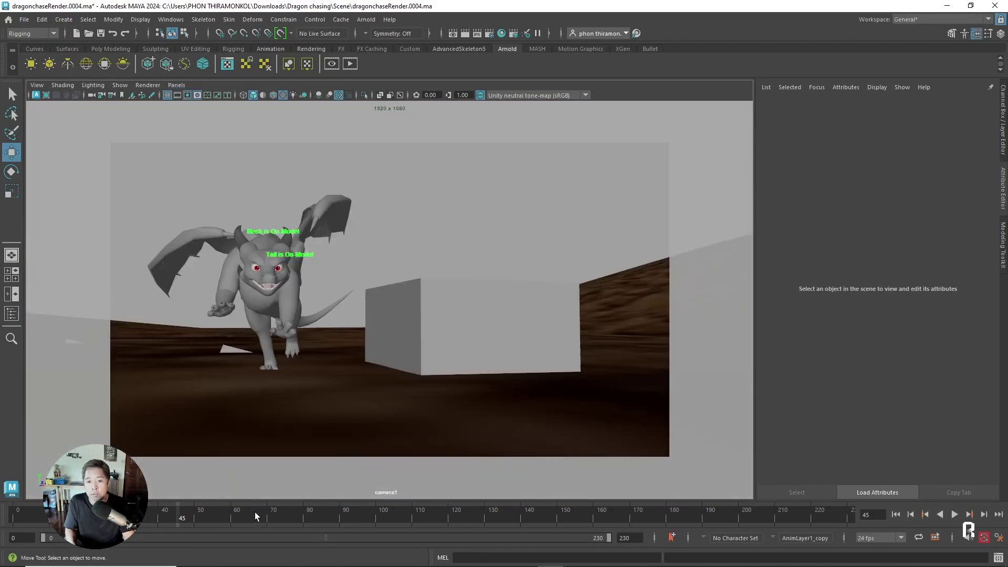
Play and scrub the dragon run in camera1, ending at frame 90, to check the clay-soil ground.
key(alt+v)
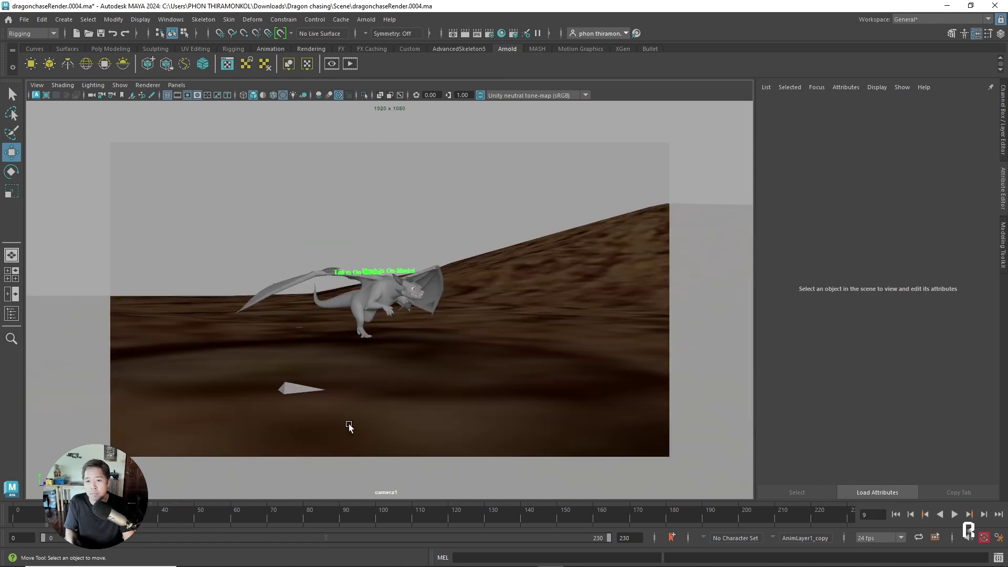
click(388, 423)
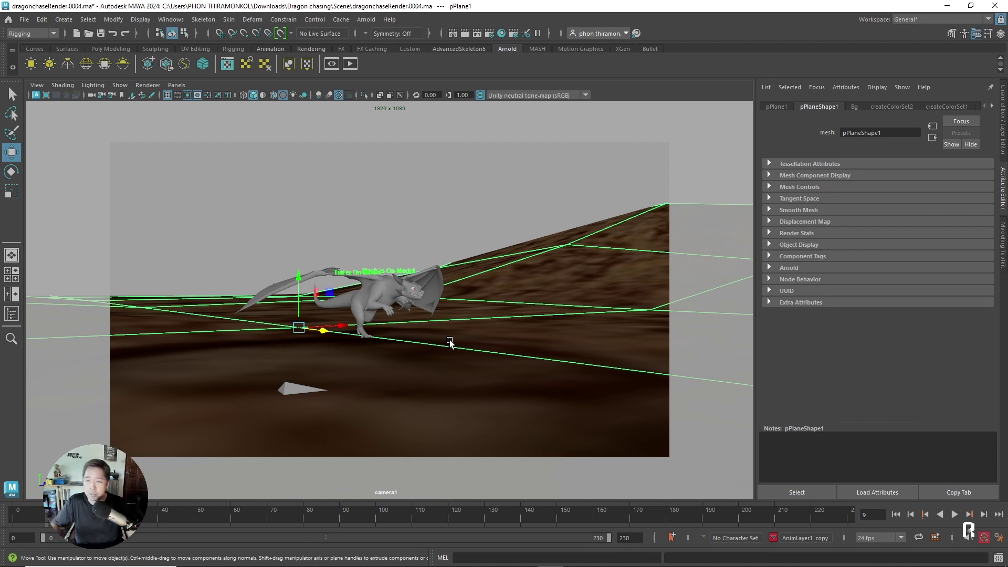
key(alt+v)
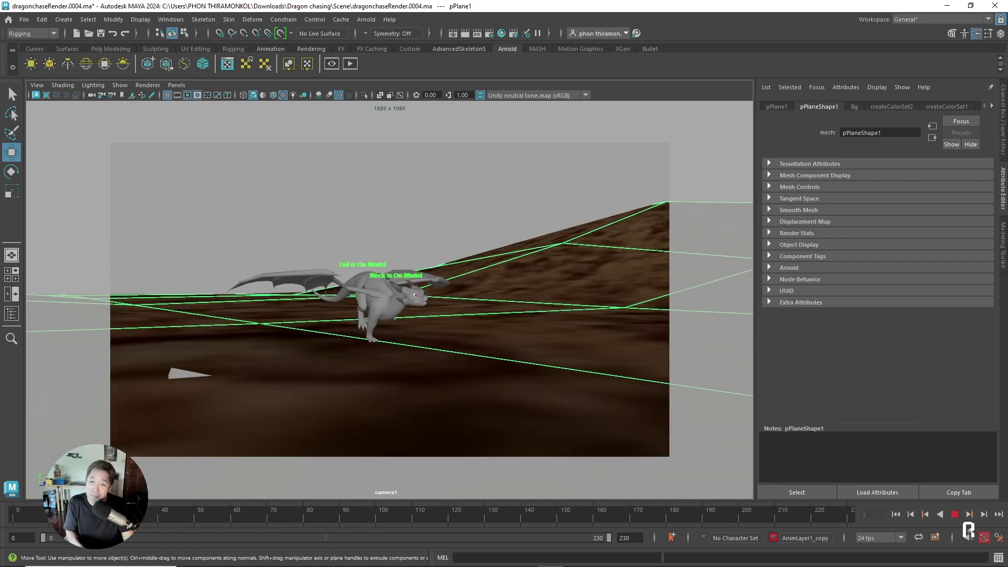
click(166, 514)
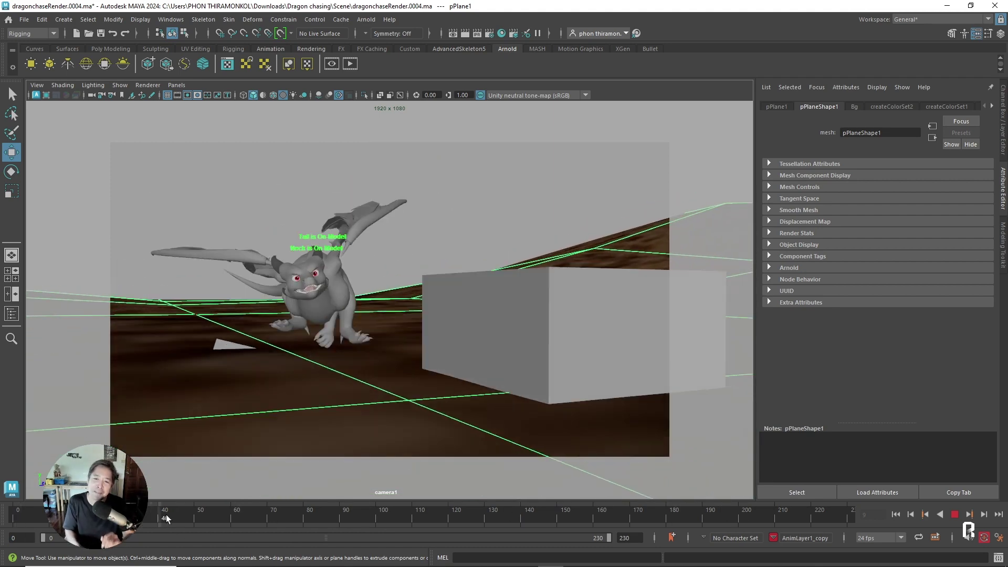
key(alt+v)
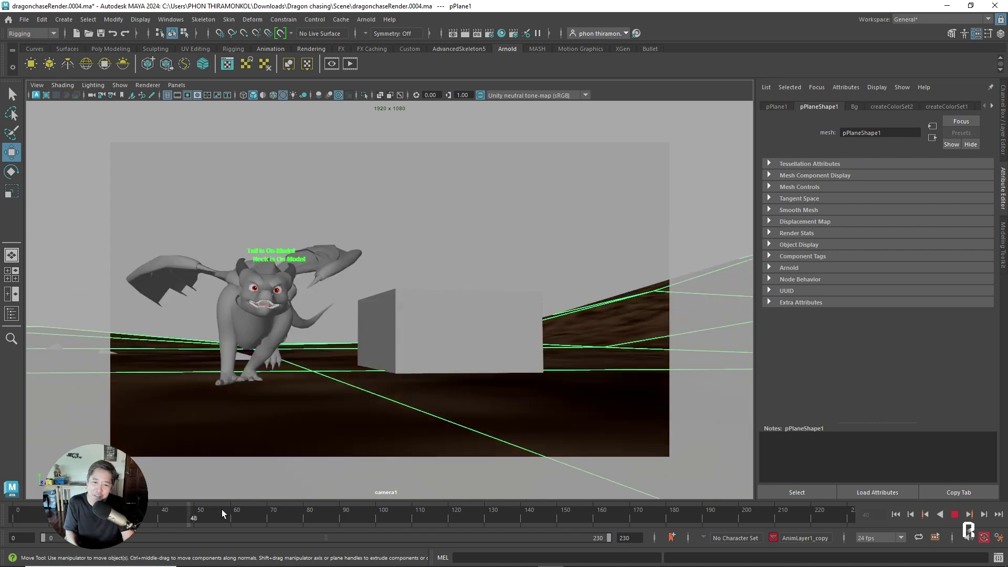
drag(449, 507, 197, 521)
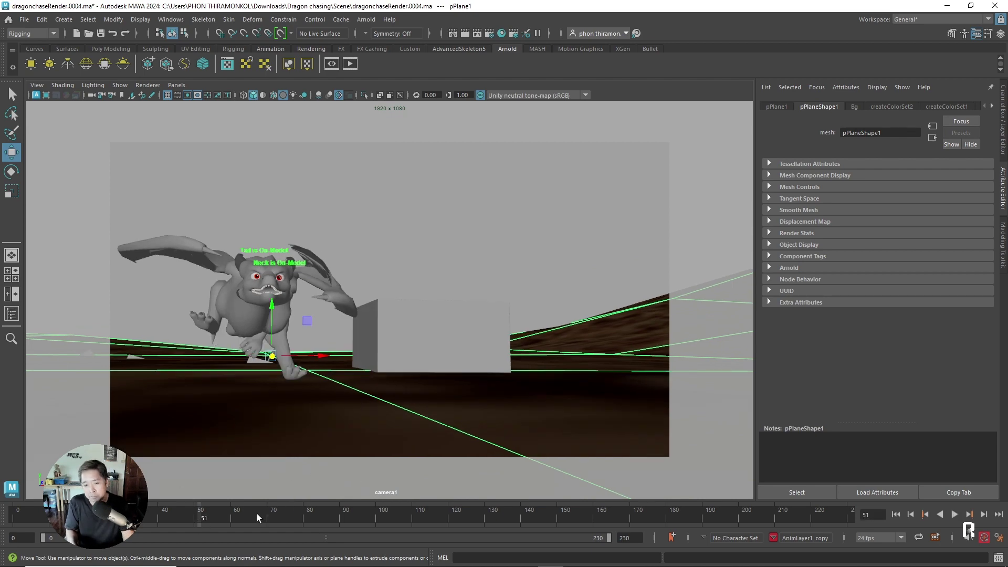
key(alt+v)
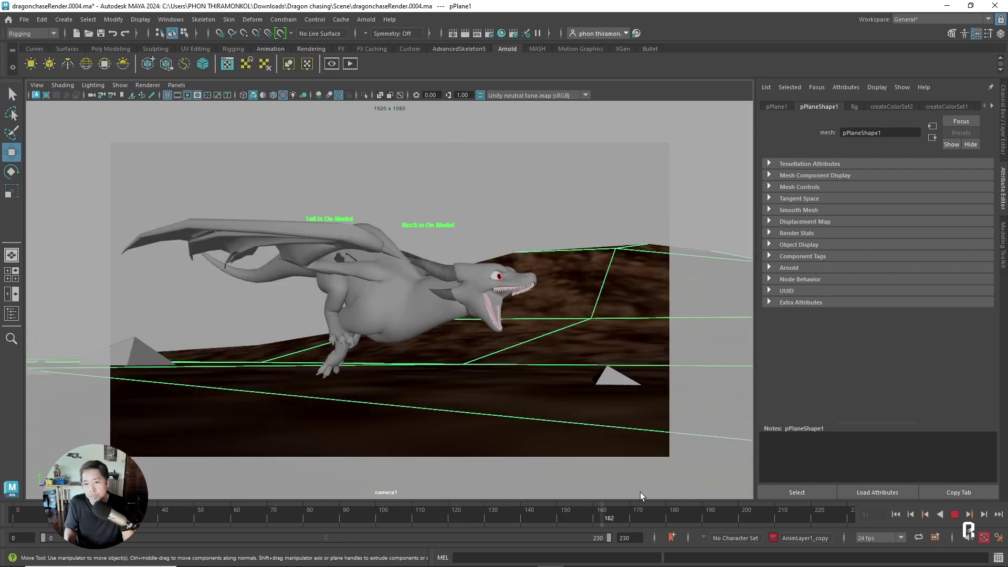
drag(307, 511, 345, 517)
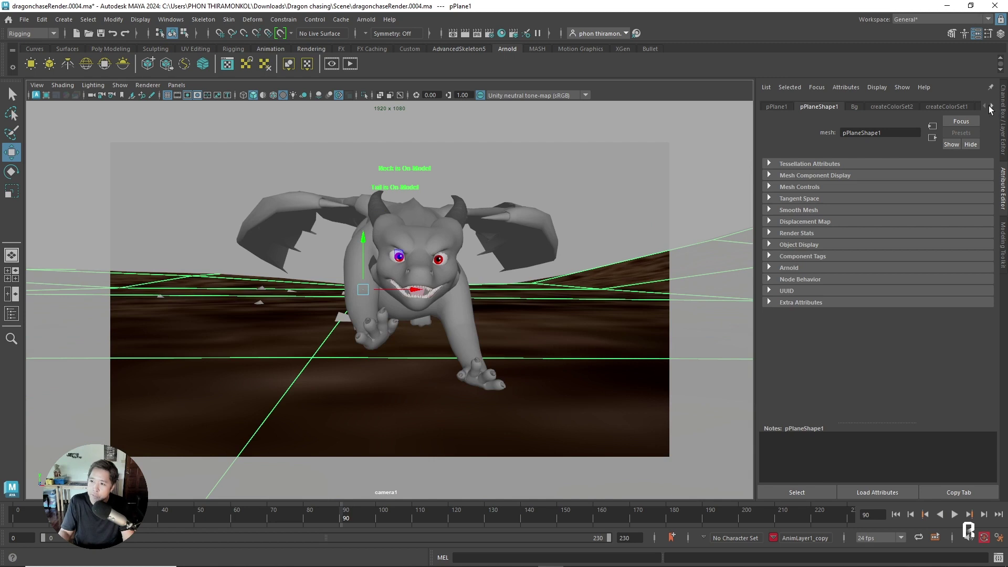
Set place2dTexture4's Repeat UV to 10 × 10 and check the ground at frame 72.
click(991, 106)
click(963, 107)
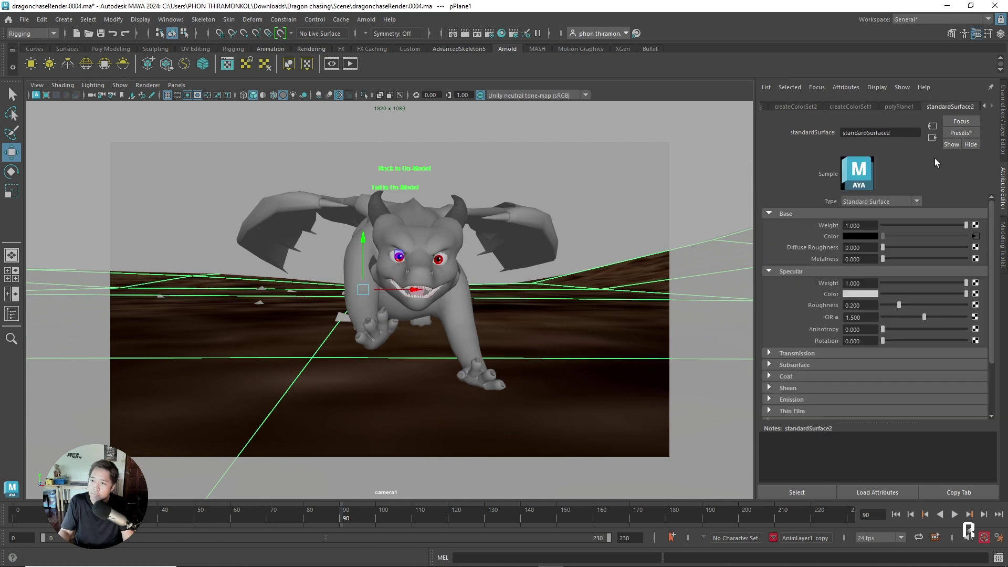
click(976, 237)
click(811, 107)
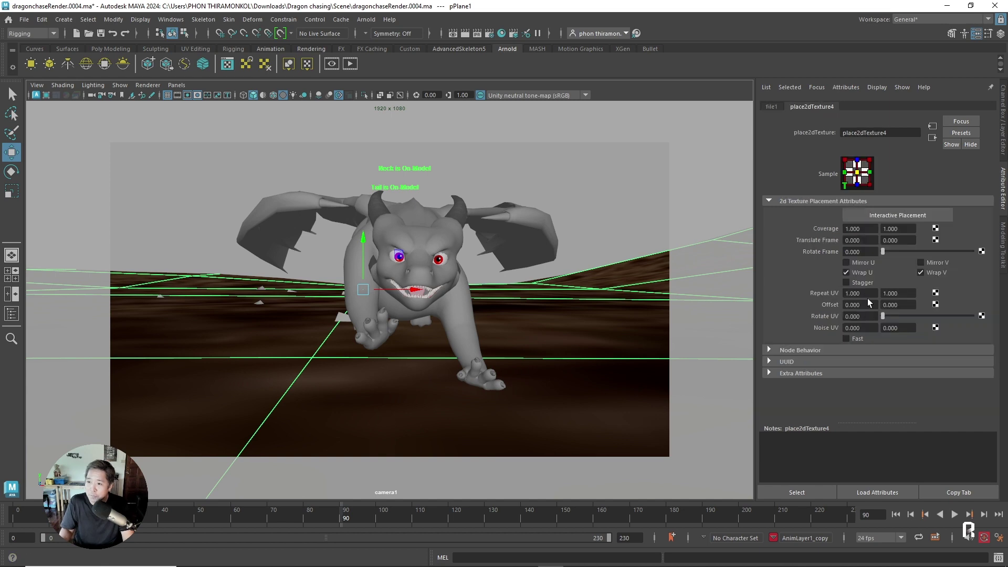
double_click(853, 293)
text(10)
key(Tab)
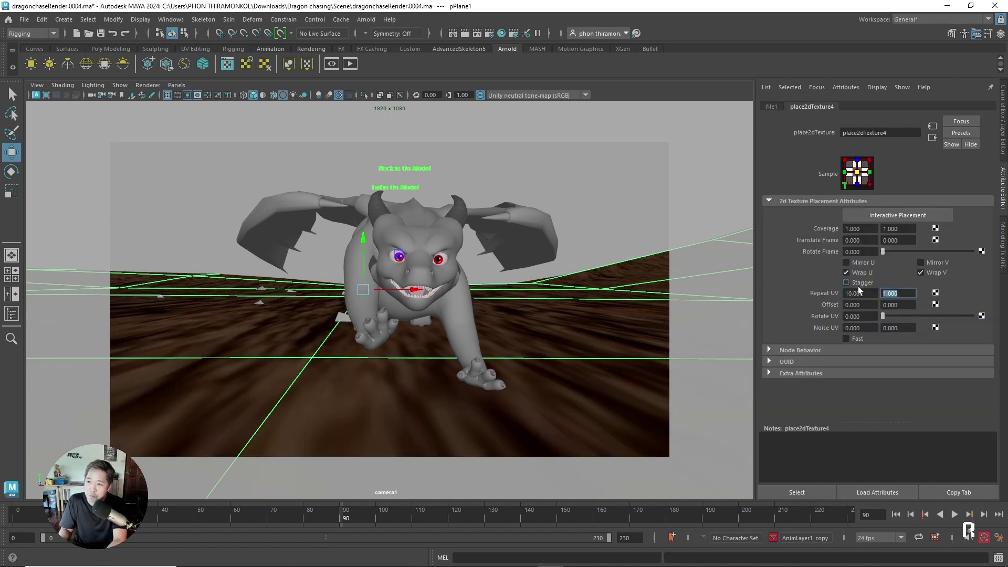
text(10)
key(Return)
click(274, 515)
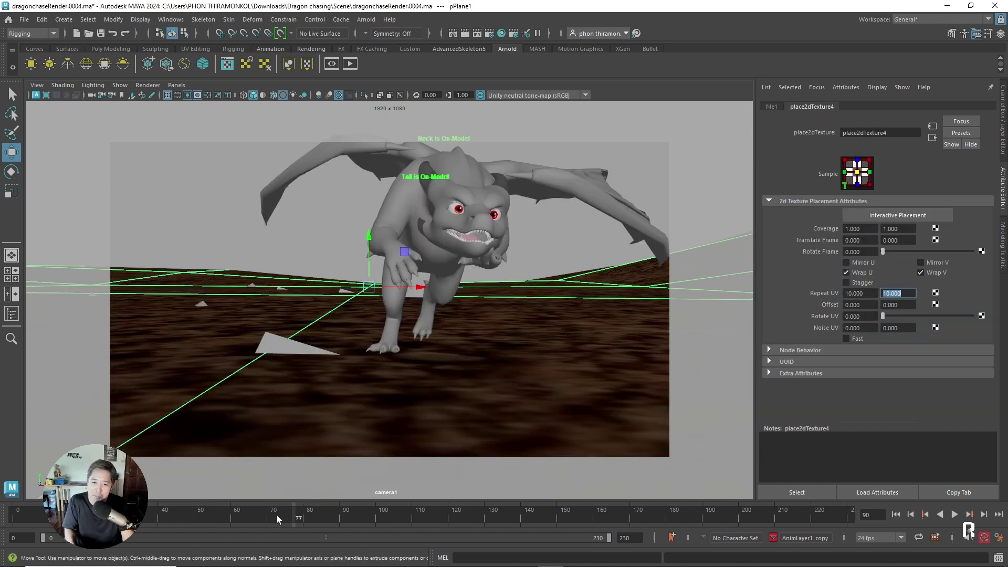
Raise the Repeat UV to 50 × 50 and scrub back to check the finer ground.
double_click(856, 293)
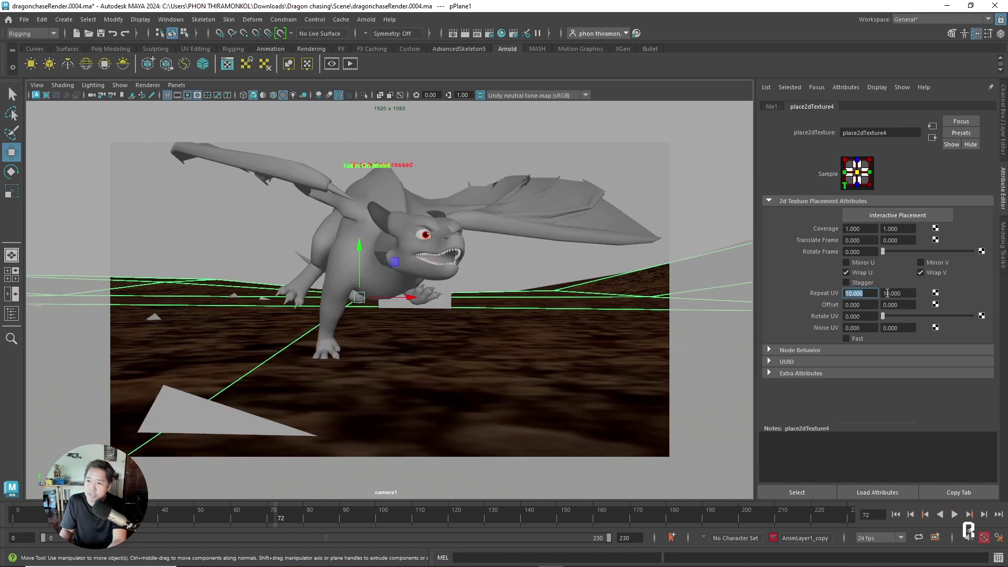
key(Tab)
text(50)
key(Return)
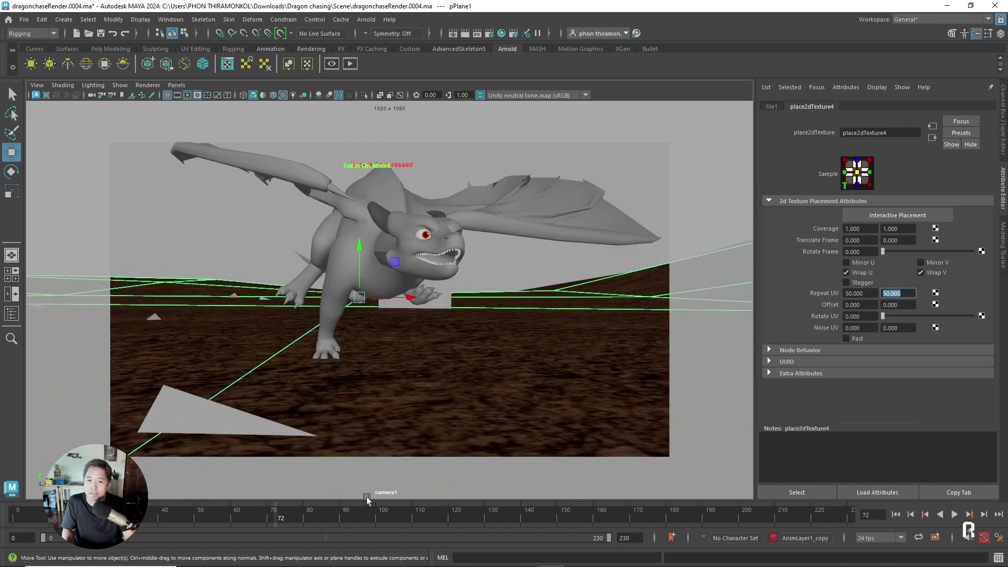
drag(181, 517, 120, 518)
click(400, 214)
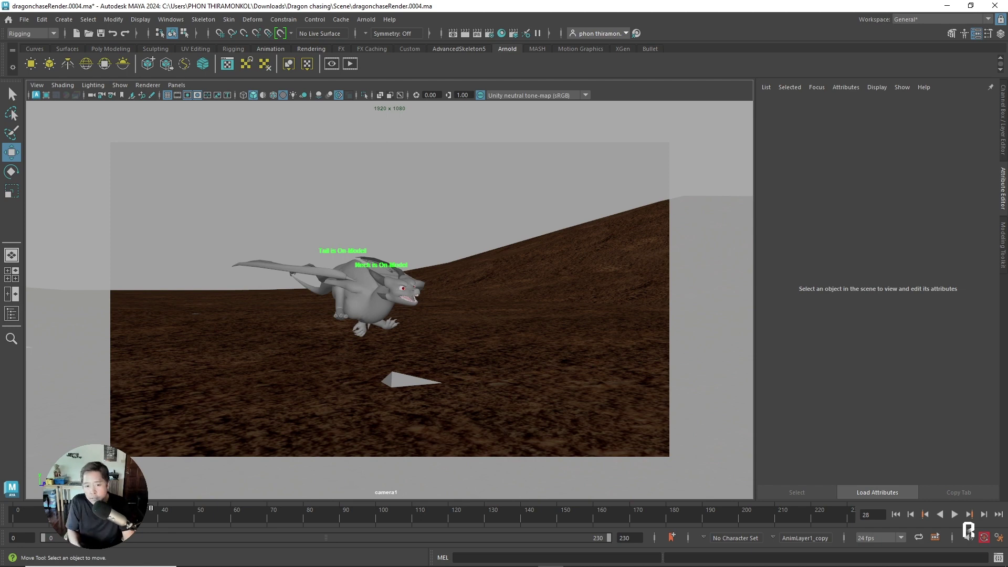
Play and scrub the camera1 shot to frame 191, then back to 150, reviewing the 50 × 50 soil tiling.
key(alt+v)
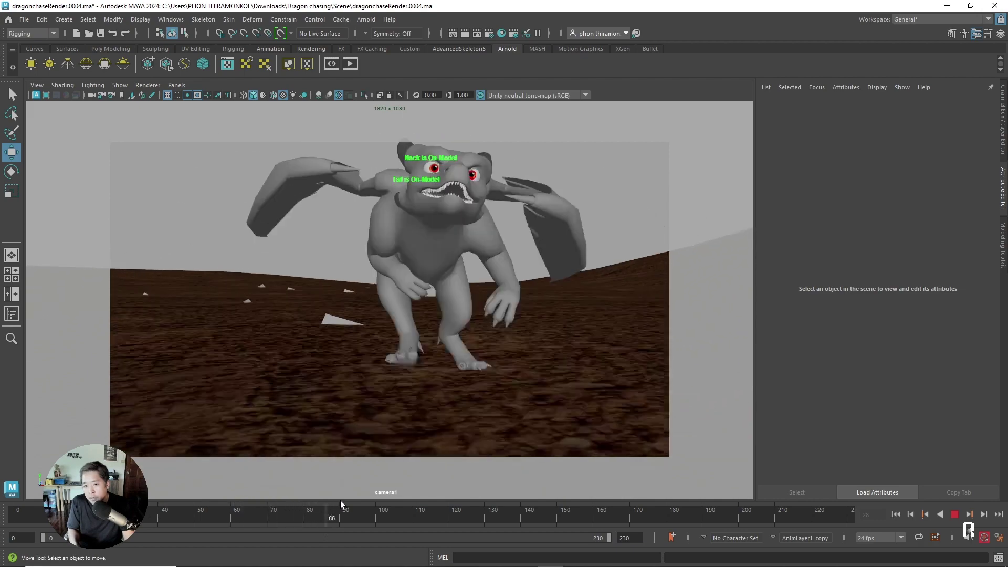
drag(289, 501, 238, 496)
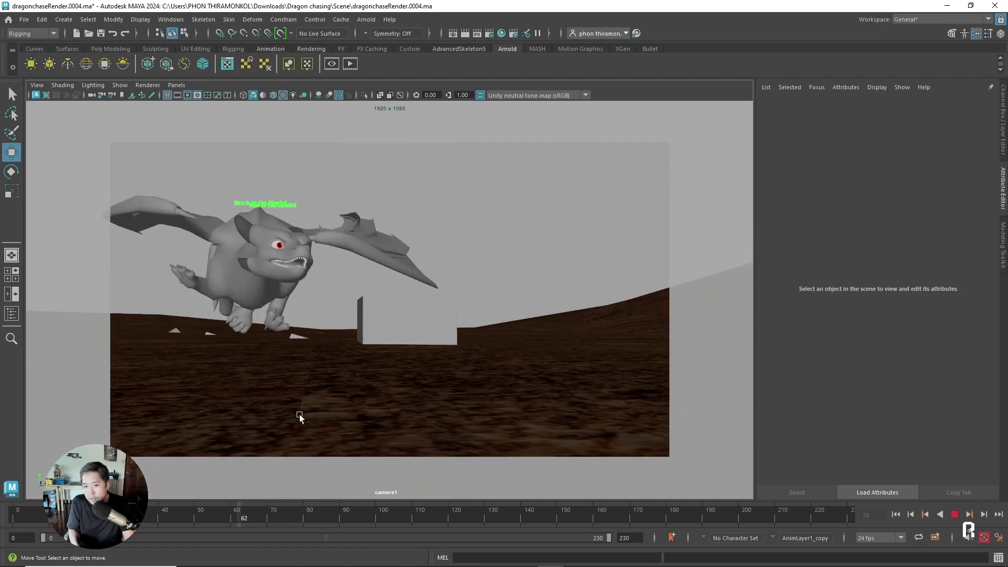
click(314, 362)
key(alt+v)
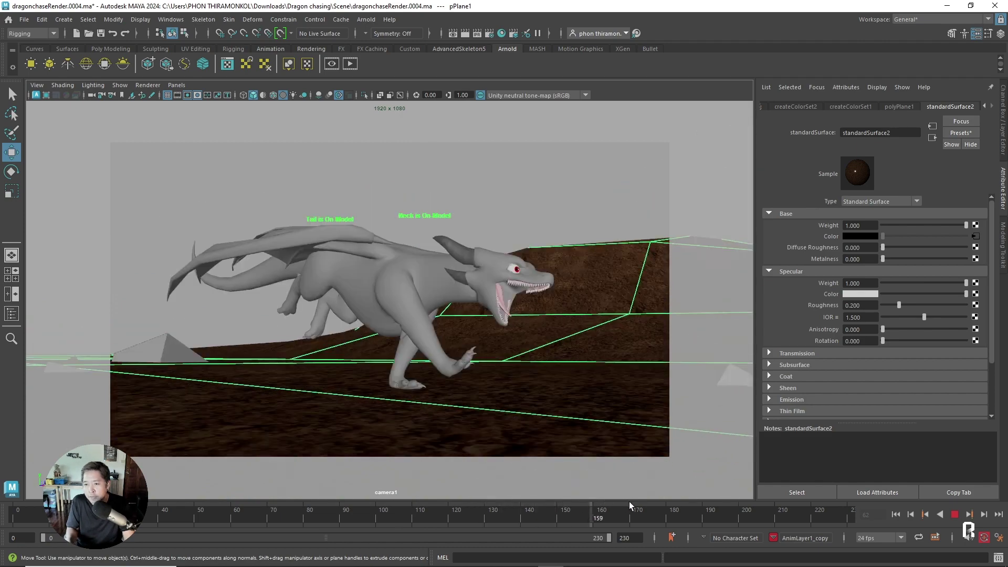
key(alt+v)
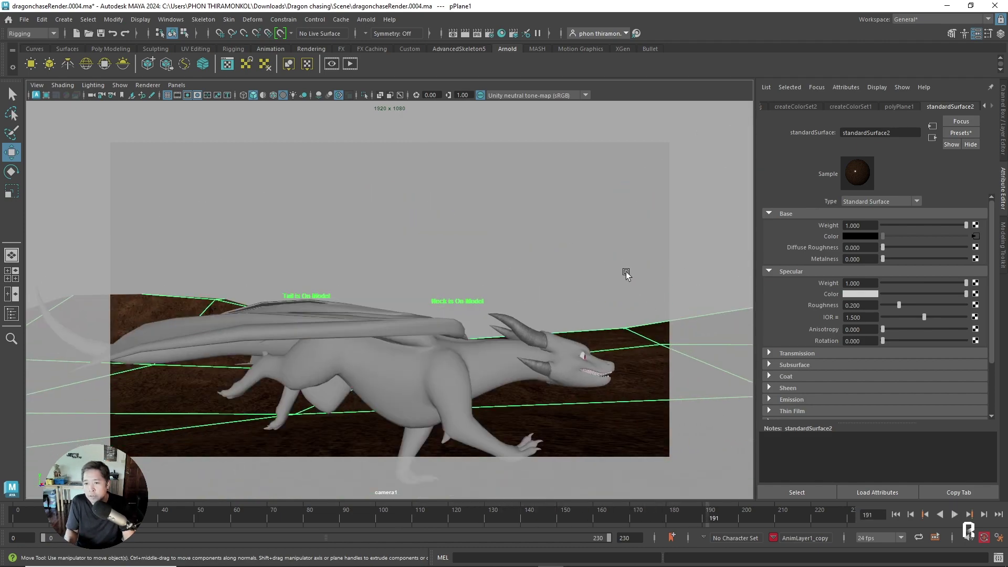
click(626, 271)
drag(669, 516, 565, 516)
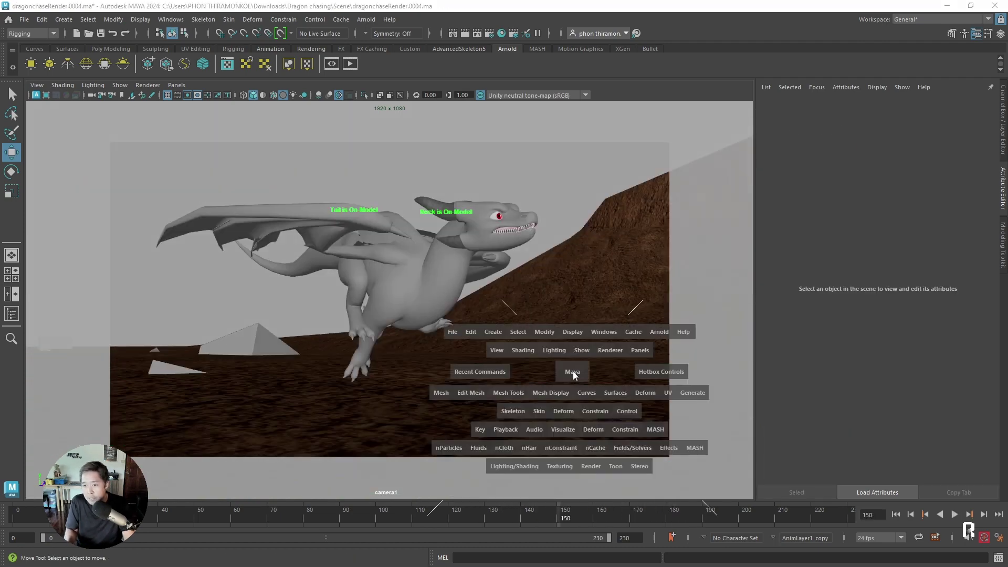
drag(572, 371, 609, 356)
alt+drag(477, 334, 404, 347)
scroll(472, 315, up, 3)
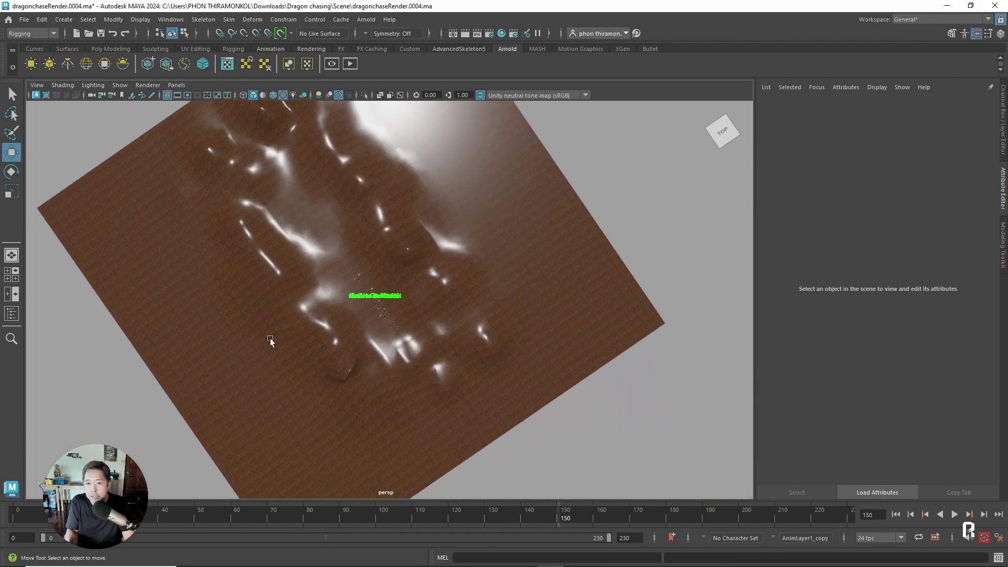
scroll(577, 294, up, 3)
scroll(527, 334, up, 3)
alt+drag(528, 333, 458, 313)
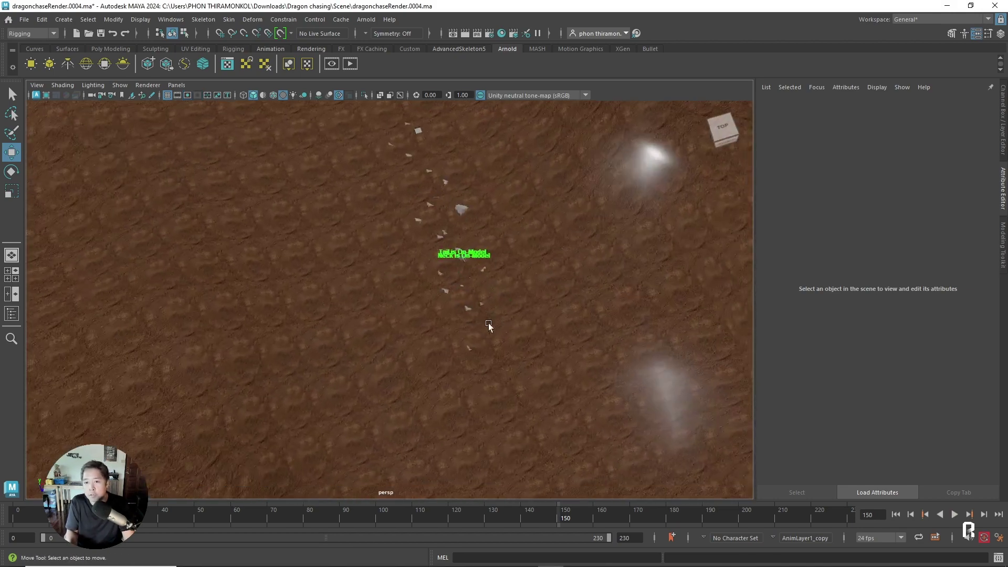
scroll(482, 345, up, 3)
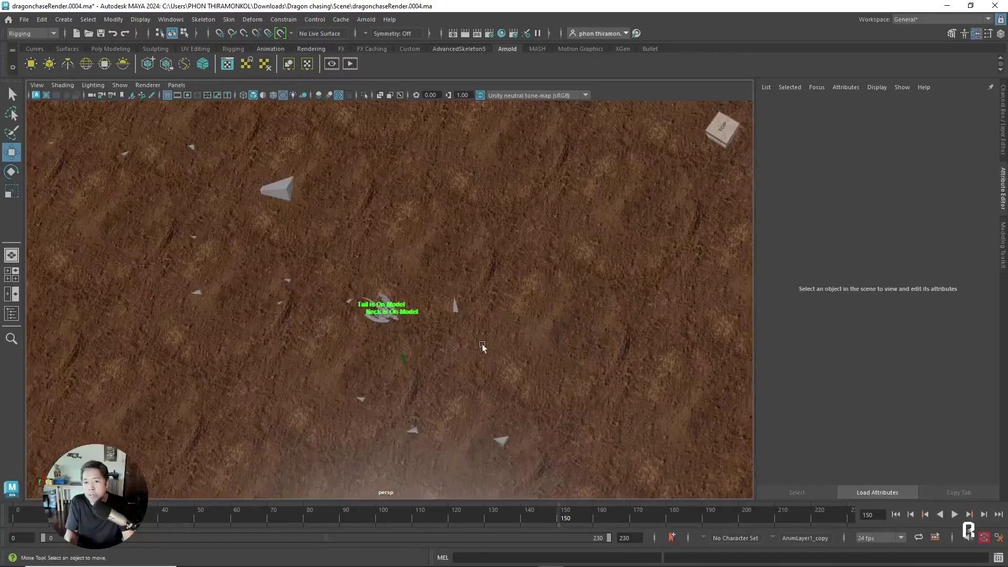
scroll(466, 329, up, 2)
alt+drag(466, 329, 584, 351)
scroll(583, 351, down, 2)
scroll(577, 345, down, 2)
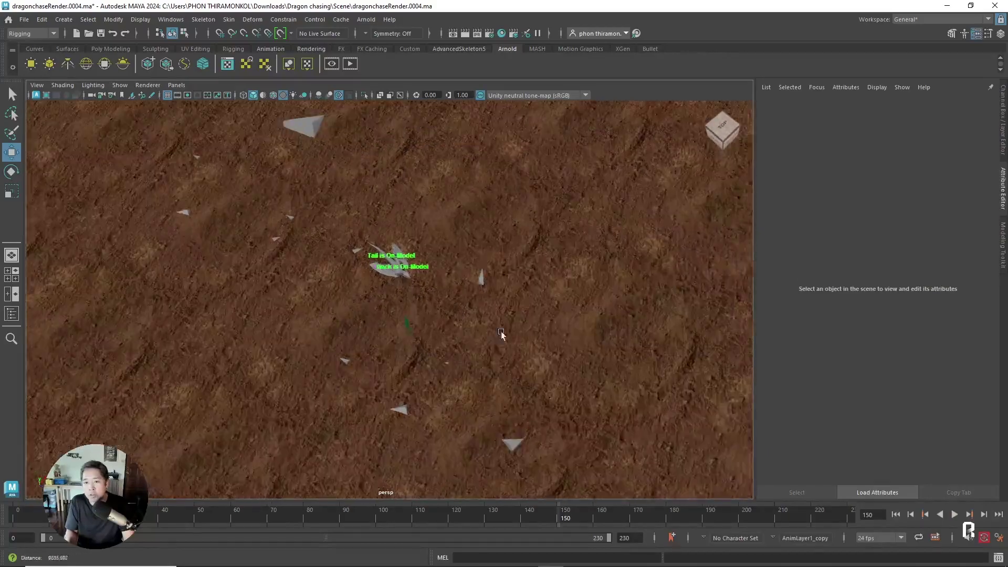
scroll(501, 336, down, 2)
mouse_move(471, 334)
alt+mouse_down()
mouse_move(522, 383)
mouse_move(450, 354)
mouse_move(461, 367)
mouse_move(455, 331)
mouse_move(457, 361)
mouse_move(542, 364)
mouse_move(524, 337)
alt+mouse_up()
scroll(524, 337, up, 1)
scroll(486, 406, up, 1)
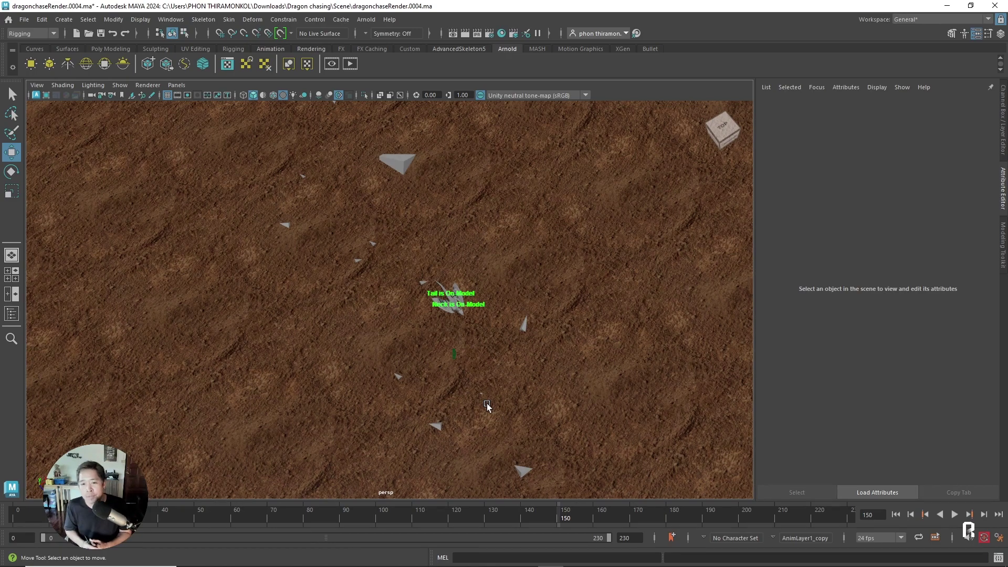
mouse_move(482, 377)
alt+mouse_down()
mouse_move(546, 348)
mouse_move(542, 395)
mouse_move(495, 378)
mouse_move(413, 416)
mouse_move(433, 370)
alt+mouse_up()
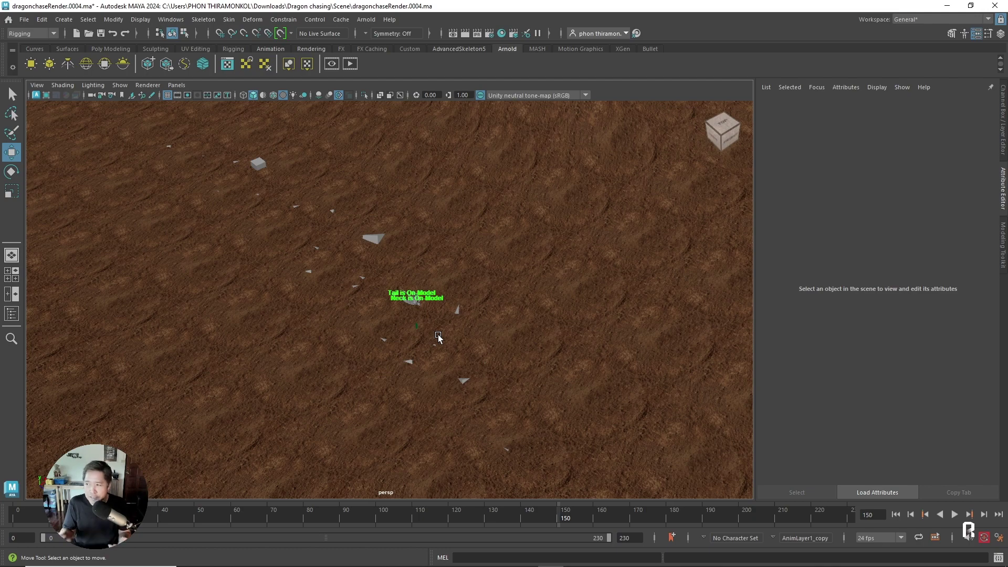
Select the terrain plane and open Hypershade from Windows > Rendering Editors.
click(378, 454)
mouse_move(378, 455)
alt+mouse_down()
mouse_move(467, 344)
mouse_move(402, 352)
alt+mouse_up()
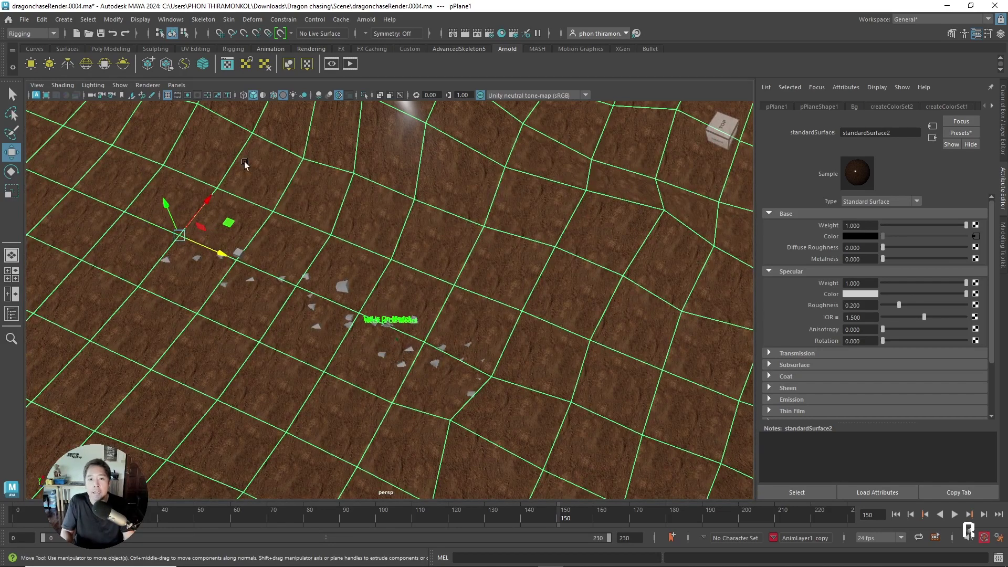
click(170, 20)
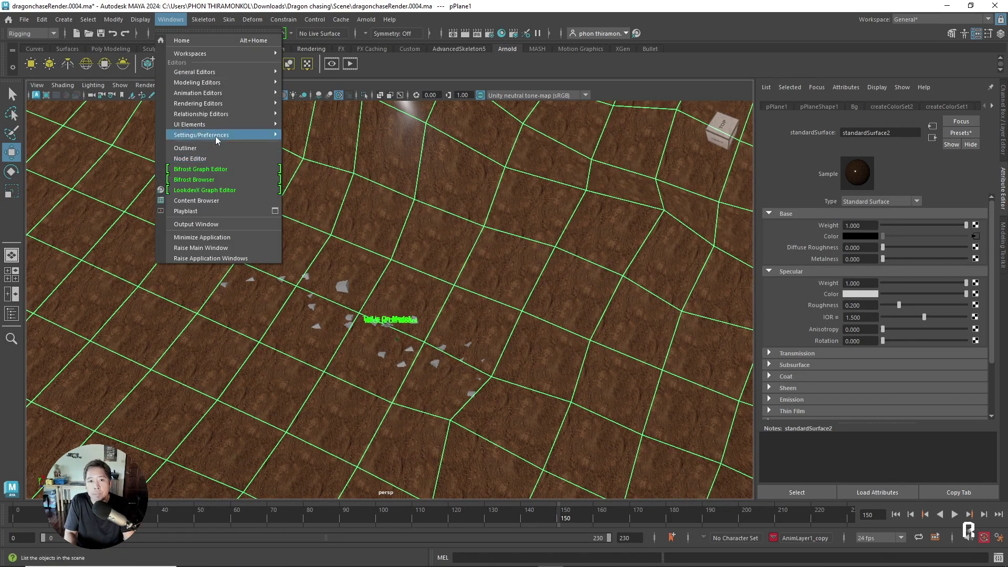
click(334, 126)
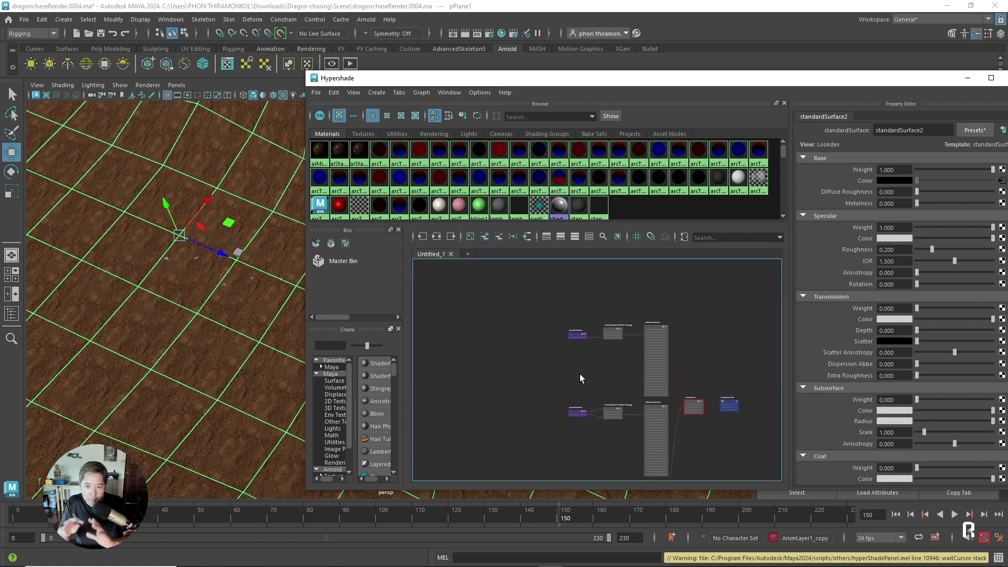
Graph the selected ground's materials to show its clay-powder texture network, in wireframe view.
click(421, 92)
click(432, 111)
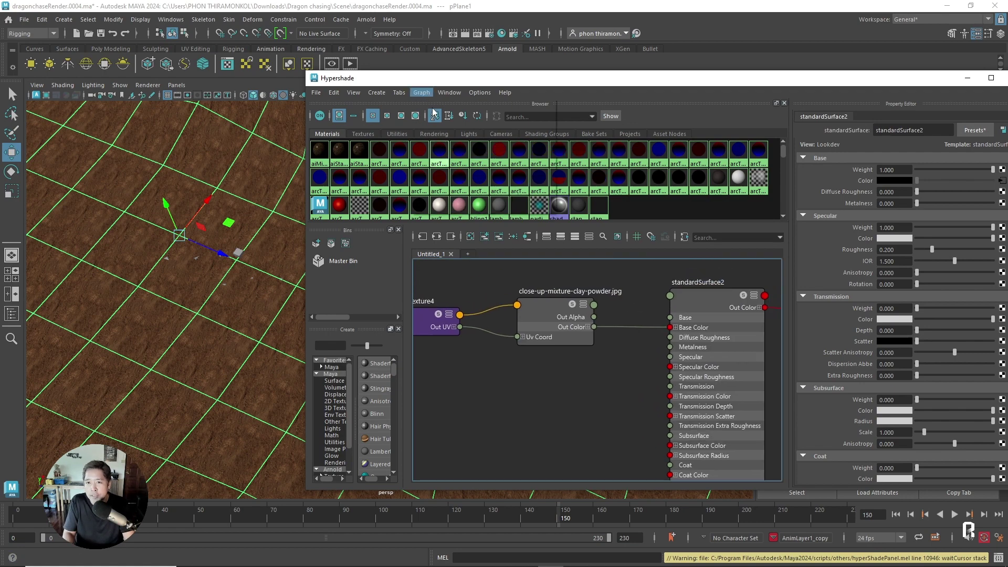
click(421, 92)
click(562, 403)
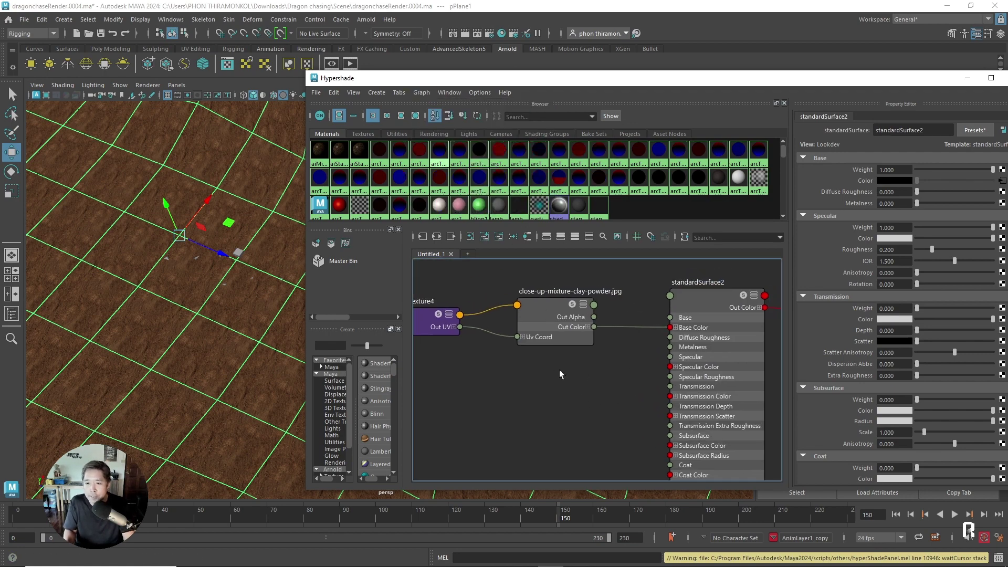
scroll(615, 377, down, 2)
key(4)
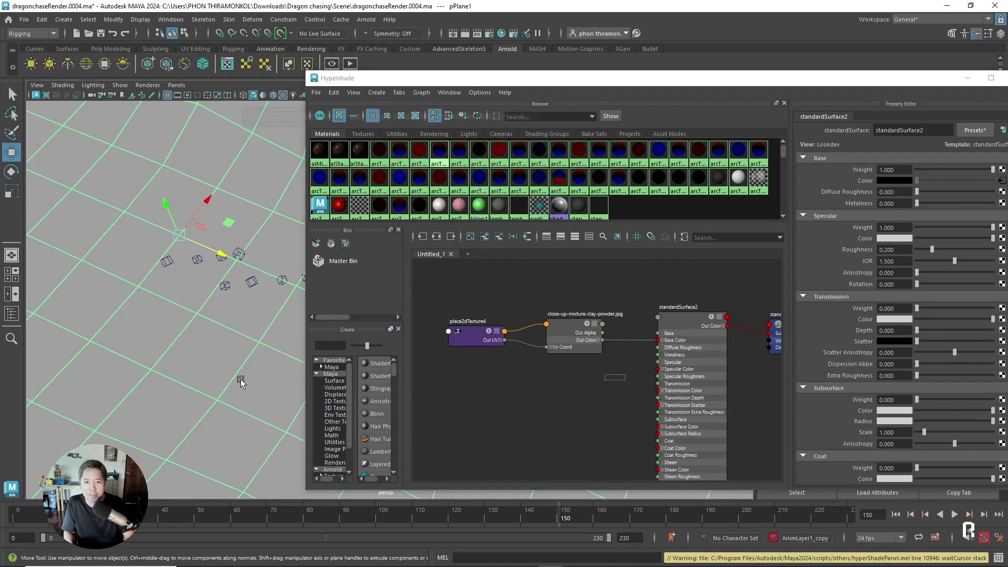
Maximize the shading editor and move the standardSurface2 node down and right.
double_click(525, 77)
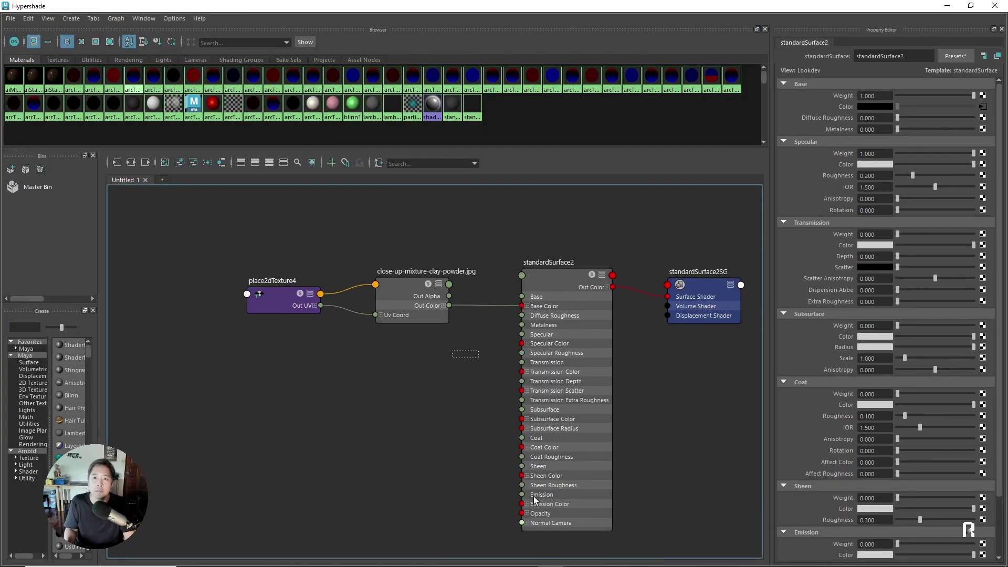
drag(565, 290, 576, 331)
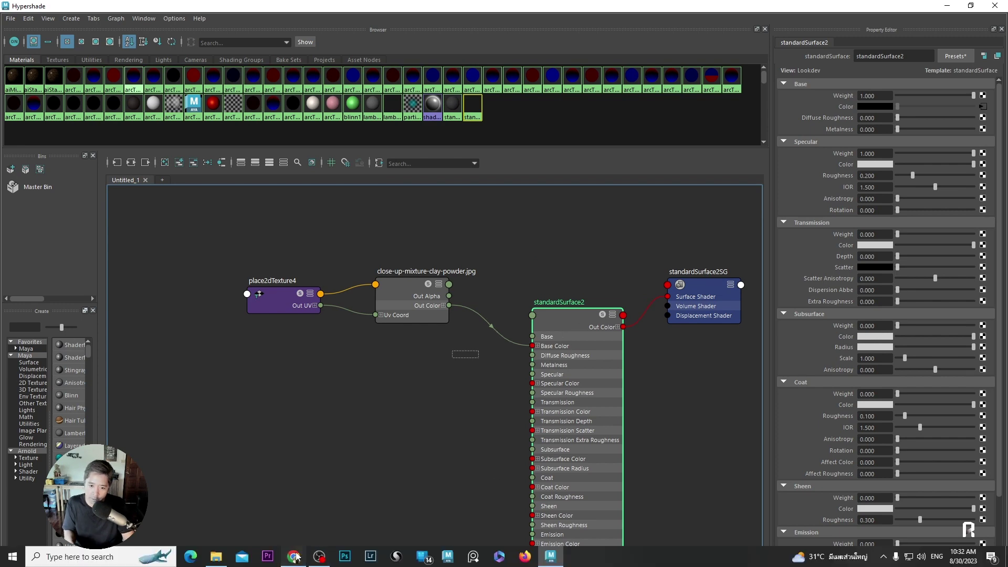
click(294, 556)
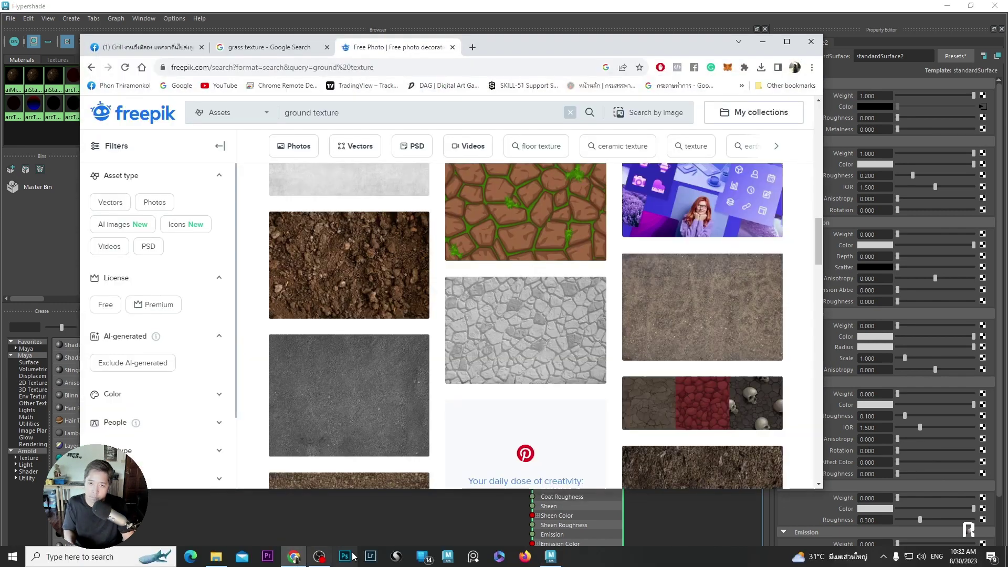
click(811, 42)
scroll(462, 362, down, 3)
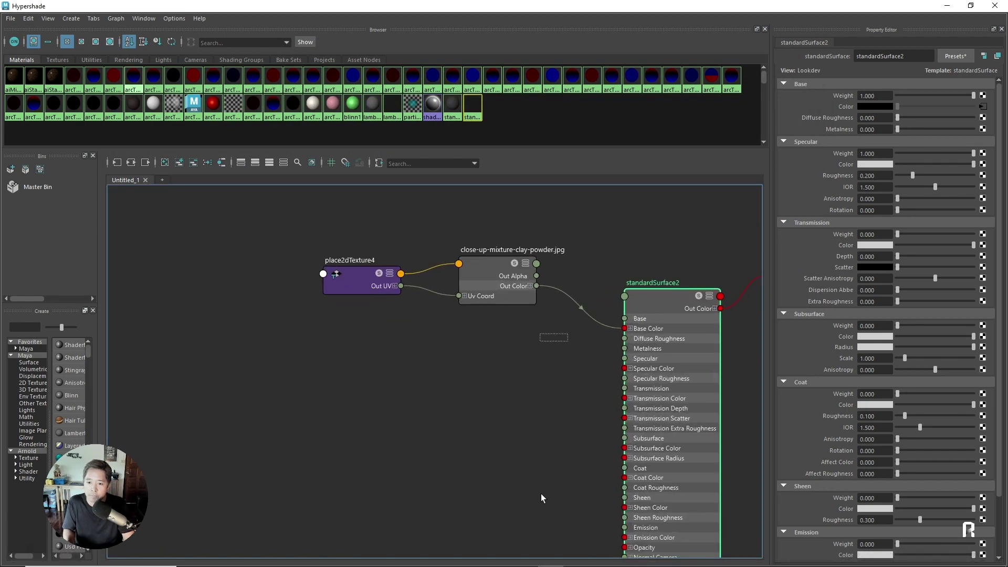
scroll(493, 349, up, 2)
scroll(567, 343, up, 3)
scroll(562, 331, down, 2)
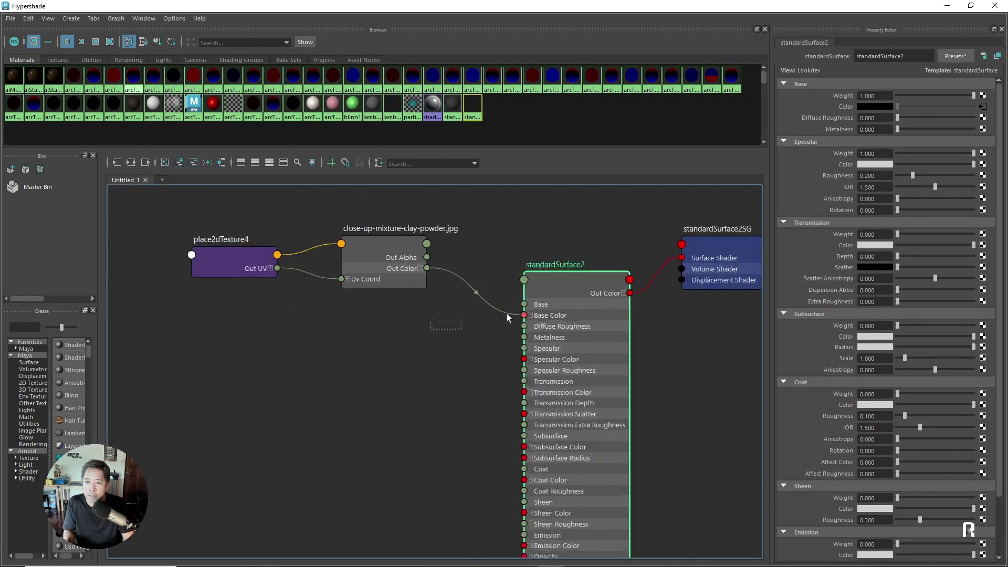
scroll(488, 336, down, 1)
scroll(477, 354, up, 2)
scroll(478, 346, down, 2)
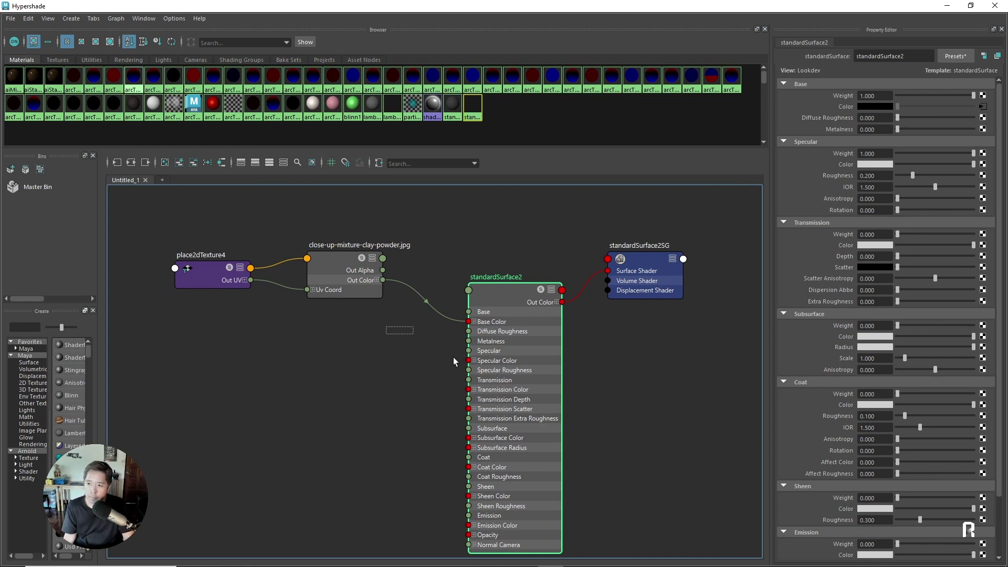
scroll(446, 323, up, 1)
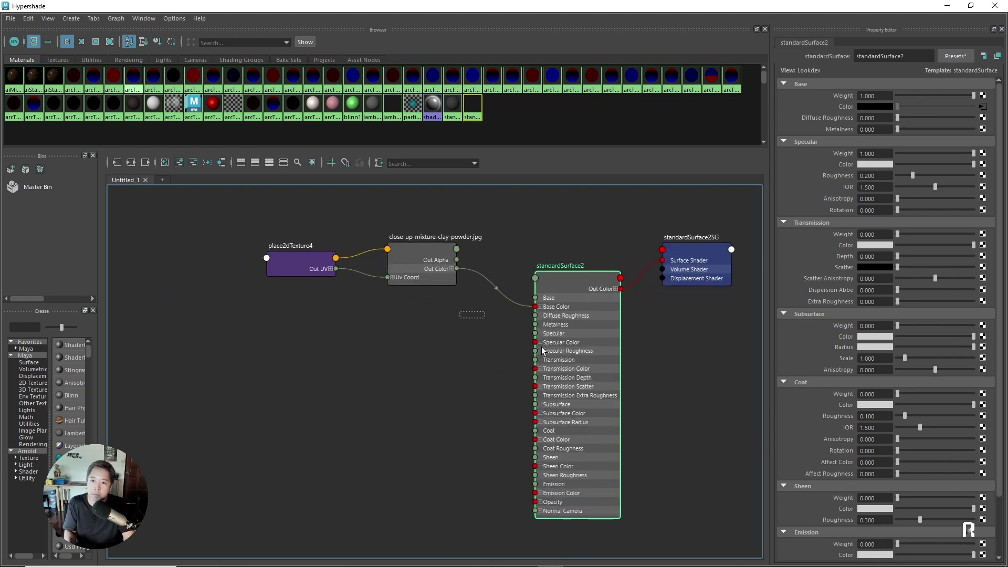
scroll(493, 355, down, 1)
scroll(480, 351, down, 1)
scroll(499, 377, up, 1)
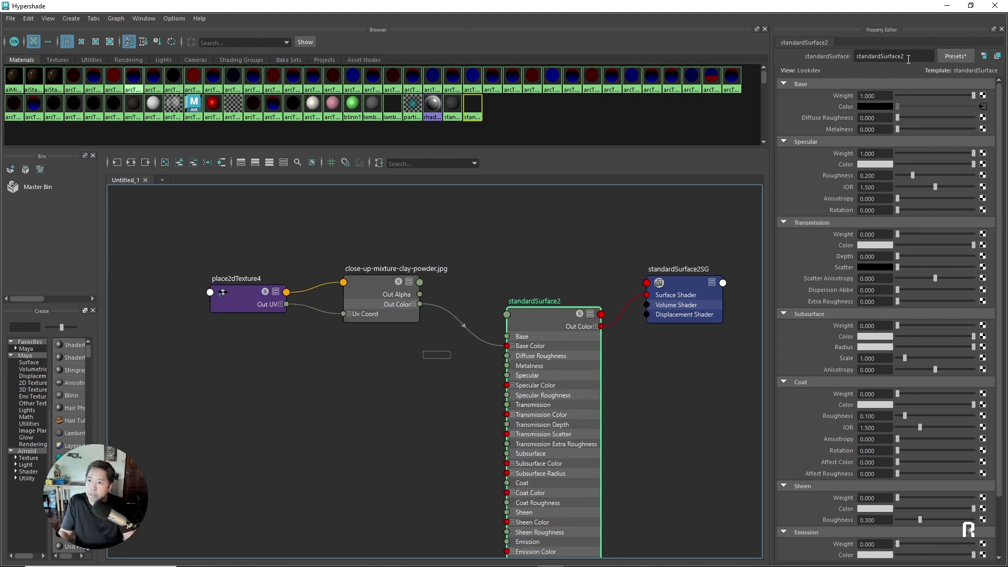
Replace the name standardSurface2 with worldmaterial in the Property Editor name field.
drag(909, 56, 859, 73)
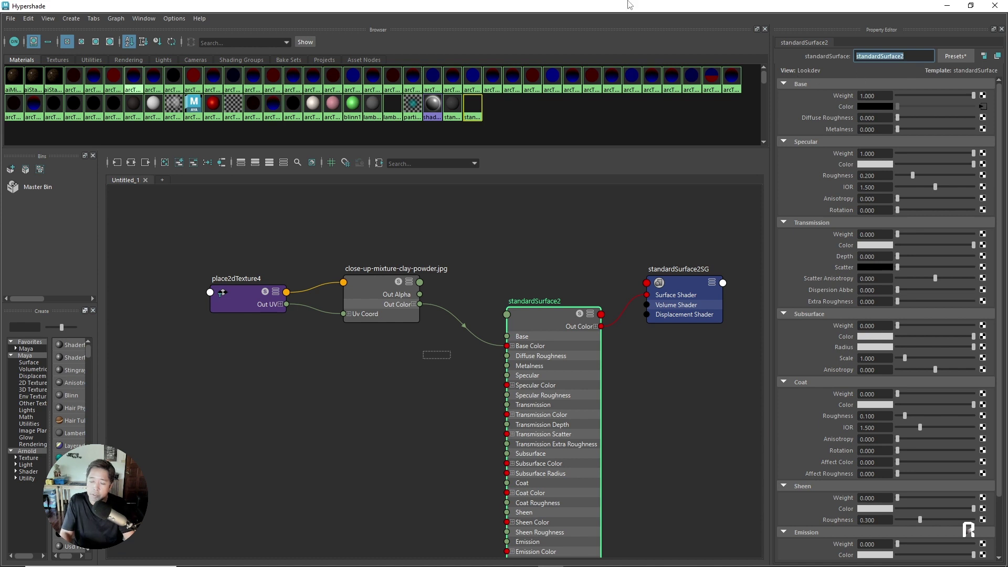
text(world)
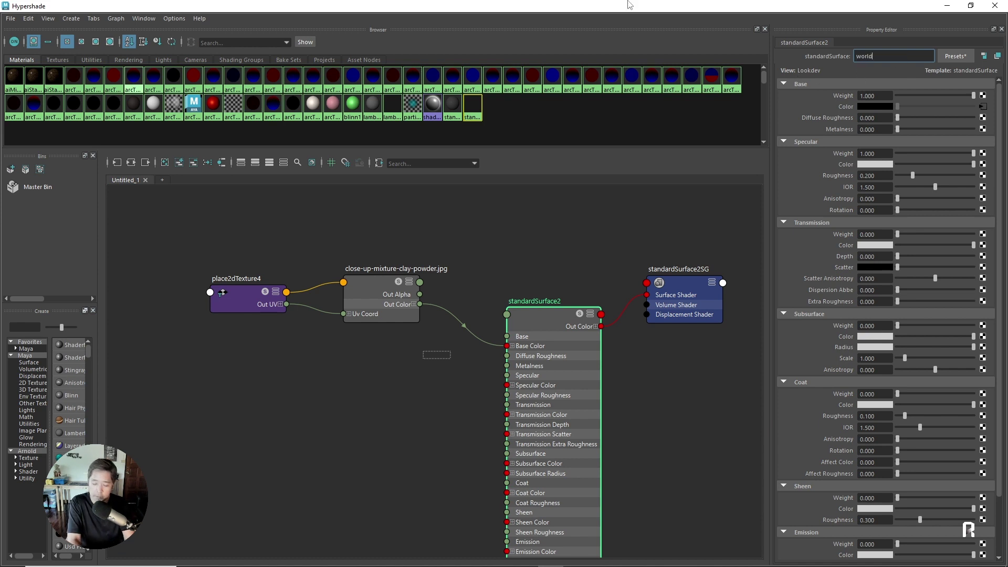
text(material)
key(Return)
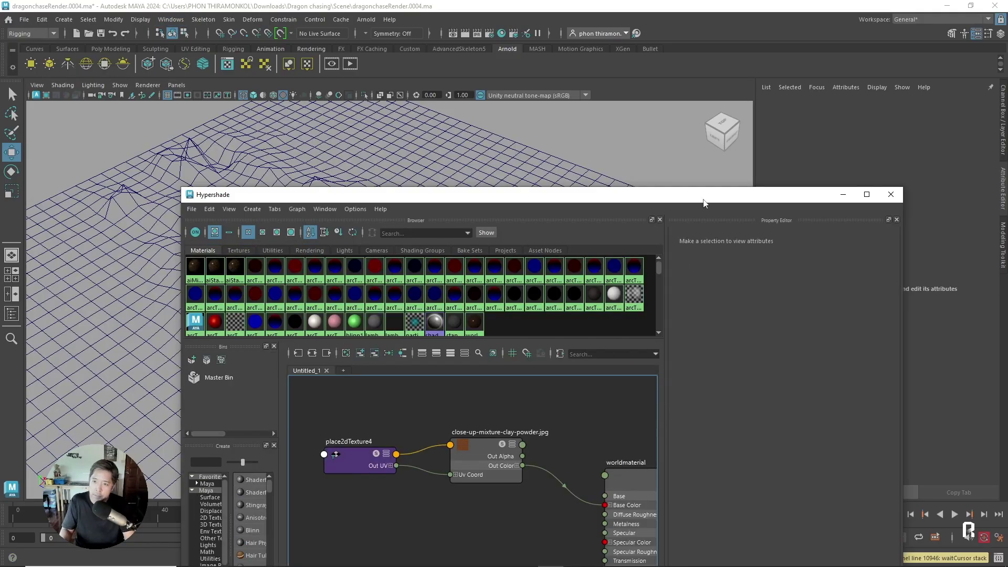
Maximize Hypershade and select the clay-powder file1 node to show its attributes.
drag(713, 198, 733, 86)
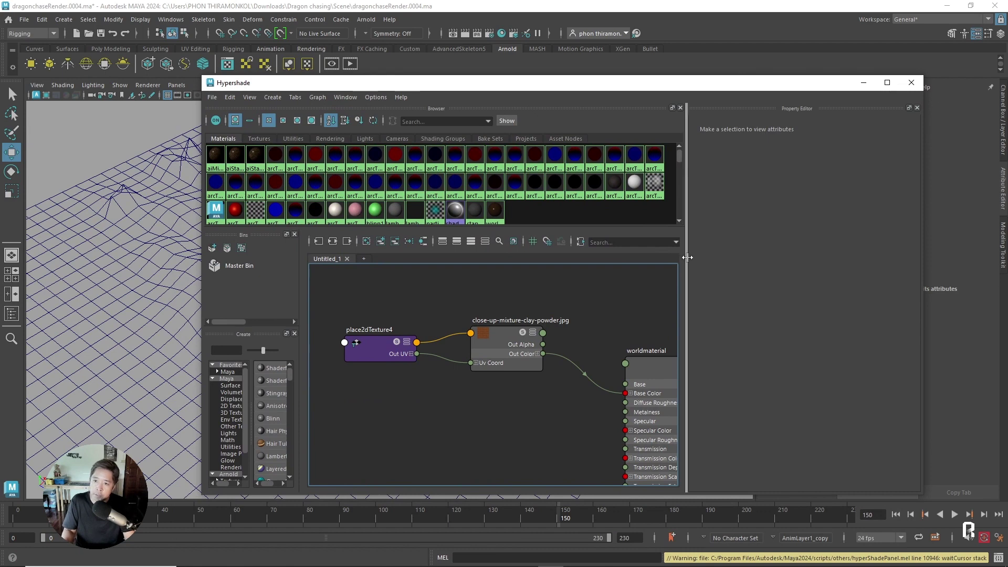
scroll(482, 355, down, 2)
scroll(588, 361, down, 1)
scroll(544, 366, down, 1)
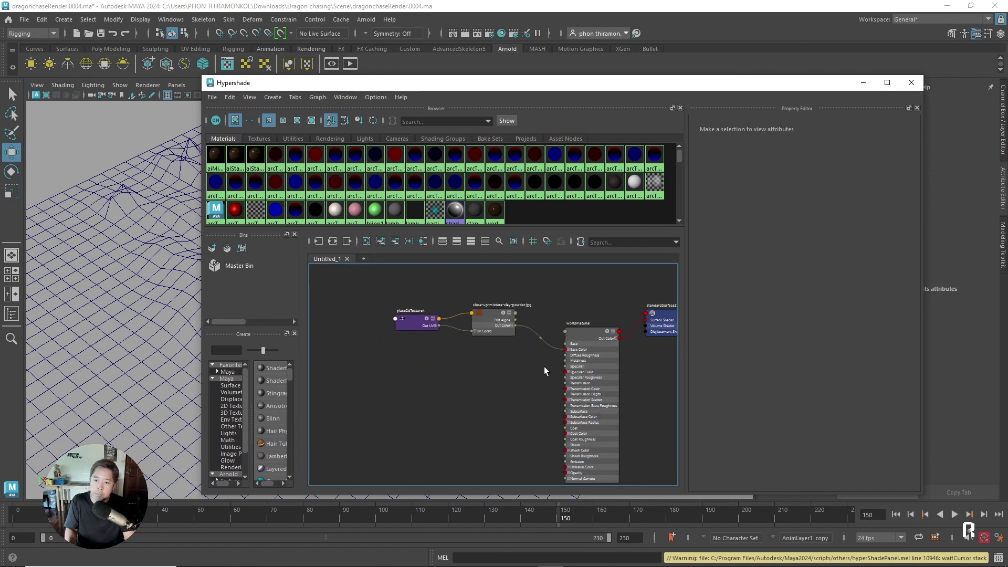
scroll(528, 376, down, 1)
scroll(511, 367, up, 1)
scroll(501, 379, up, 1)
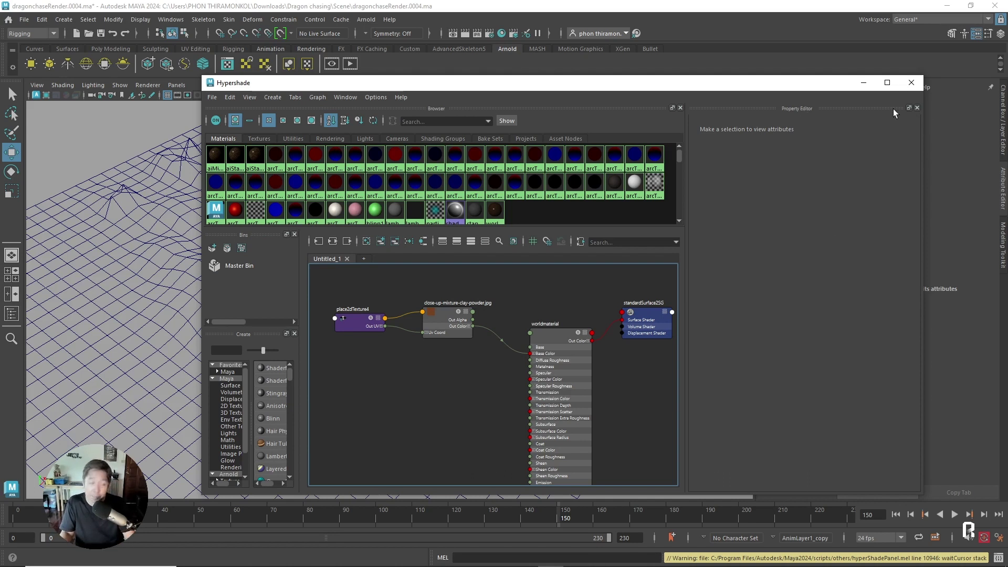
scroll(550, 335, down, 2)
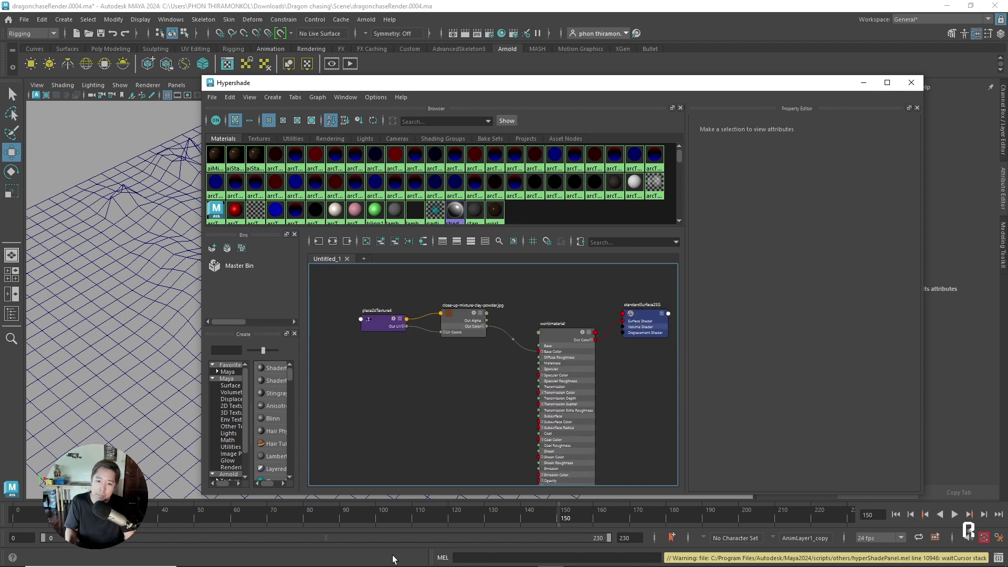
click(887, 83)
click(465, 311)
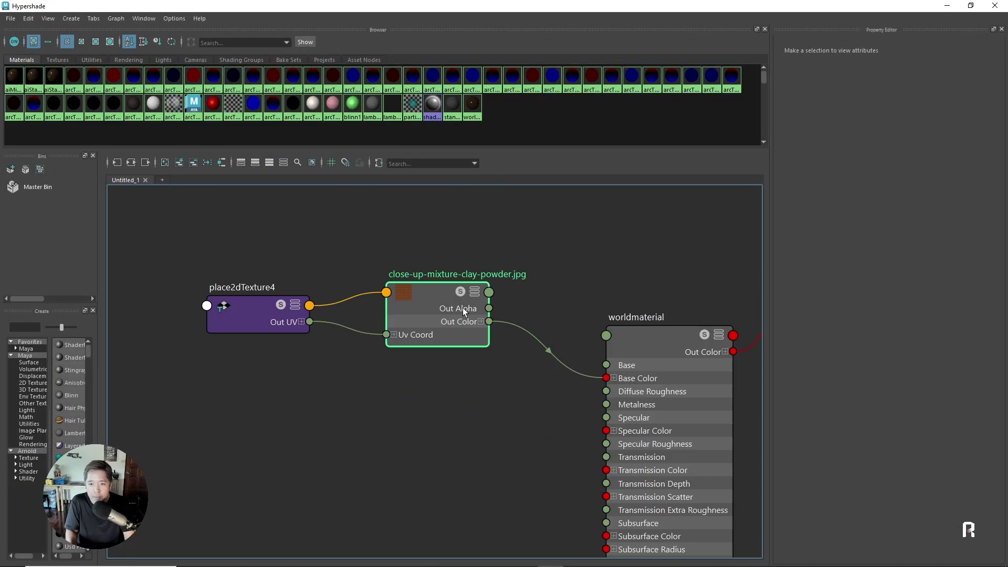
scroll(537, 411, down, 3)
middle_drag(445, 411, 427, 345)
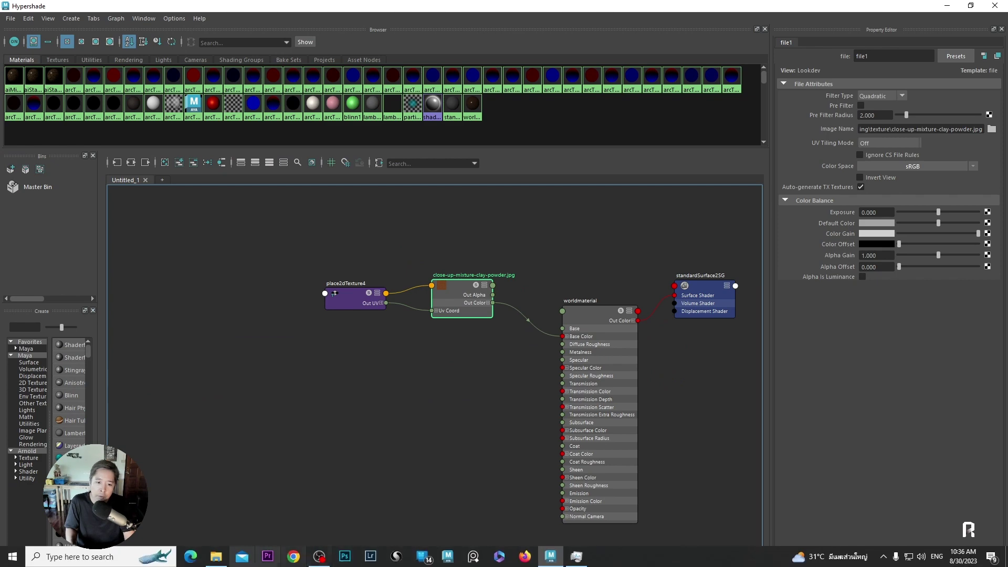
Drag decorative-graphic-ancient-frame-grain.jpg and warm-limestone-texture.jpg from the texture folder into Hypershade.
click(216, 556)
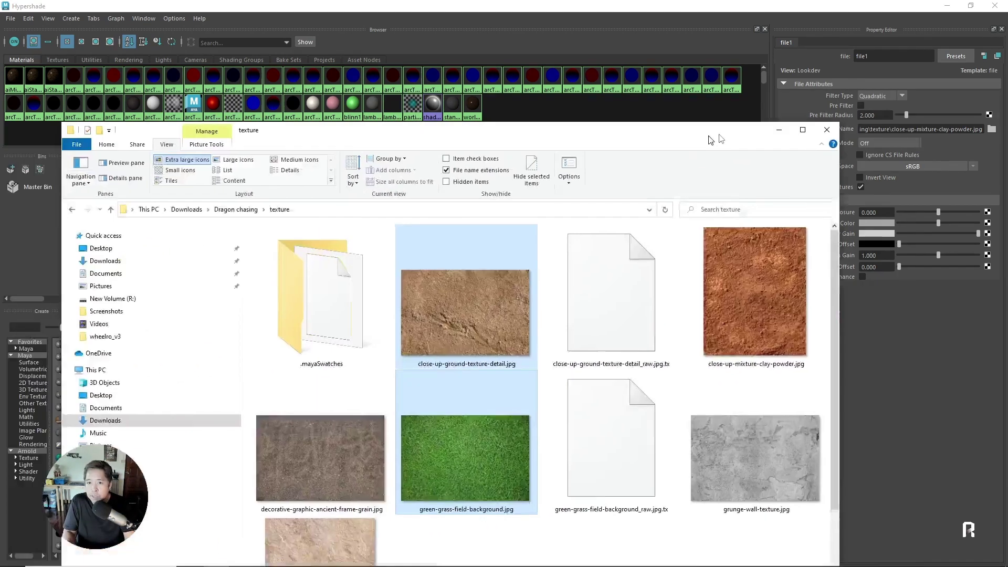
drag(711, 140, 841, 119)
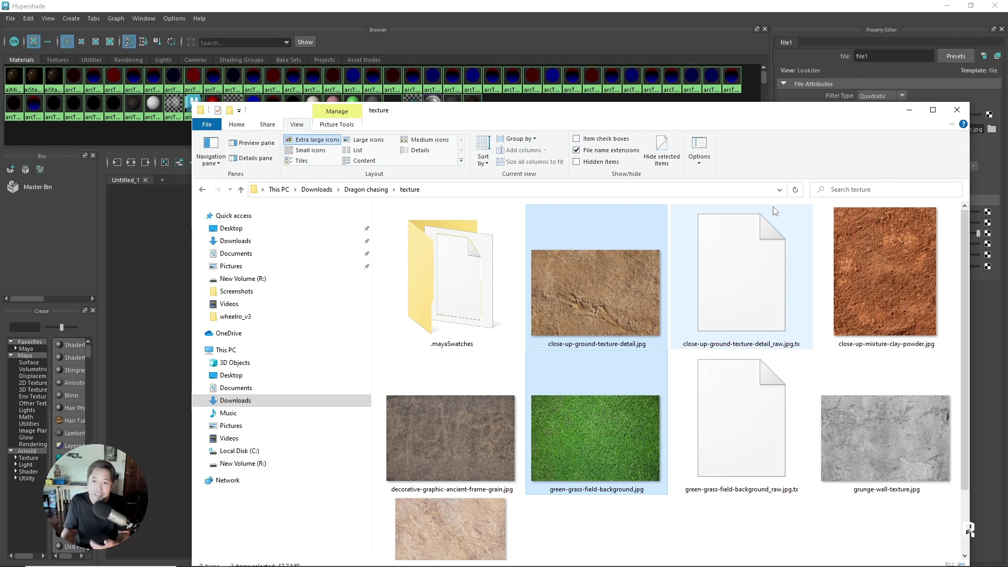
mouse_move(741, 272)
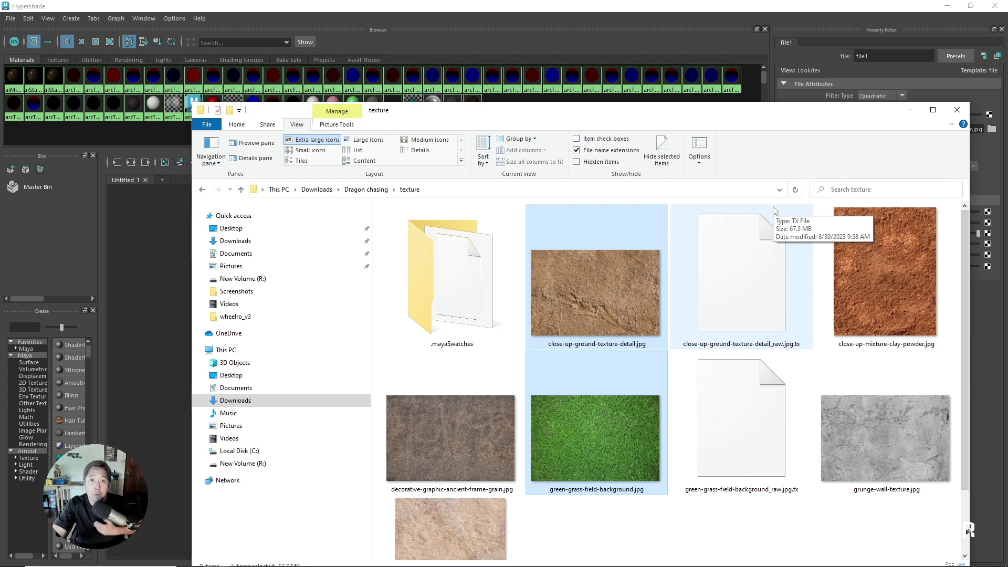
drag(592, 110, 695, 88)
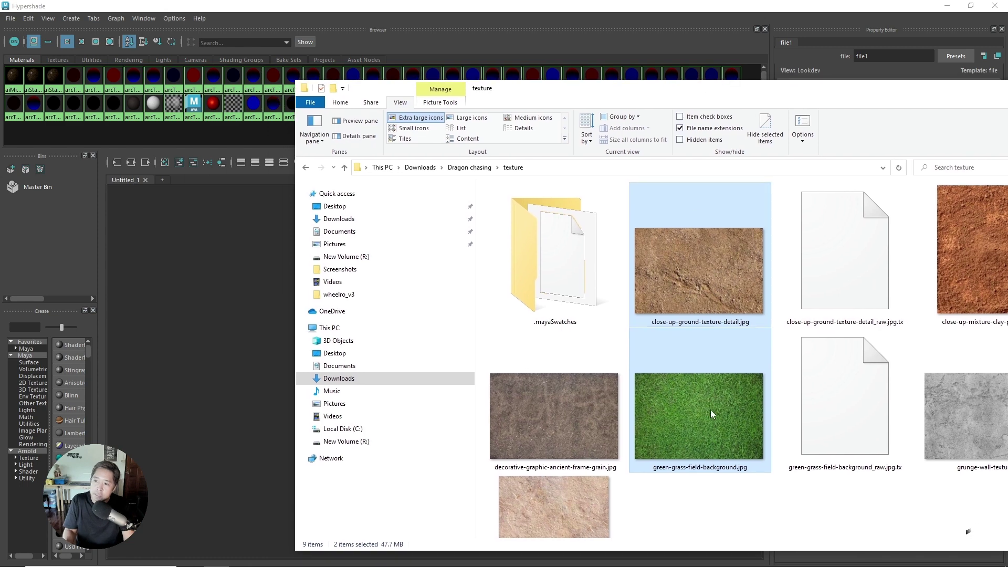
click(710, 514)
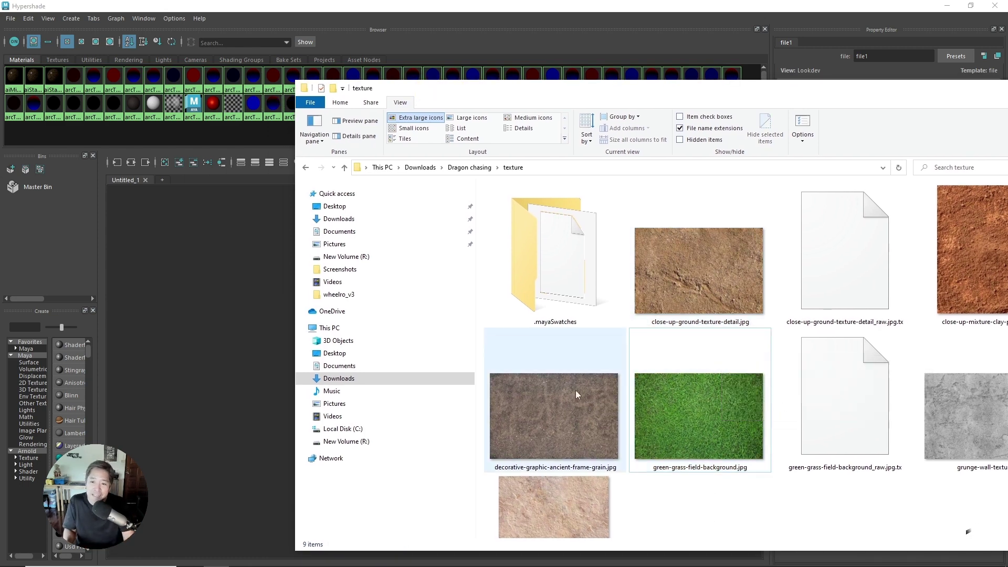
mouse_move(552, 410)
mouse_down()
mouse_move(572, 407)
mouse_move(239, 328)
mouse_up()
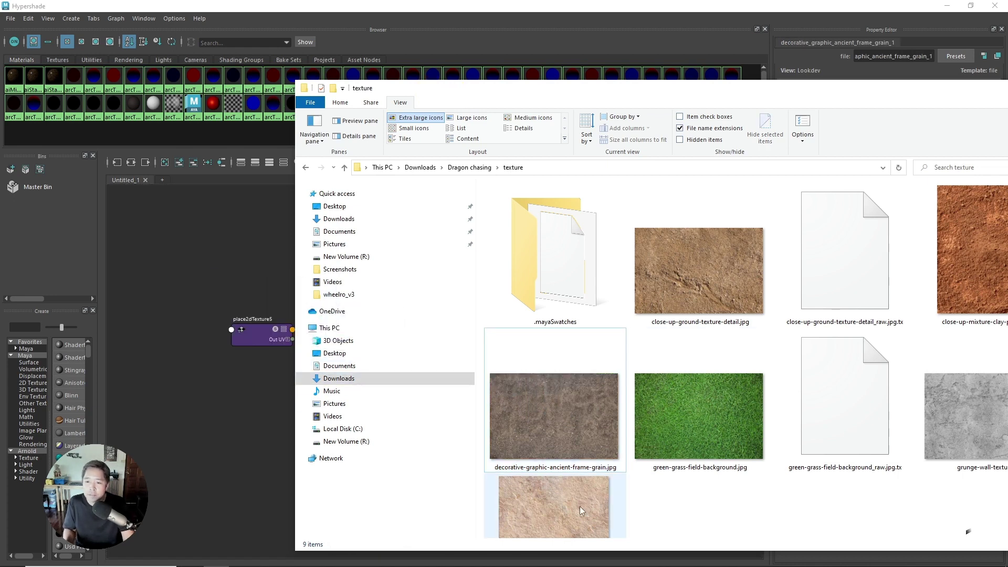
drag(580, 506, 261, 451)
Add the limestone file node and line up the clay texture with place2dTexture4.
click(260, 486)
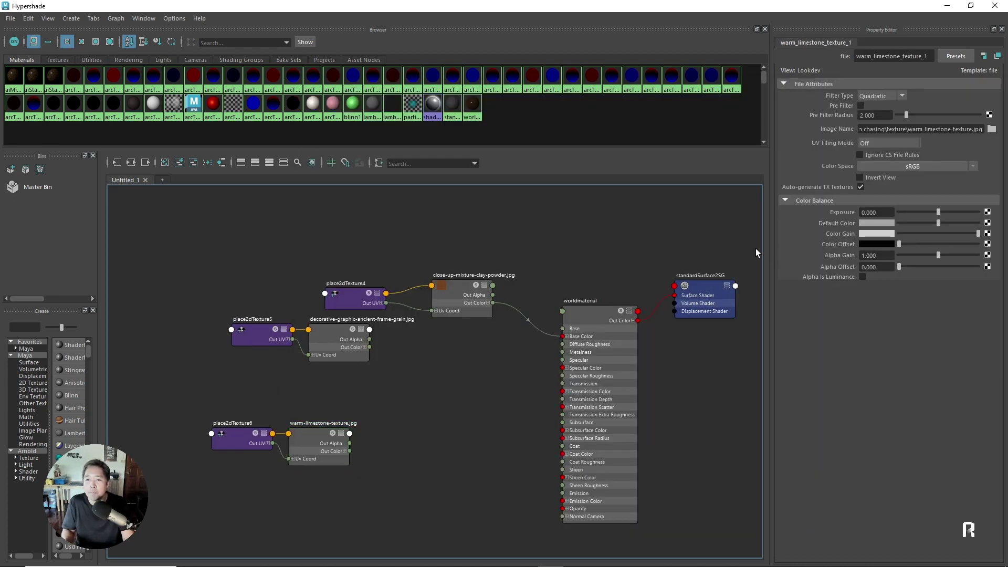
scroll(446, 321, up, 2)
scroll(464, 349, up, 1)
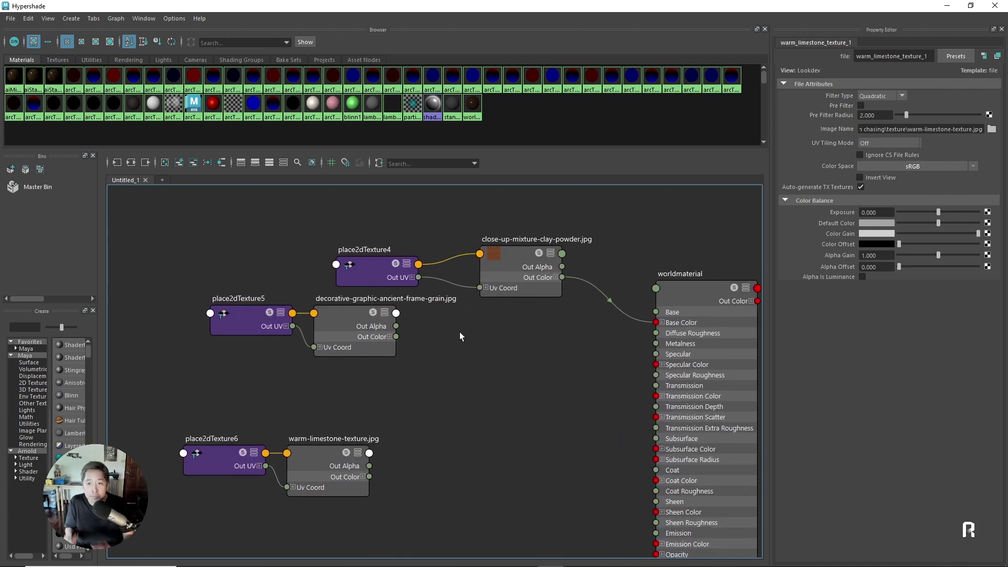
drag(518, 257, 479, 220)
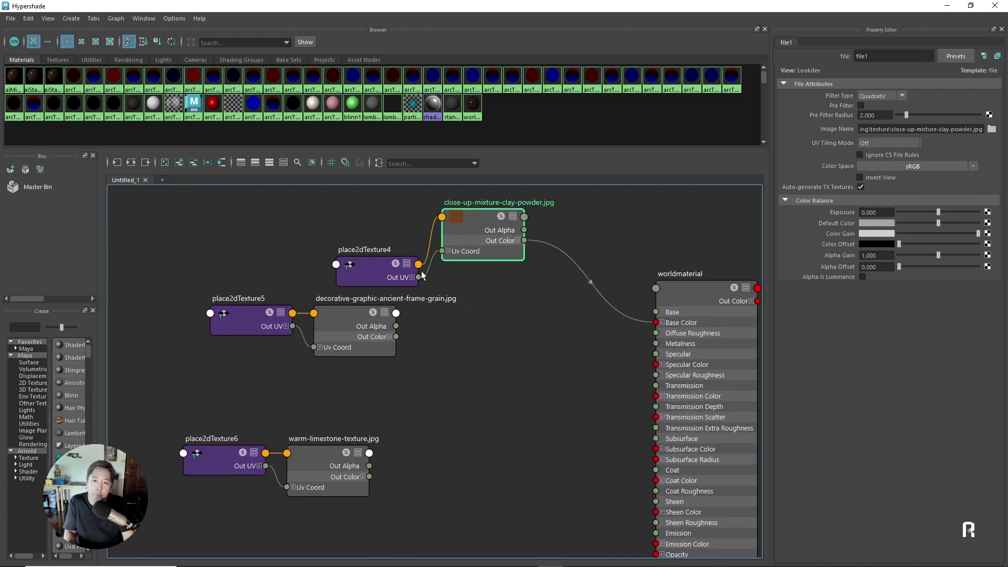
mouse_move(347, 249)
mouse_down()
mouse_move(292, 216)
mouse_move(231, 202)
mouse_up()
scroll(231, 202, up, 1)
drag(478, 265, 443, 264)
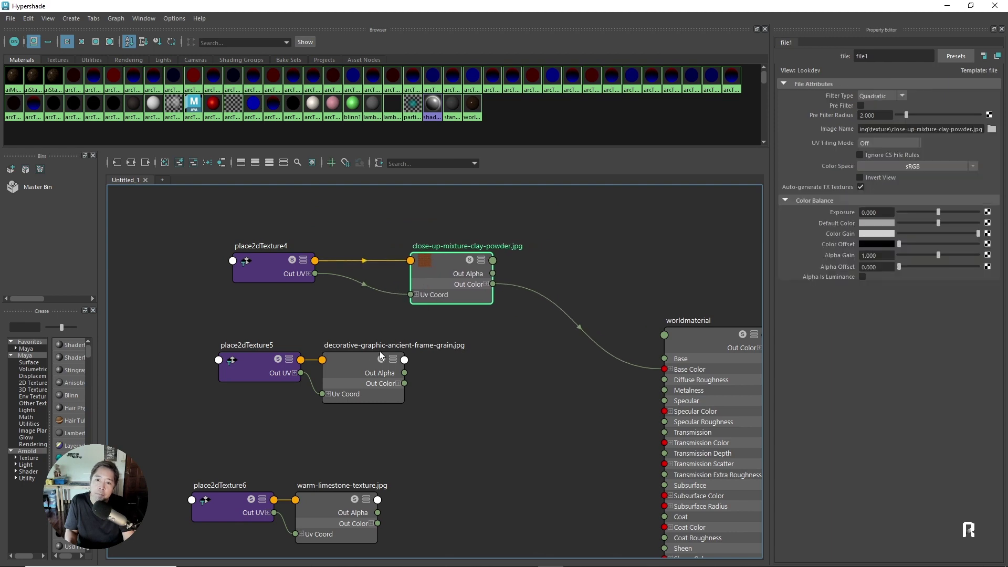
Place the decorative grain and limestone nodes in the column, frame all, and widen the panel.
scroll(380, 351, up, 1)
drag(418, 344, 467, 321)
alt+middle_drag(447, 376, 425, 335)
scroll(426, 320, up, 1)
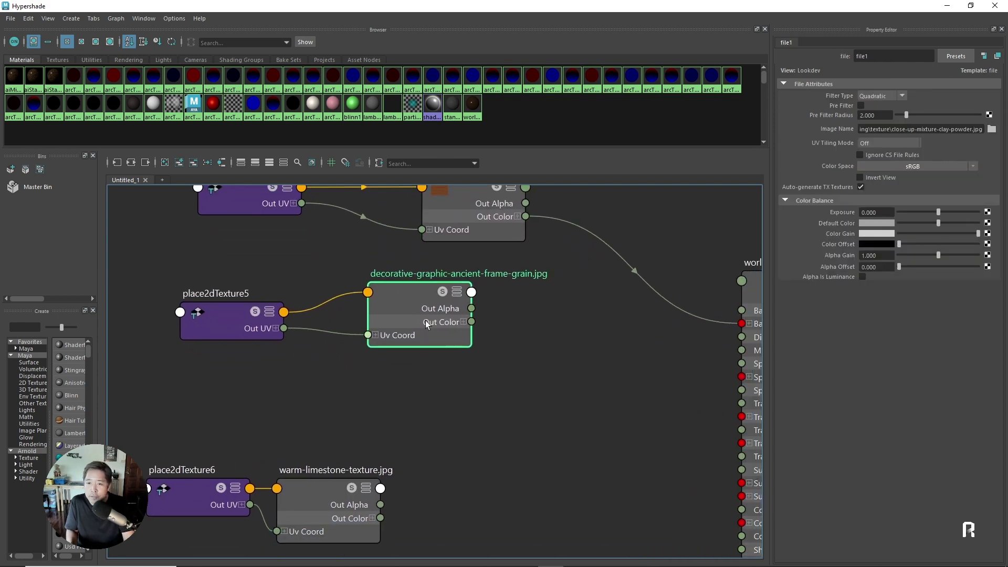
mouse_move(329, 498)
mouse_down()
mouse_move(434, 398)
mouse_move(444, 401)
mouse_up()
key(a)
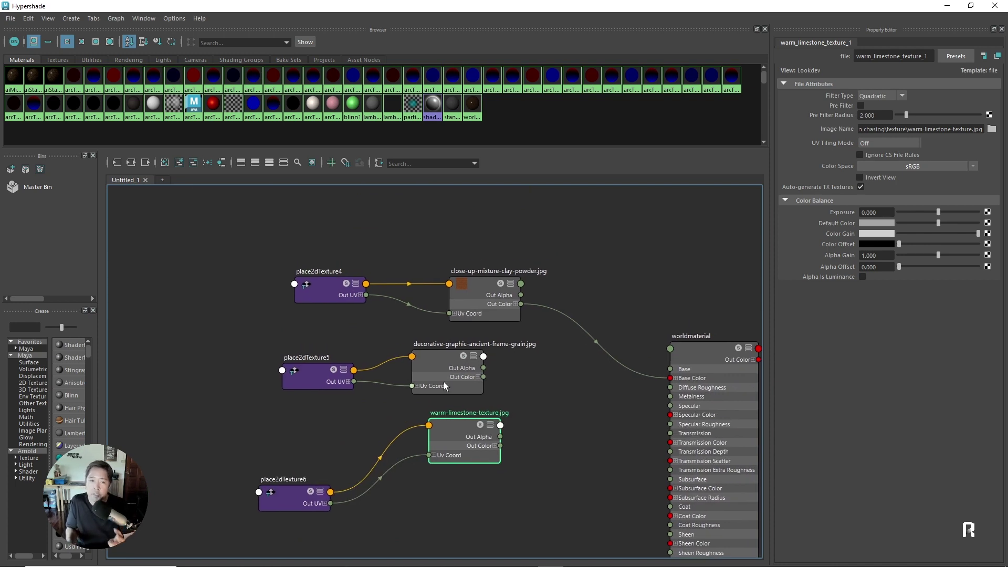
click(461, 361)
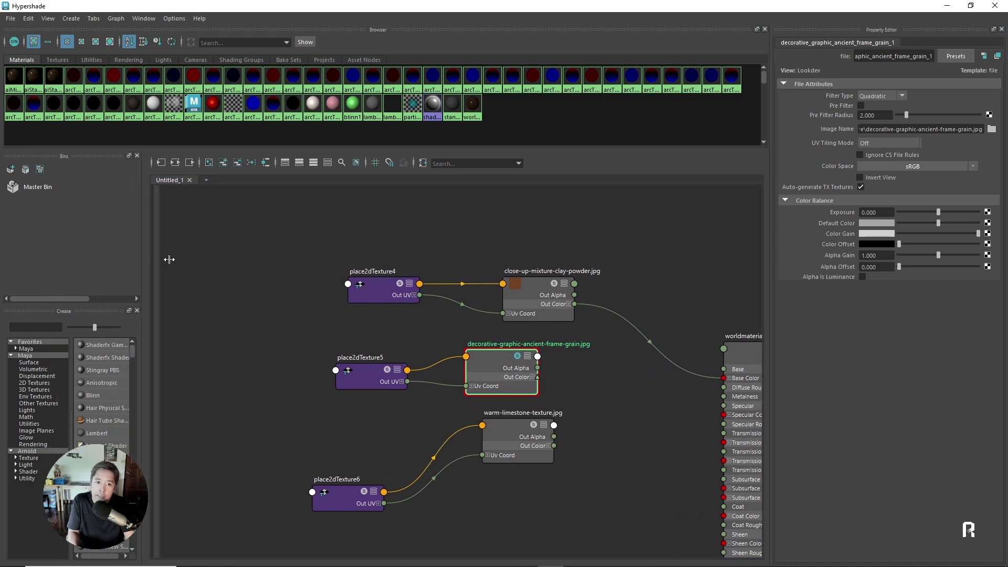
drag(100, 254, 178, 254)
scroll(527, 399, down, 2)
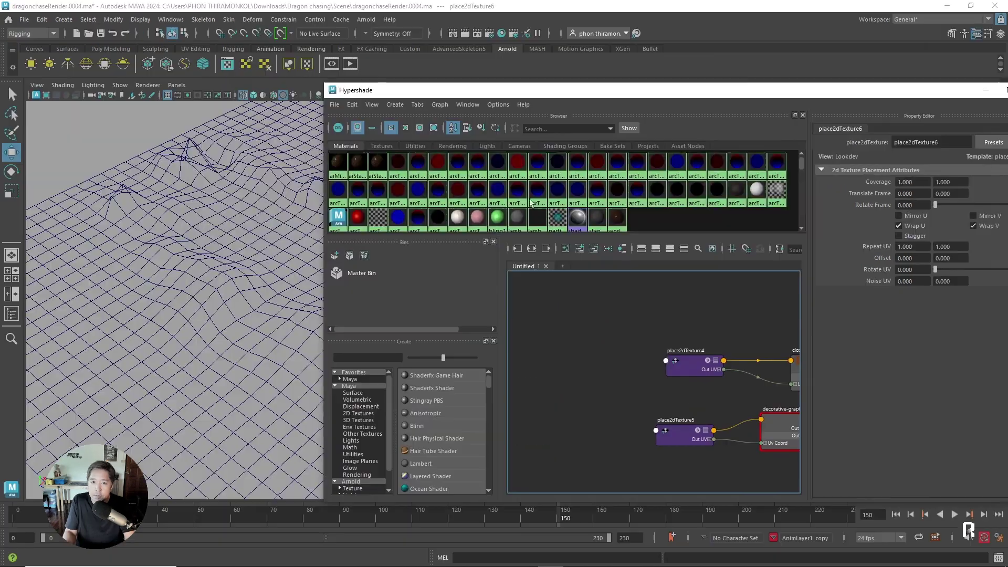
Switch to textured display and connect decorative grain Out Color to worldmaterial Base Color.
key(6)
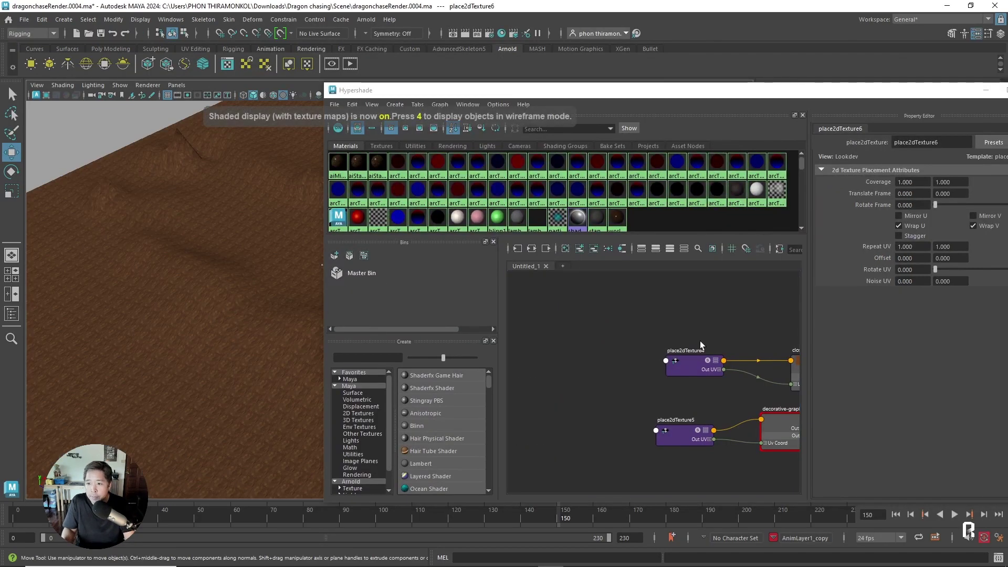
alt+middle_drag(702, 353, 656, 346)
scroll(645, 336, down, 2)
scroll(663, 363, up, 3)
scroll(663, 363, up, 1)
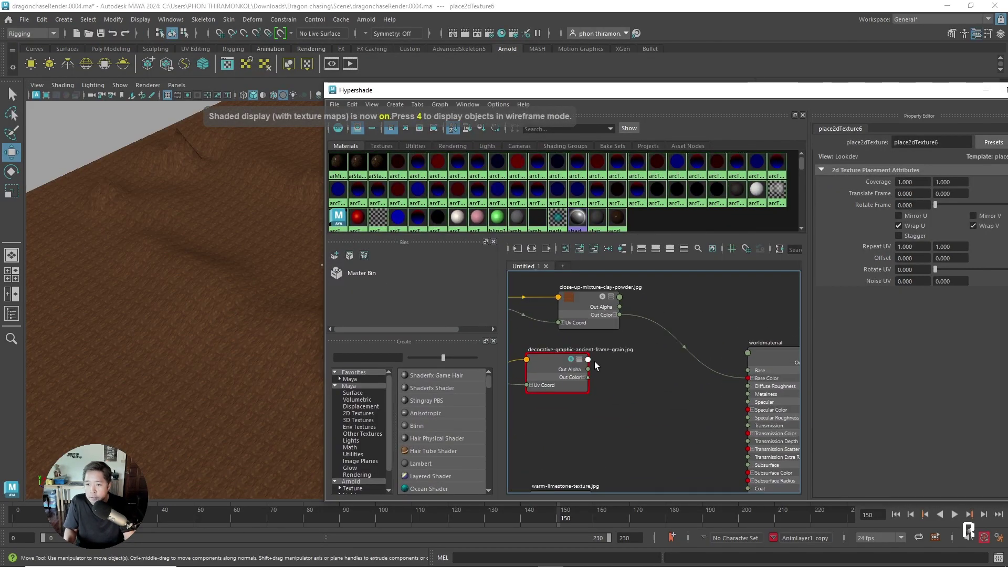
drag(589, 377, 748, 378)
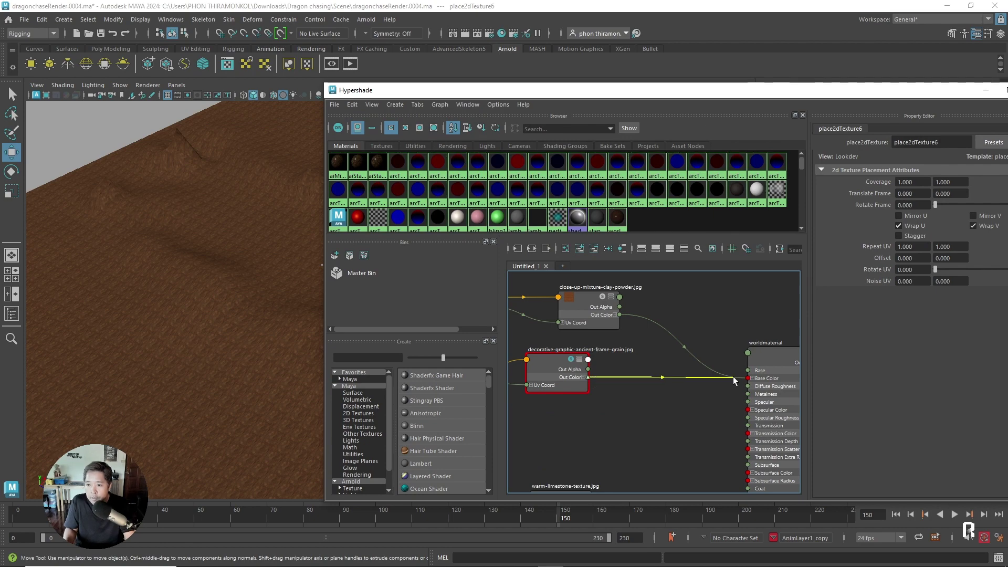
Reconnect worldmaterial Base Color to the warm limestone texture's Out Color instead.
drag(456, 90, 592, 69)
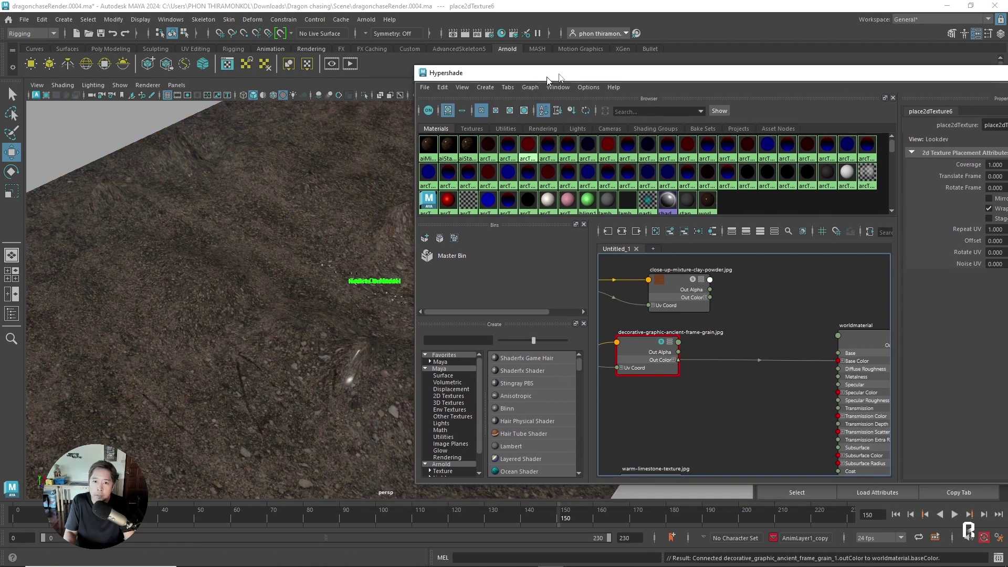
alt+drag(281, 333, 257, 320)
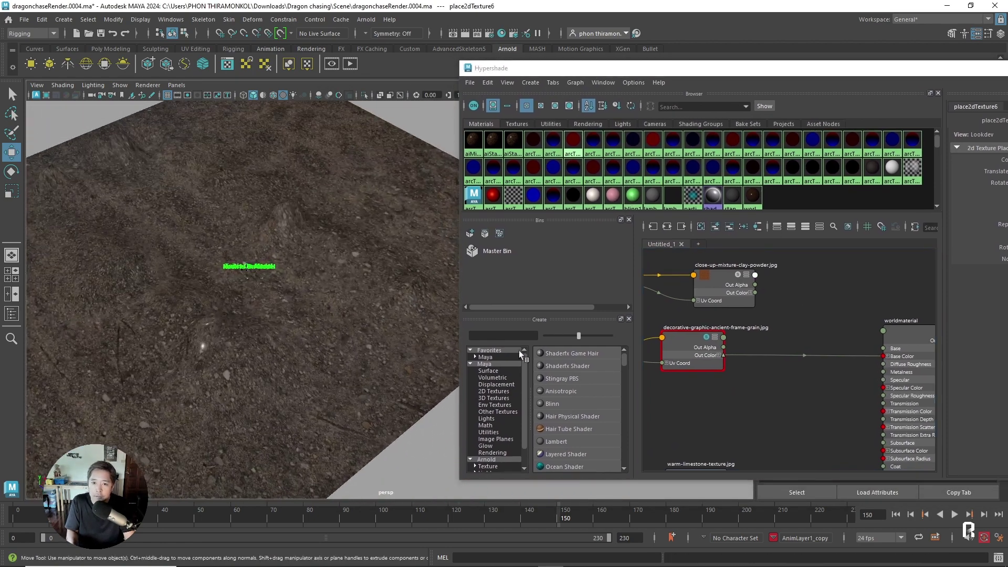
alt+middle_drag(708, 308, 703, 430)
scroll(704, 431, down, 2)
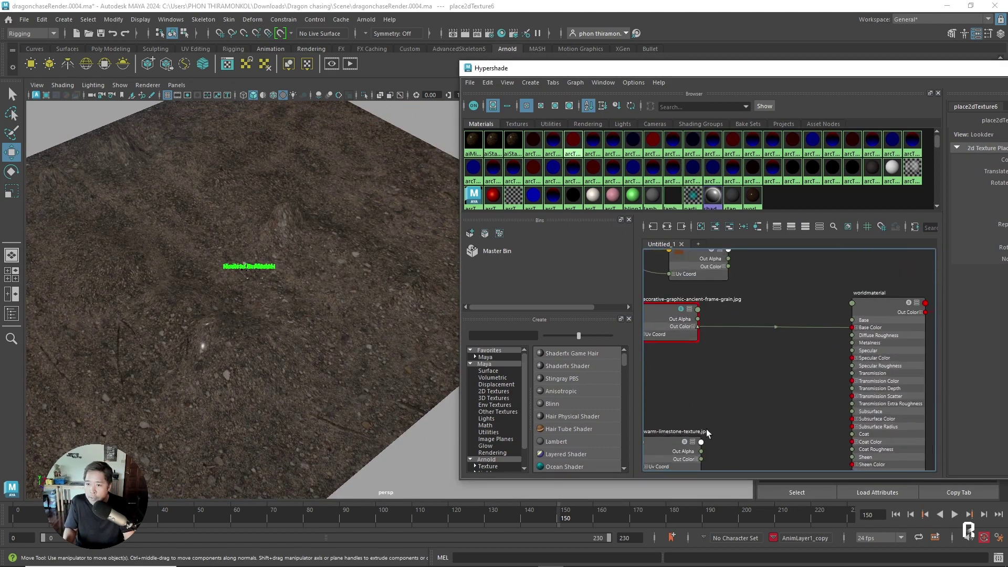
scroll(709, 448, down, 1)
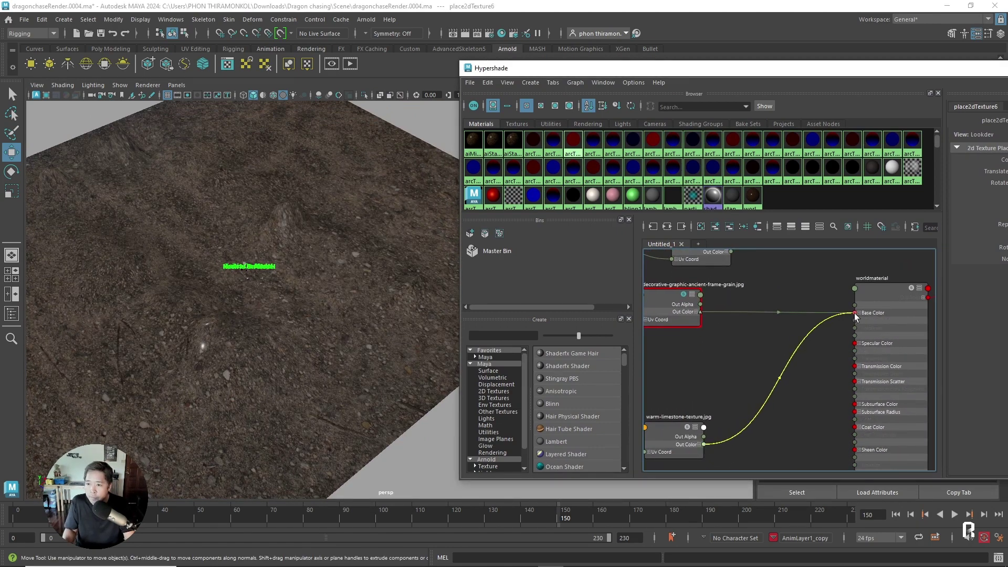
drag(704, 445, 854, 312)
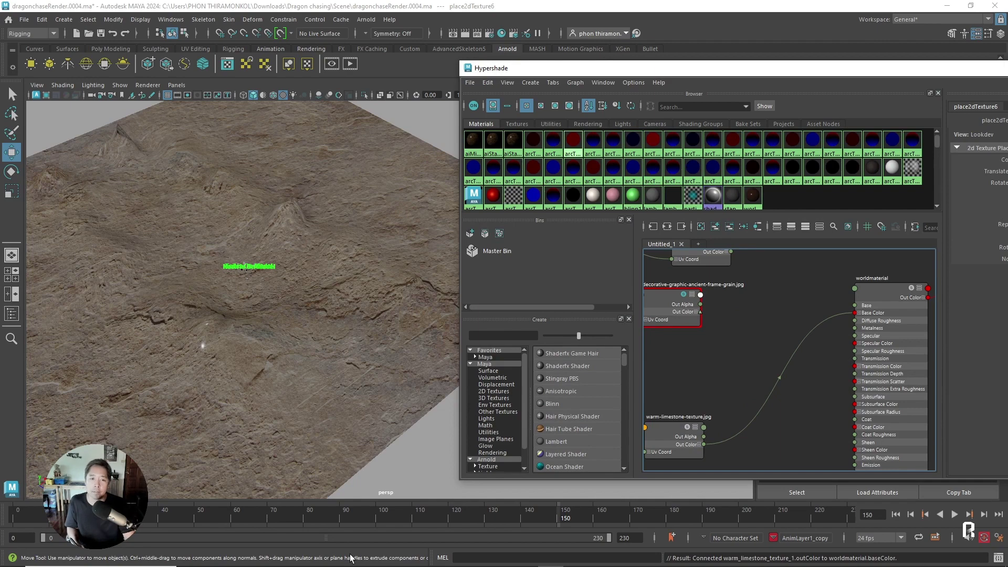
mouse_move(503, 564)
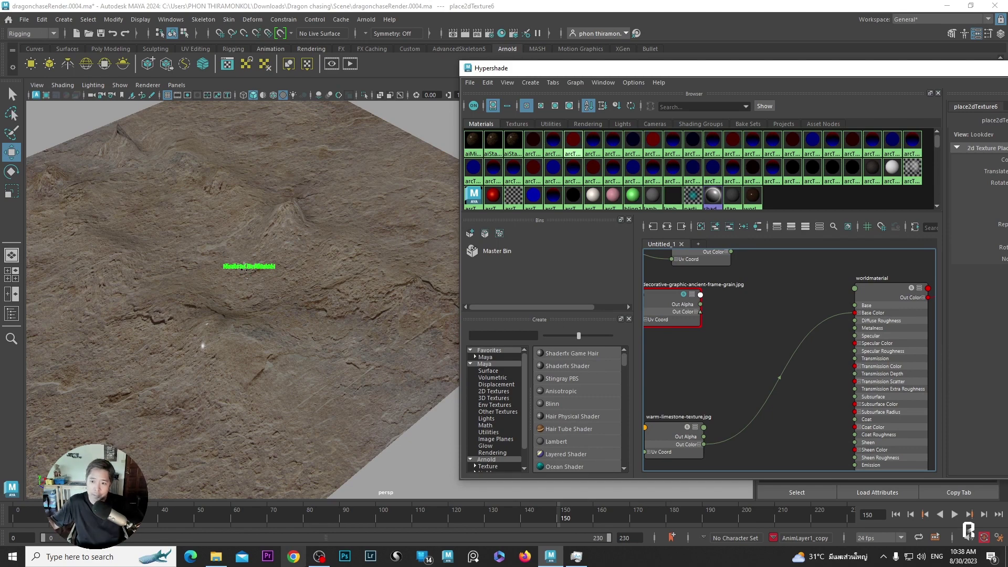
drag(787, 68, 631, 75)
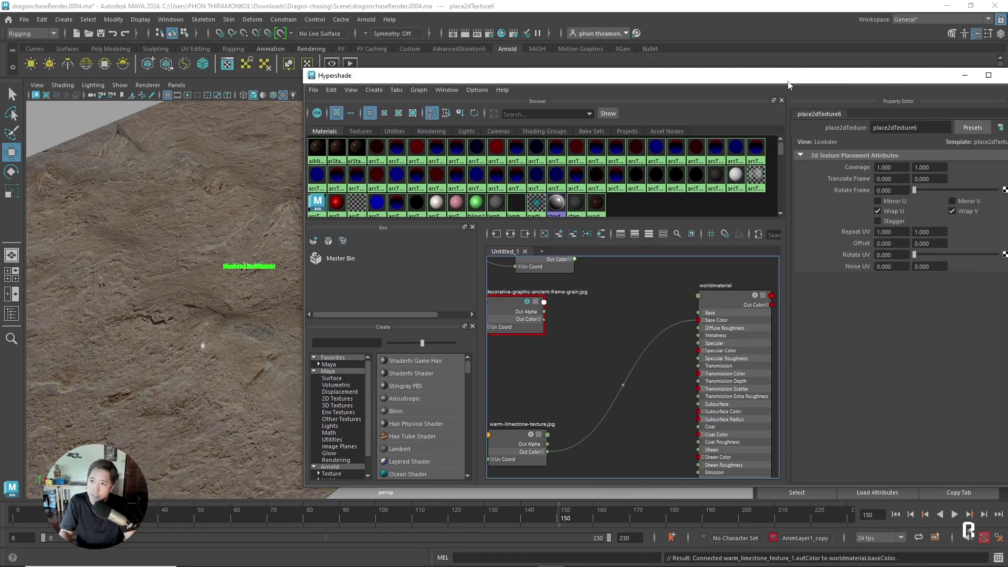
Frame all nodes and arrange worldmaterial beneath the limestone texture nodes.
click(989, 79)
key(a)
scroll(495, 344, up, 3)
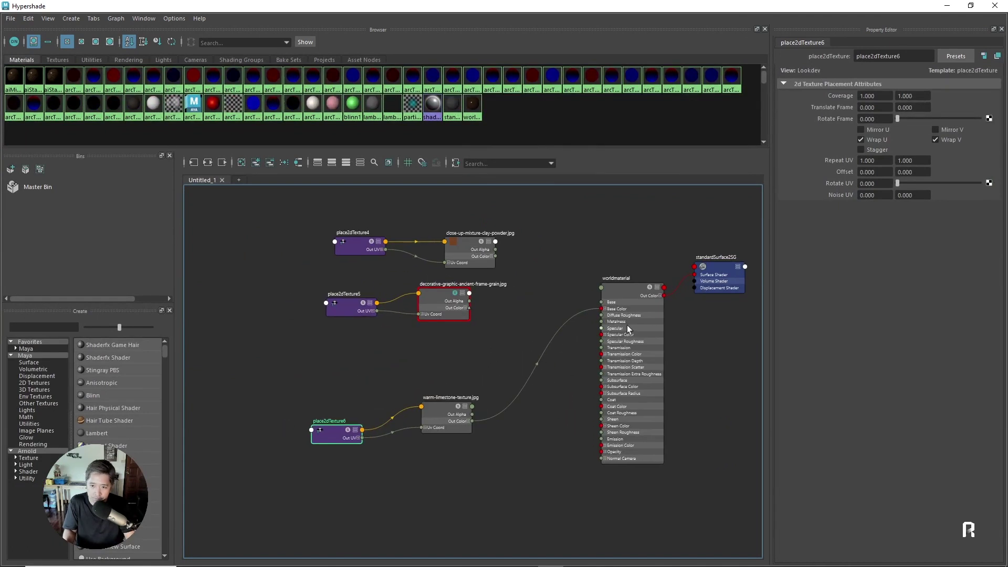
drag(633, 289, 567, 455)
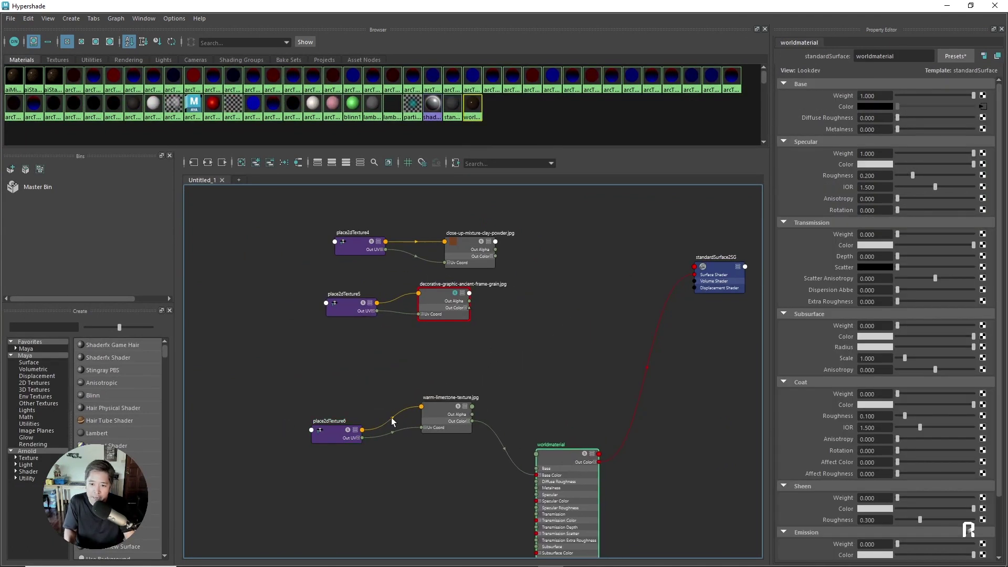
drag(326, 434, 279, 492)
drag(446, 405, 407, 461)
drag(546, 446, 495, 520)
scroll(530, 496, up, 3)
scroll(548, 468, up, 2)
scroll(522, 443, down, 4)
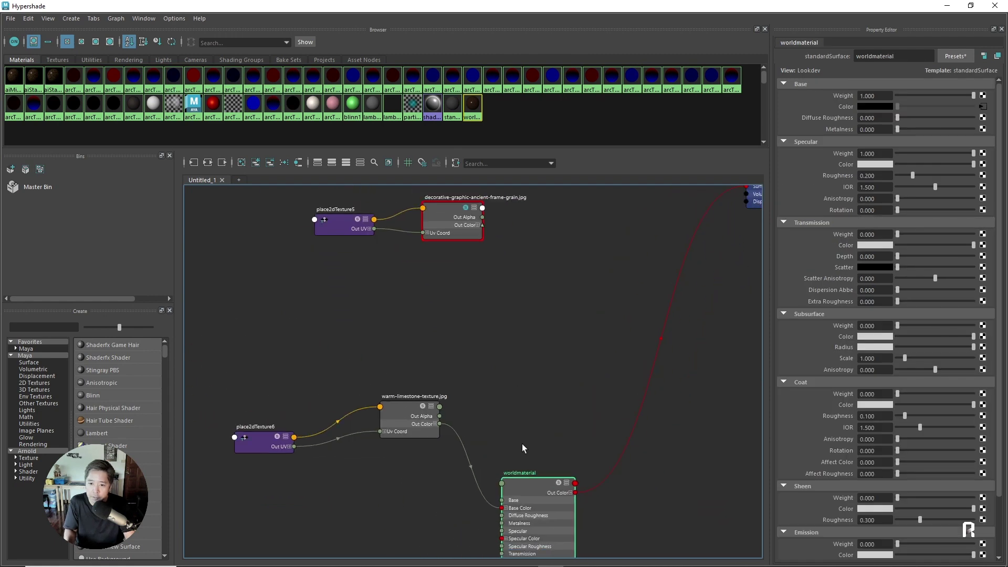
scroll(586, 403, up, 5)
drag(295, 332, 298, 349)
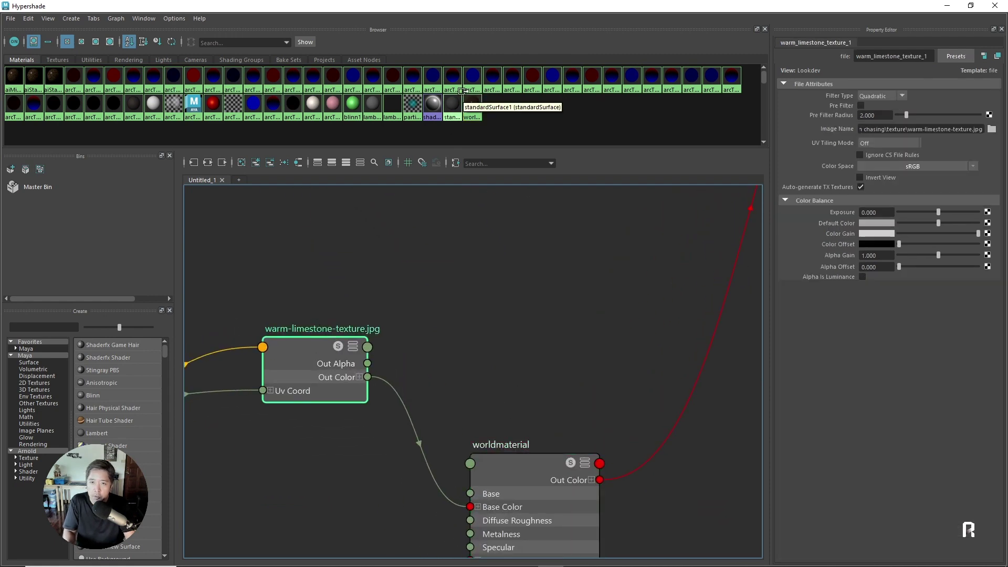
Rename worldmaterial to soil1material.
click(520, 468)
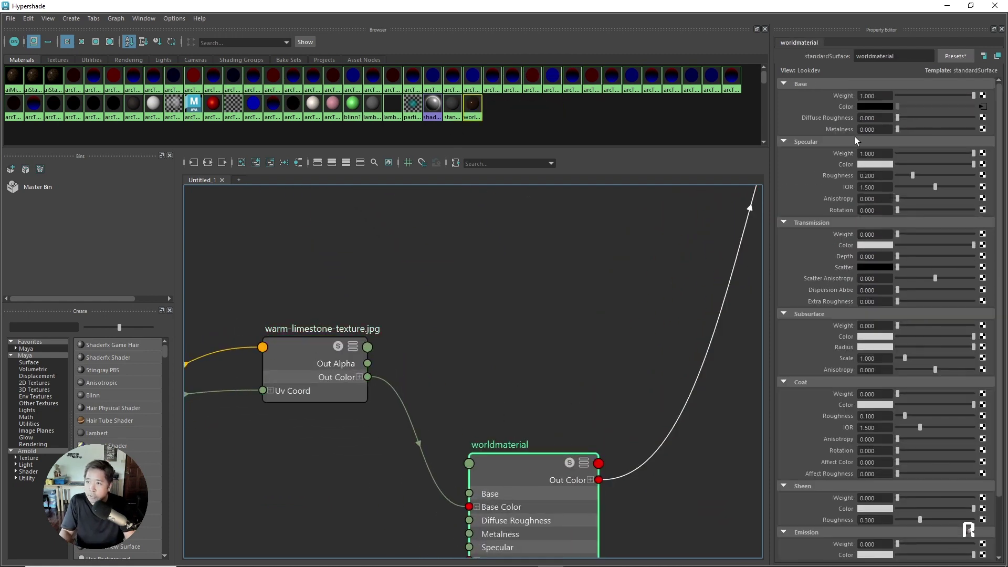
click(874, 57)
key(BackSpace)
key(BackSpace)
key(BackSpace)
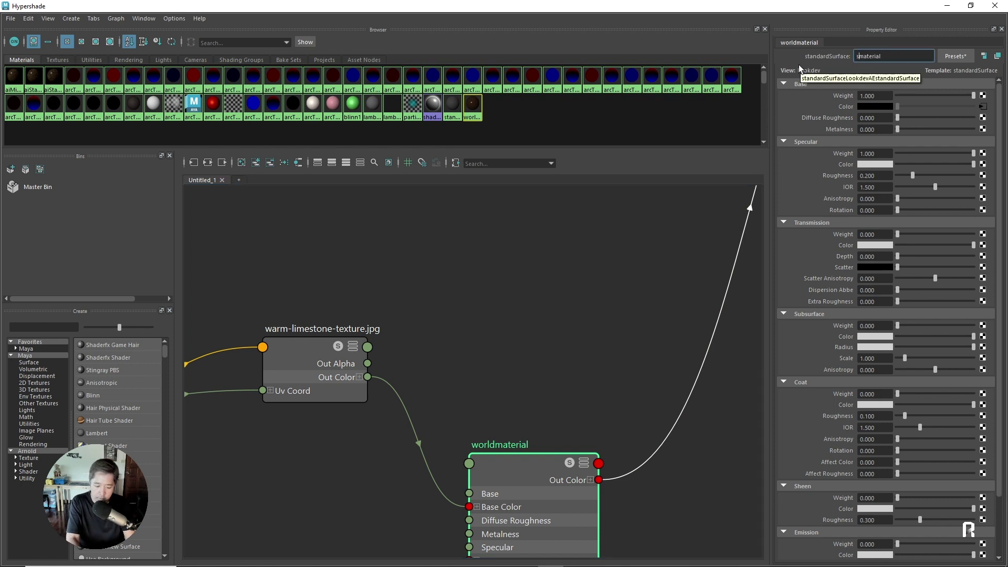
text(soil)
text(1)
key(Return)
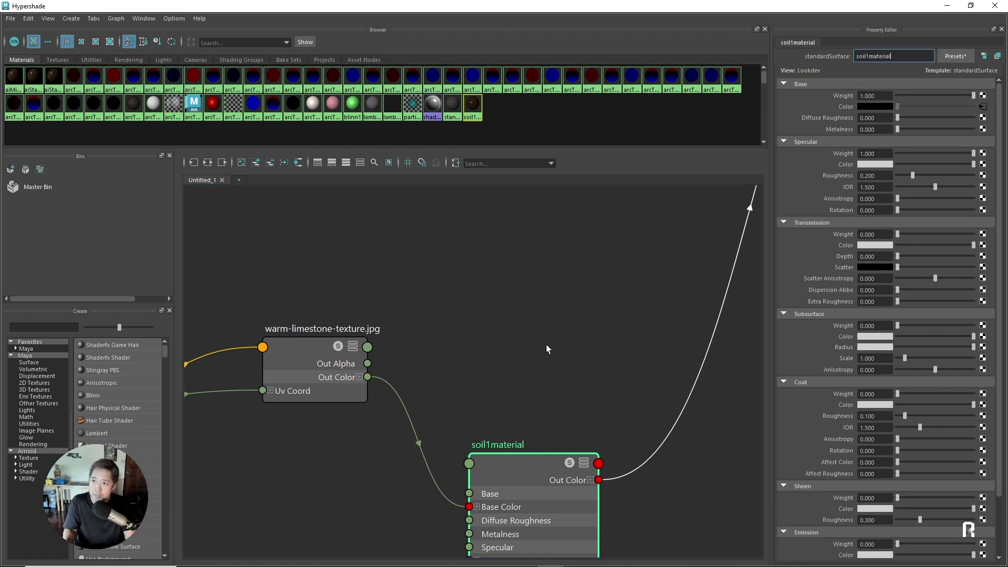
click(581, 386)
scroll(581, 386, down, 3)
scroll(512, 415, down, 3)
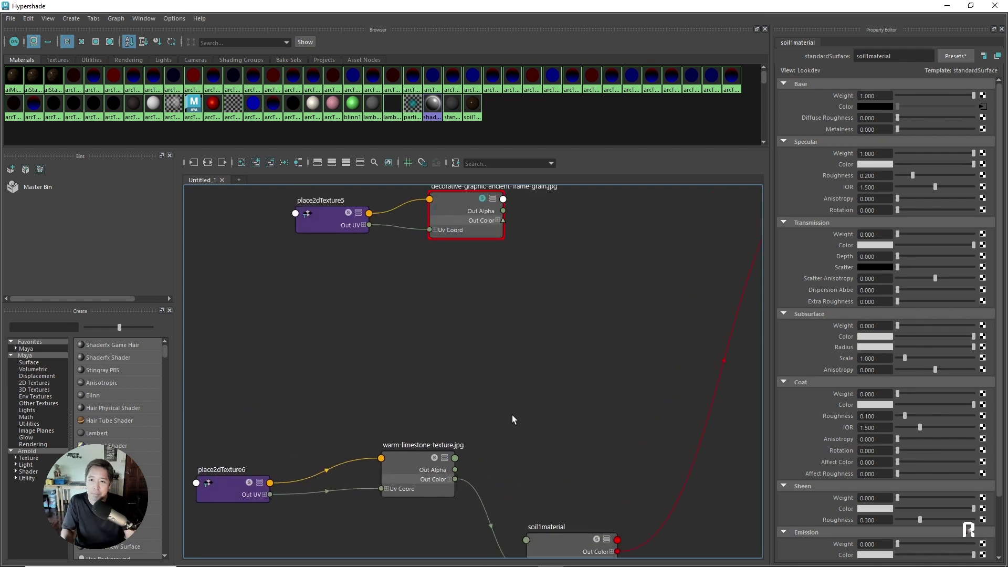
scroll(498, 279, down, 2)
click(531, 467)
alt+middle_drag(551, 468, 506, 441)
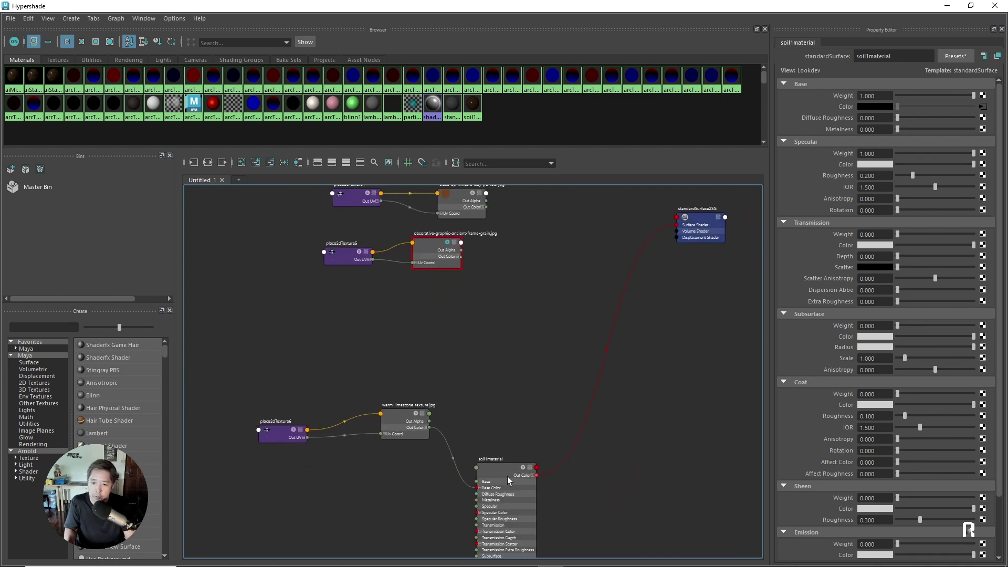
drag(510, 442, 506, 439)
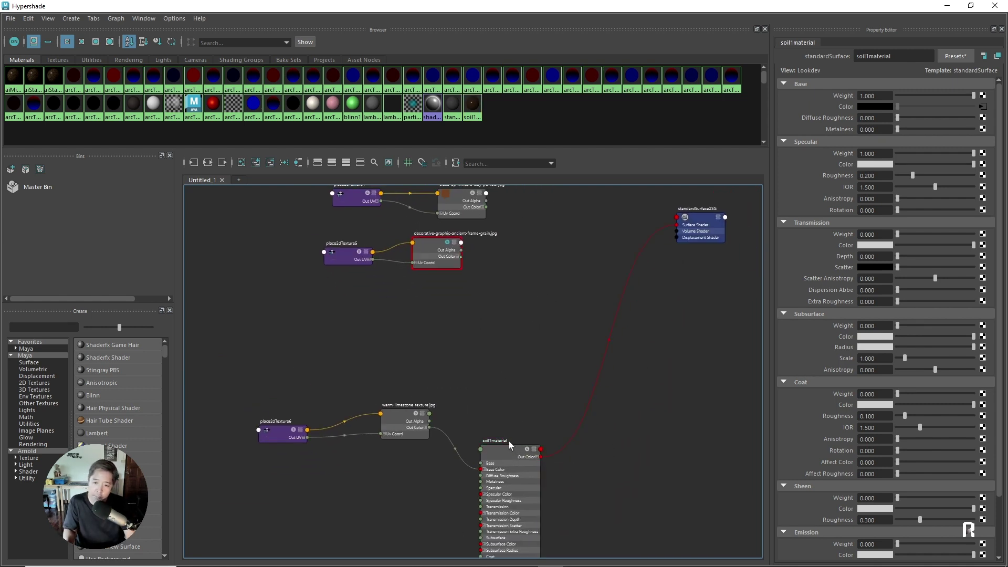
Duplicate soil1material, place the copy beside it, and name it soil2material.
key(ctrl+d)
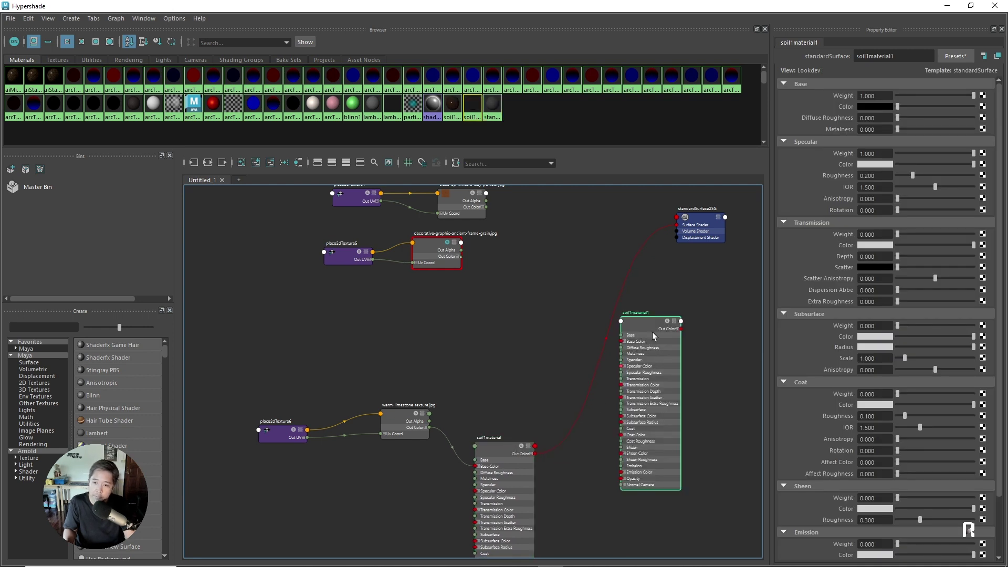
drag(636, 312, 523, 232)
alt+middle_drag(530, 242, 539, 386)
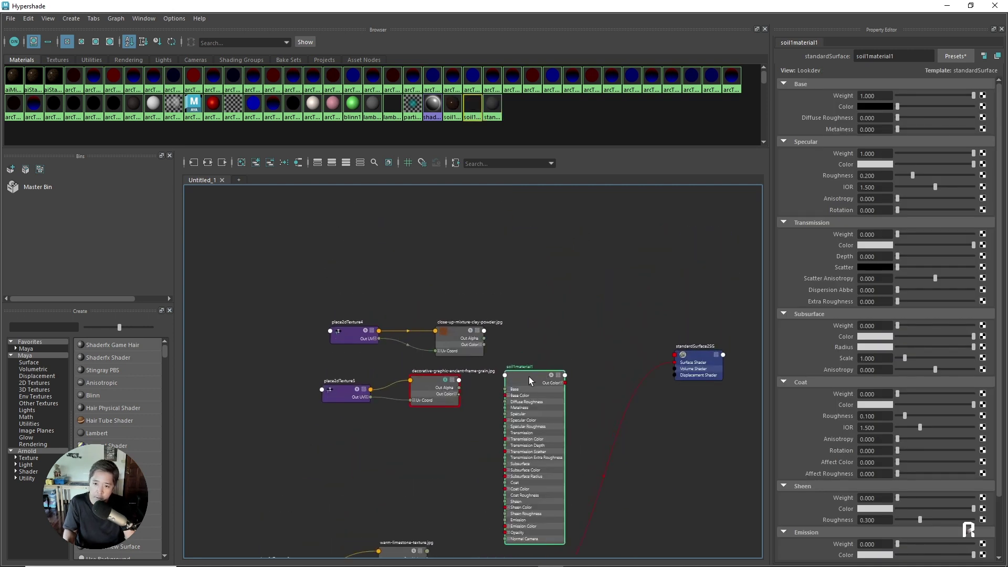
drag(528, 376, 525, 378)
click(870, 57)
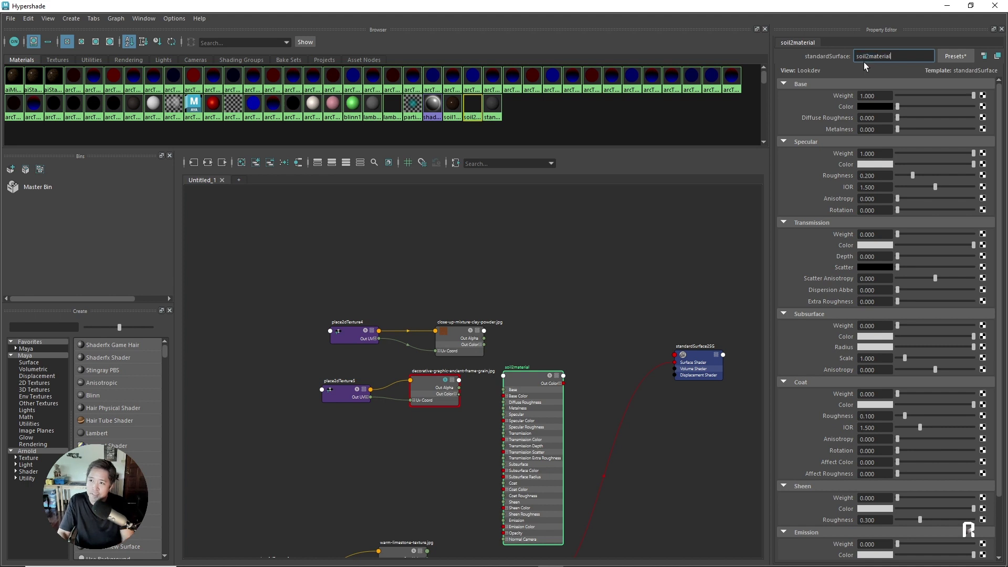
key(BackSpace)
key(Return)
drag(527, 380, 524, 395)
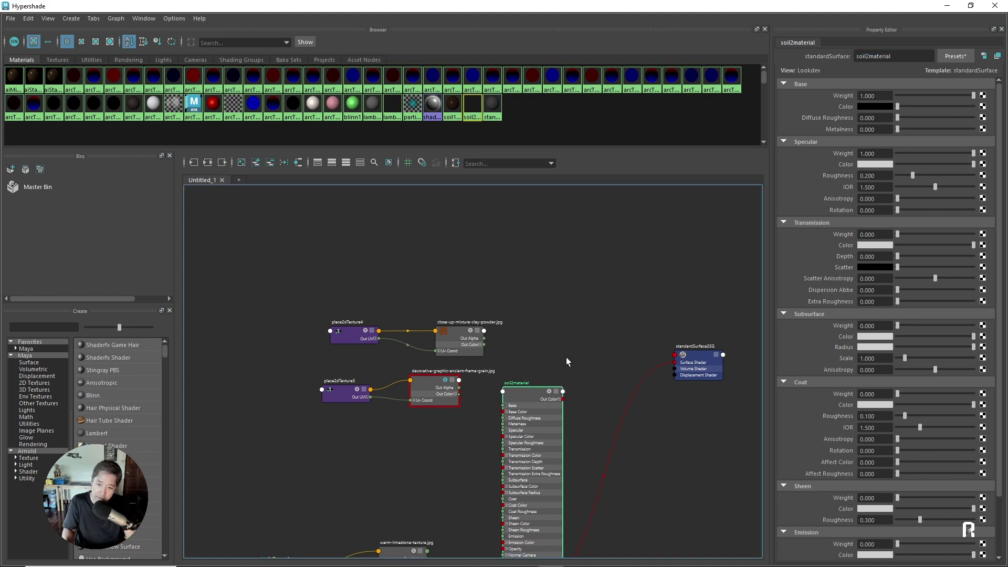
Duplicate soil2material and rename the copy soil3material.
key(ctrl+d)
drag(242, 292, 614, 224)
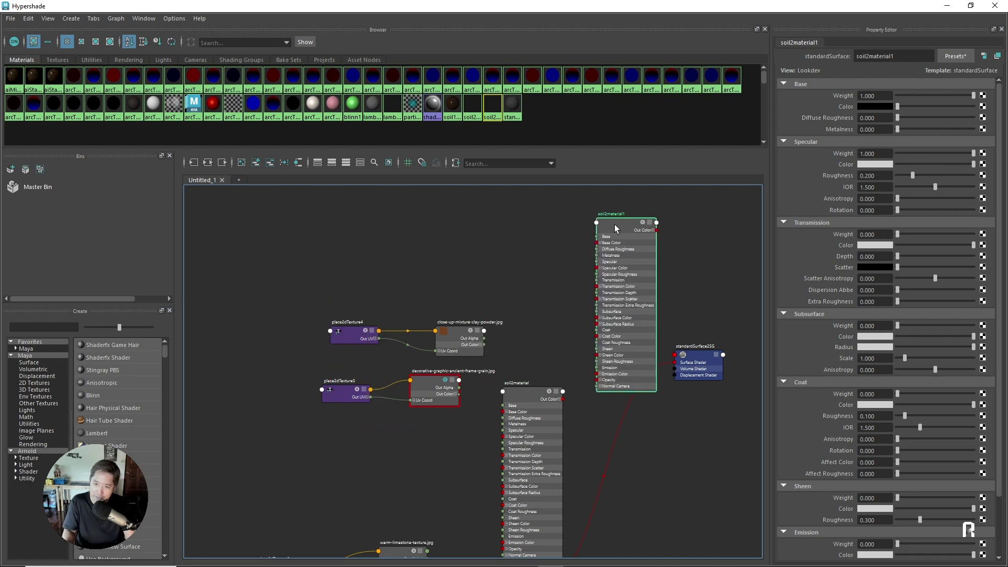
scroll(620, 226, up, 2)
alt+middle_drag(633, 230, 587, 295)
click(899, 57)
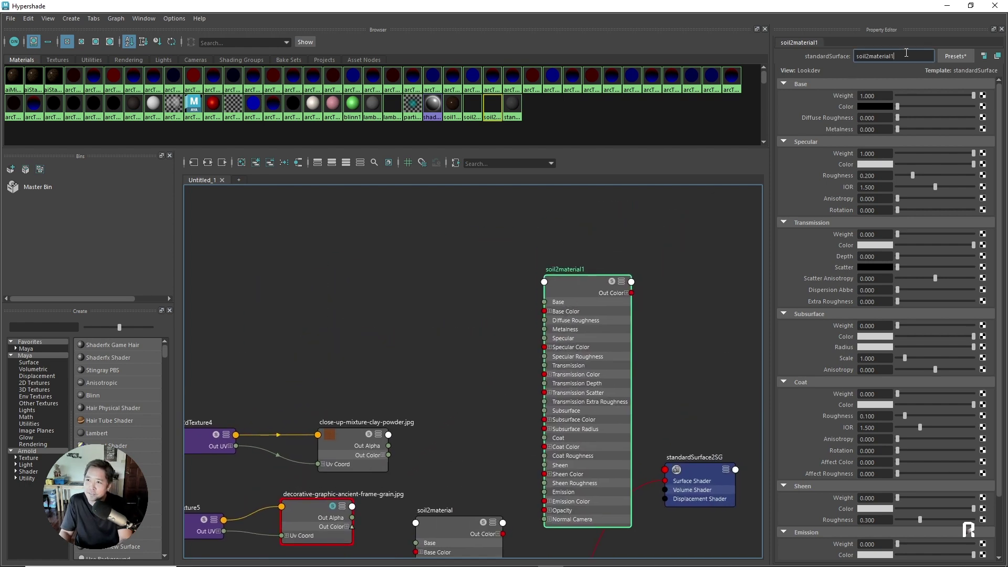
key(BackSpace)
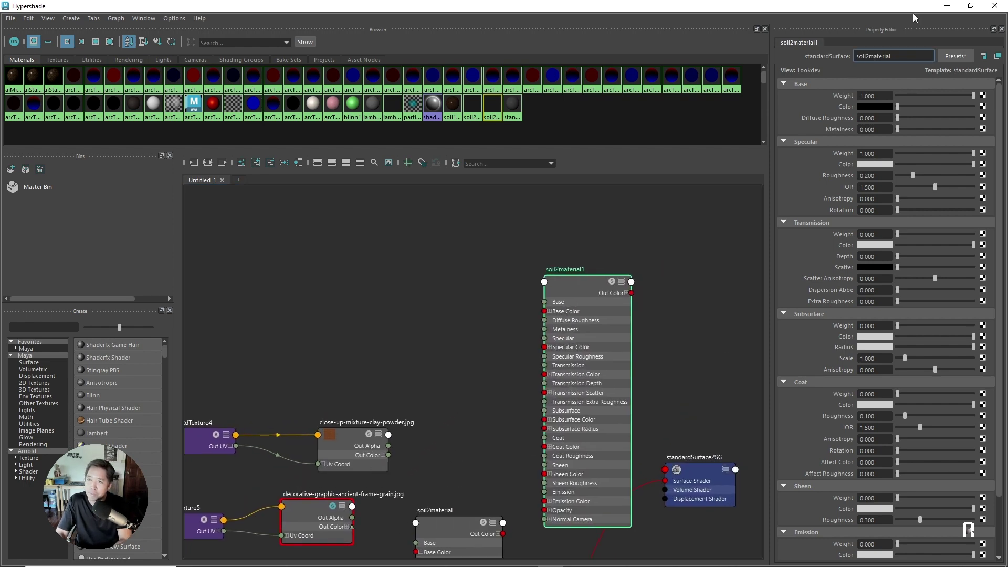
key(BackSpace)
text(3)
key(Return)
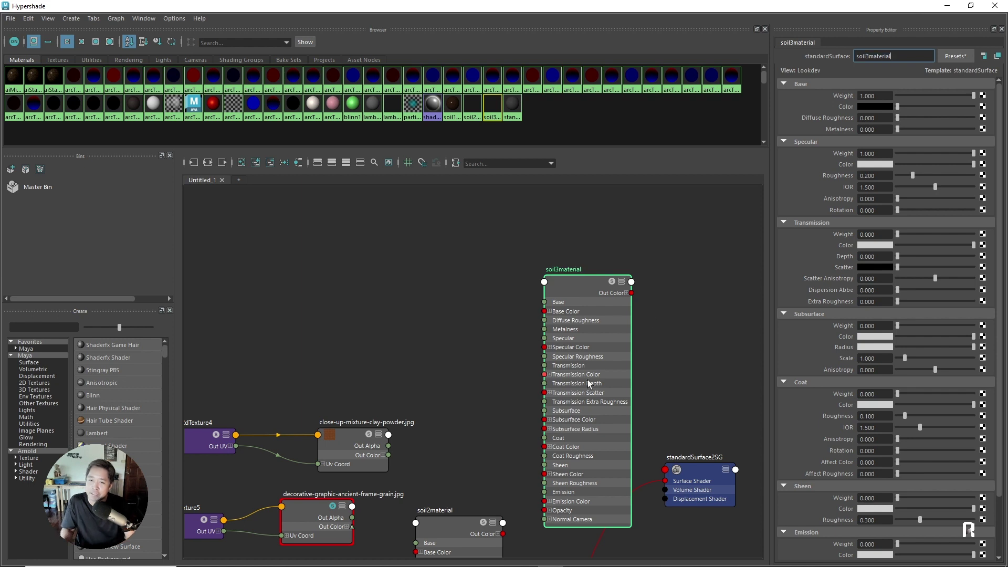
Wire clay-powder into soil3material and decorative grain into soil2material Base Color.
drag(371, 412, 407, 311)
mouse_move(391, 347)
mouse_down()
mouse_move(417, 288)
mouse_move(544, 312)
mouse_up()
alt+middle_drag(384, 509, 414, 397)
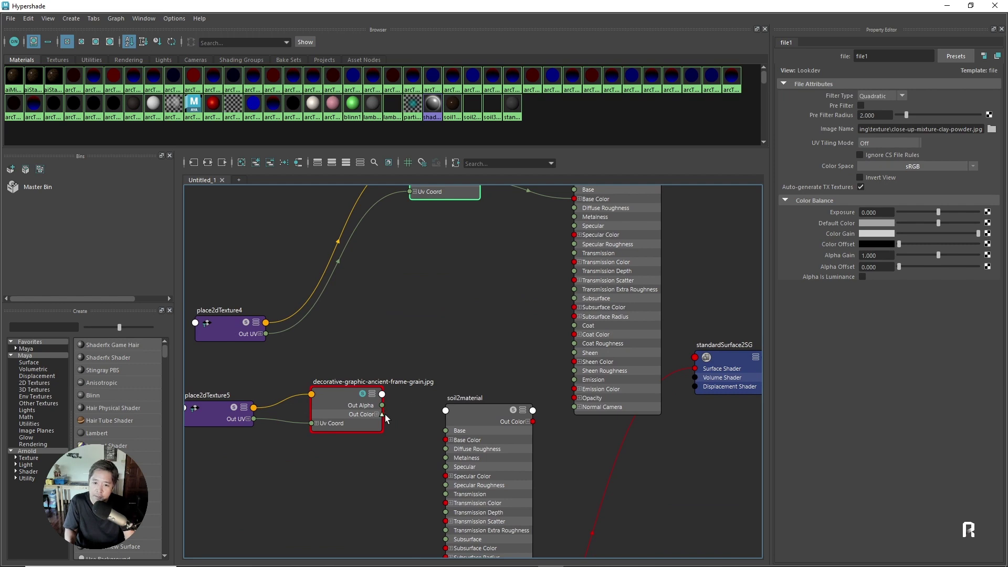
drag(419, 433, 446, 440)
scroll(452, 420, down, 2)
scroll(468, 401, down, 2)
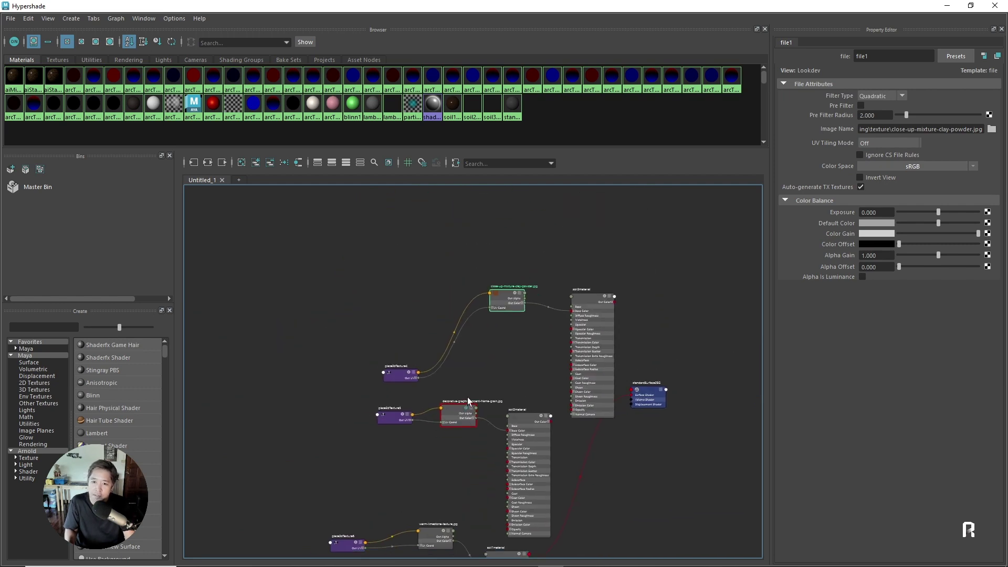
Move the decorative grain group left and the clay-powder group to the upper left.
drag(349, 395, 536, 493)
drag(524, 420, 357, 399)
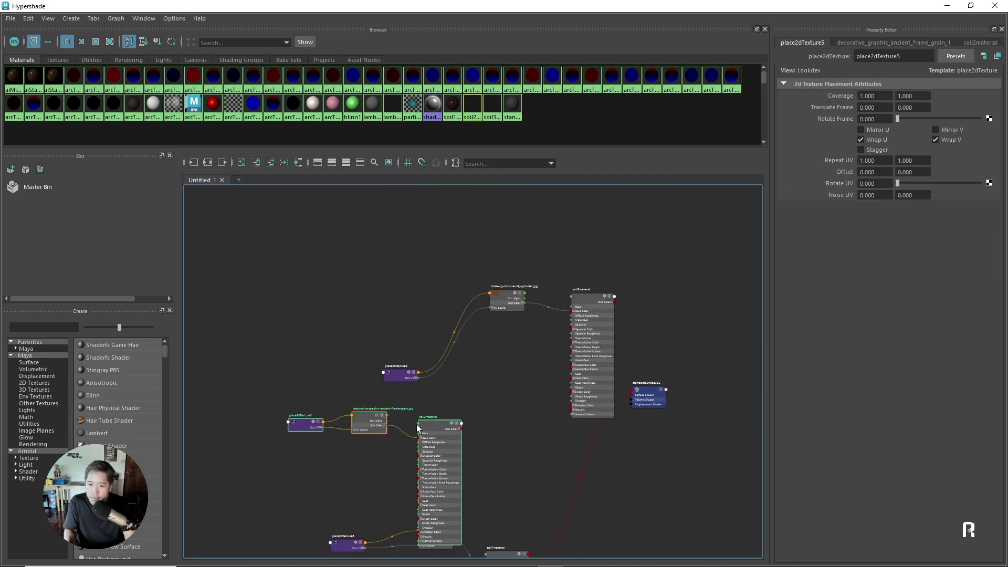
drag(345, 241, 627, 430)
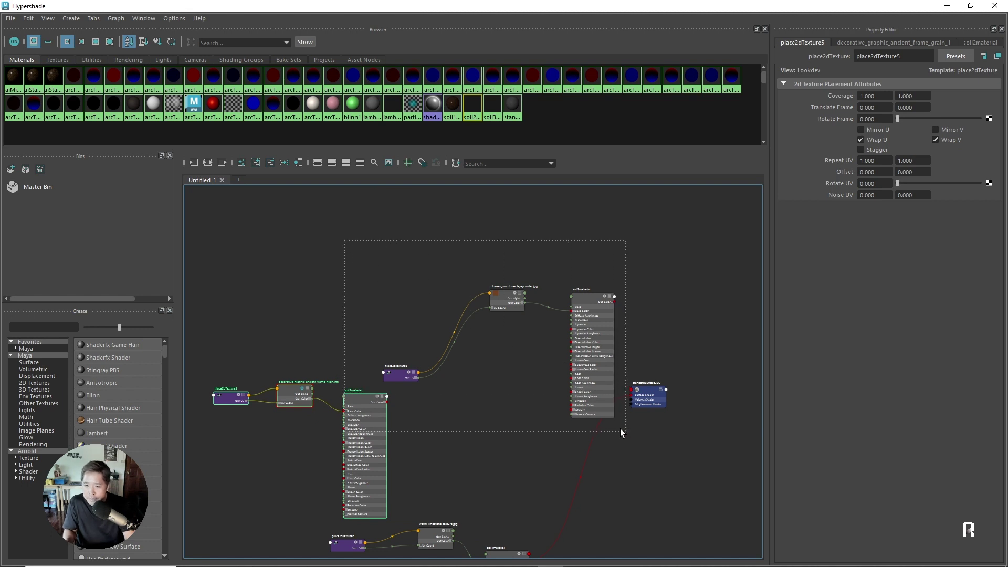
drag(591, 300, 516, 262)
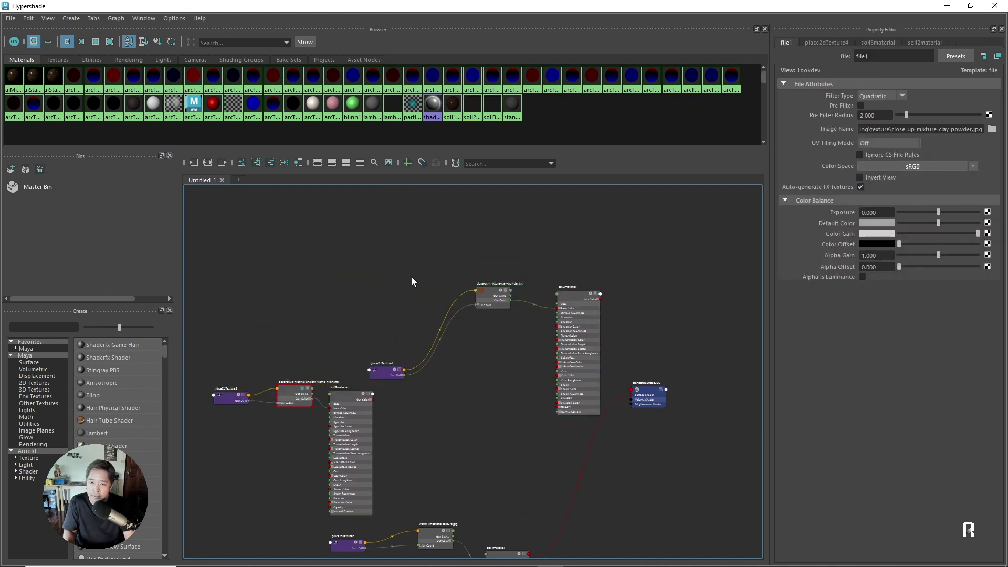
drag(389, 376, 439, 301)
drag(387, 270, 599, 400)
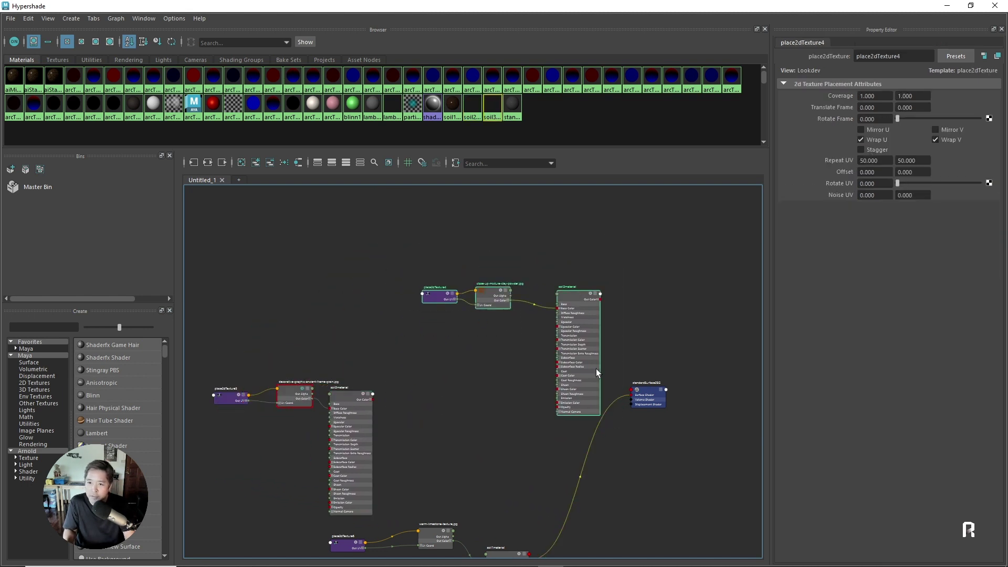
drag(579, 293, 348, 248)
Move the limestone texture group left and recentre the graph.
middle_drag(455, 456, 484, 295)
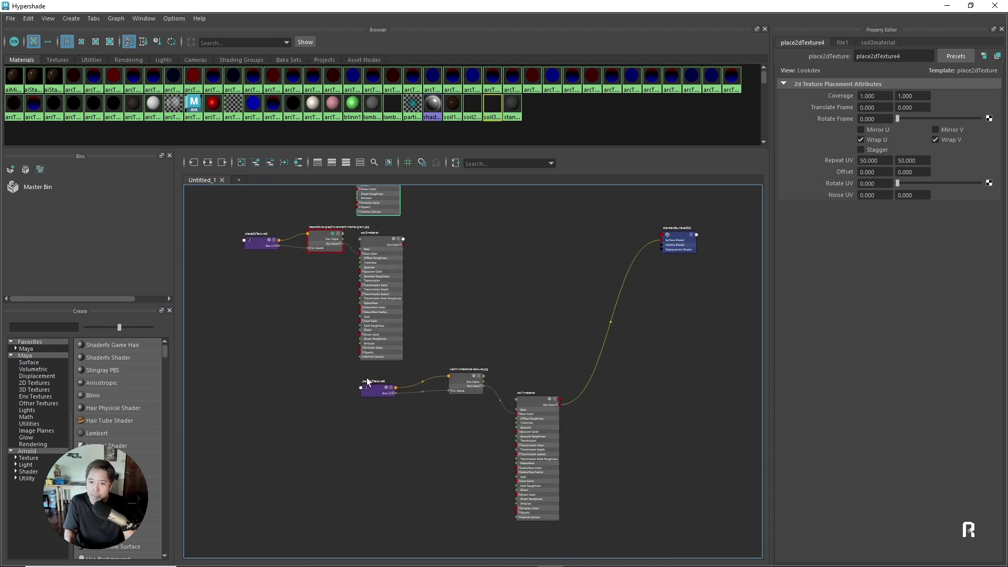
drag(342, 355, 530, 486)
mouse_move(533, 414)
mouse_down()
mouse_move(445, 442)
mouse_move(508, 407)
mouse_move(408, 418)
mouse_up()
middle_drag(439, 236, 442, 365)
scroll(443, 369, up, 3)
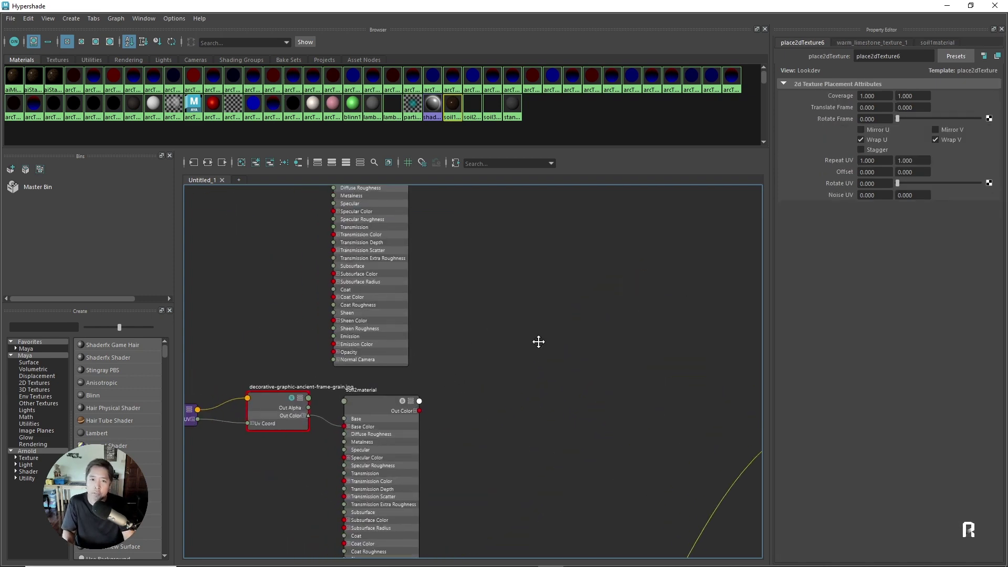
Create an aiMixShader node from a 'mix' search and arrange it beside soil3material.
drag(87, 303, 87, 232)
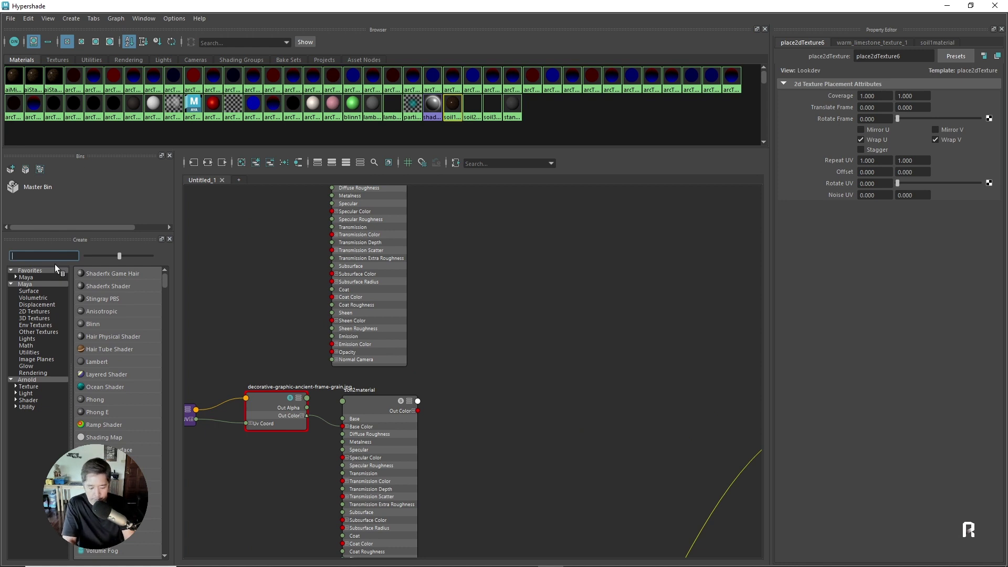
text(mix)
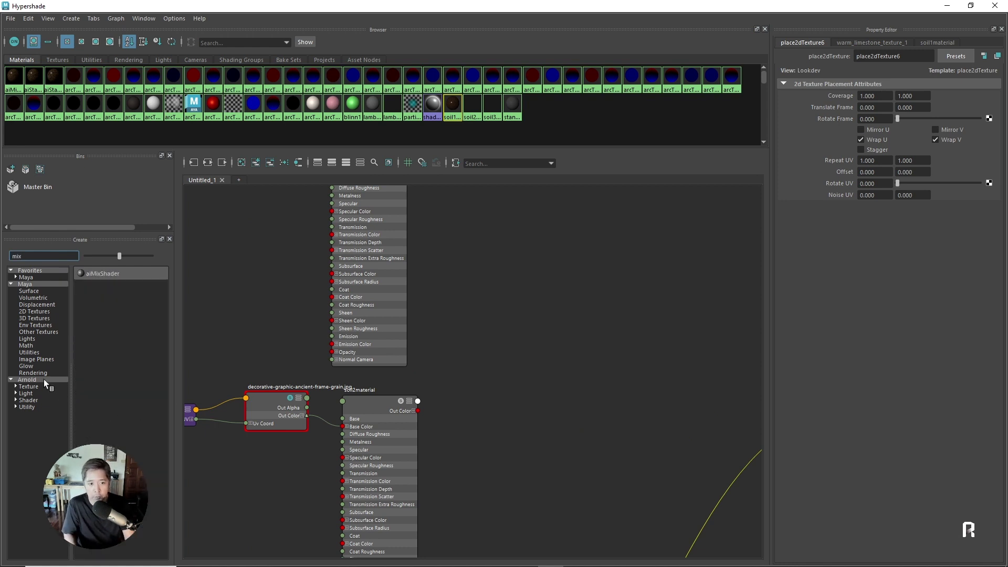
click(43, 379)
click(117, 275)
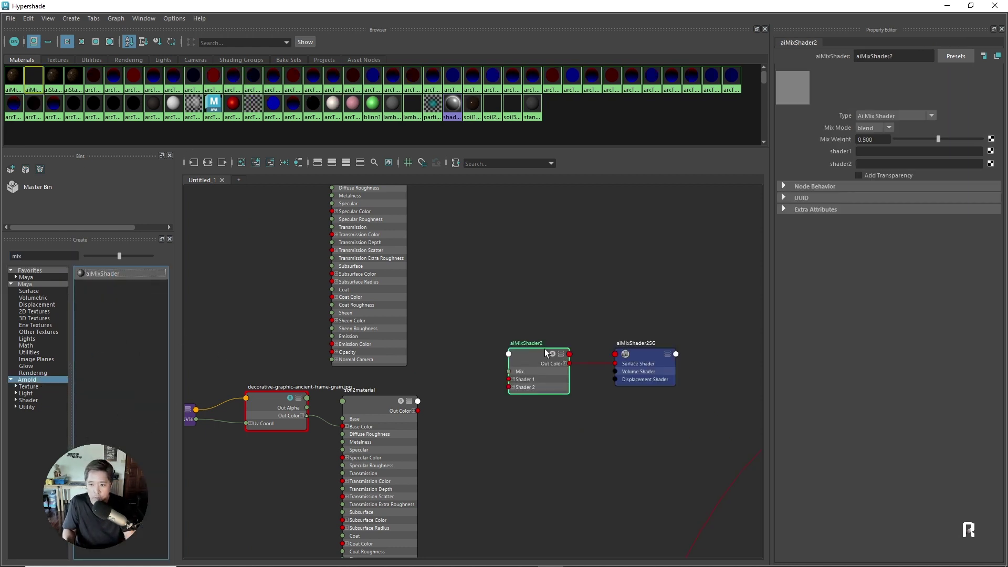
drag(551, 378, 517, 247)
alt+middle_drag(541, 286, 506, 345)
scroll(537, 382, up, 2)
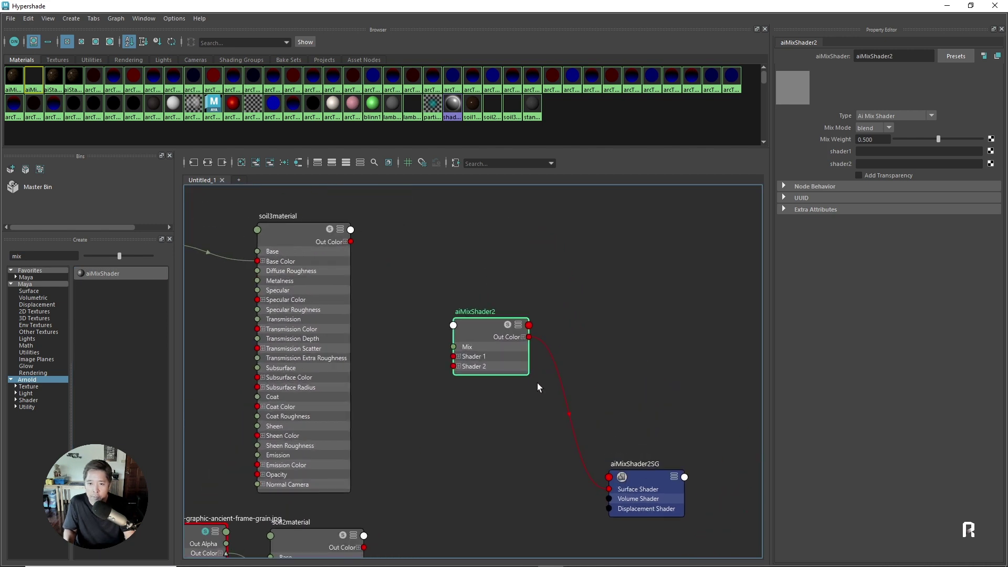
drag(662, 478, 744, 369)
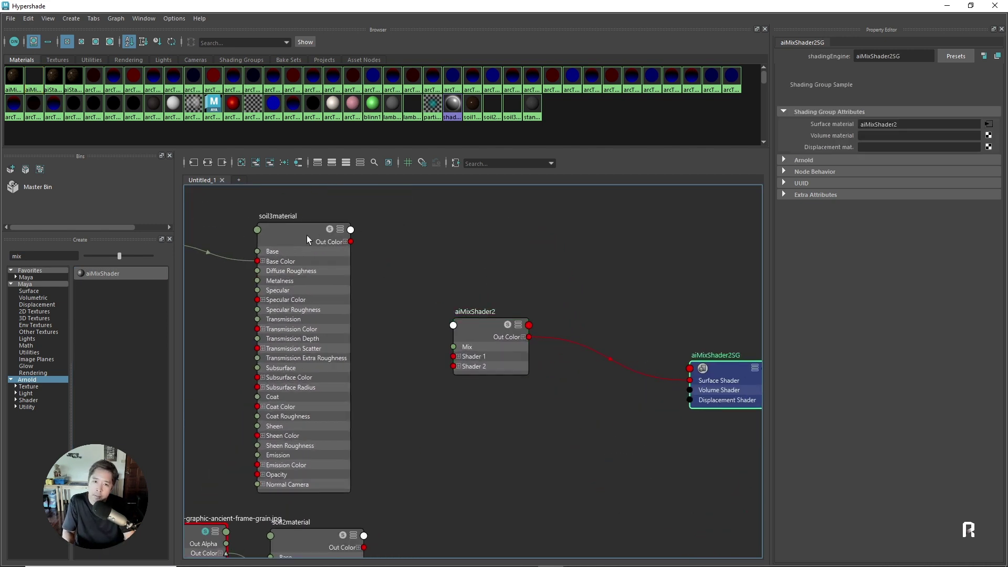
mouse_move(306, 235)
mouse_down()
mouse_move(334, 231)
mouse_move(410, 272)
mouse_move(453, 355)
mouse_up()
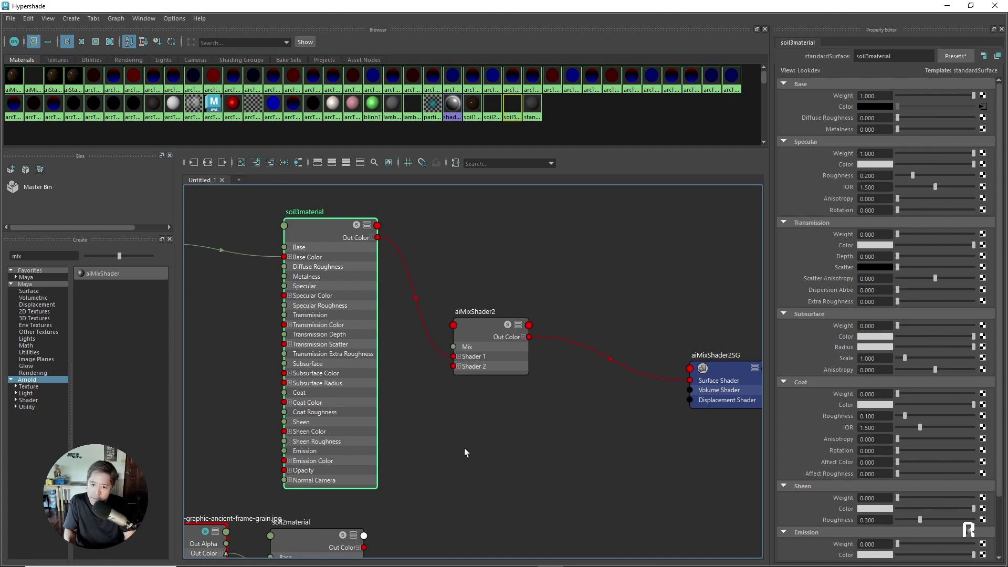
Wire soil3material into Shader 1 and soil2material into Shader 2 of the mix shader.
alt+middle_drag(408, 528, 408, 423)
mouse_move(318, 434)
mouse_down()
mouse_move(339, 421)
mouse_move(435, 264)
mouse_move(462, 261)
mouse_up()
scroll(471, 283, down, 3)
scroll(490, 344, up, 3)
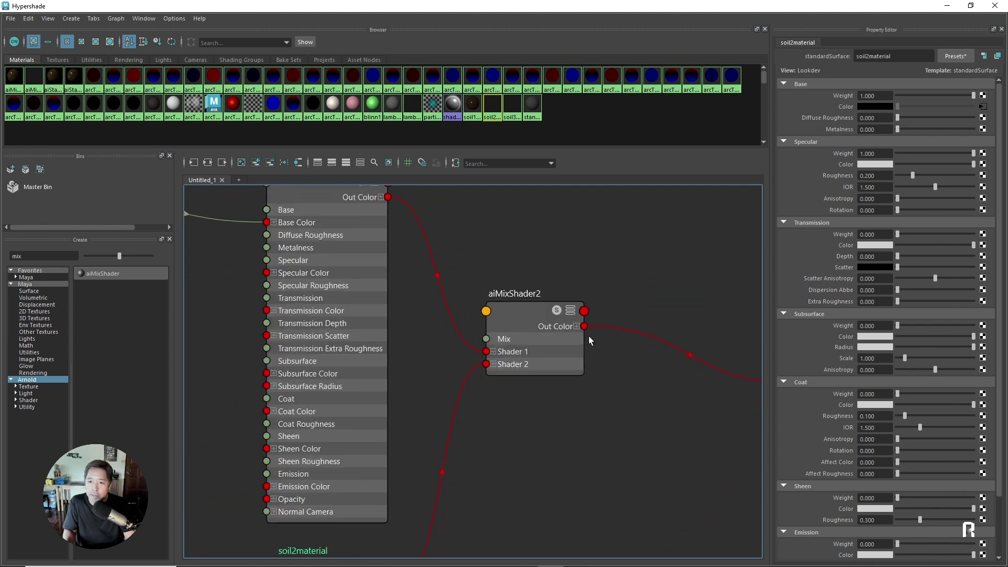
scroll(515, 383, up, 2)
scroll(540, 420, up, 2)
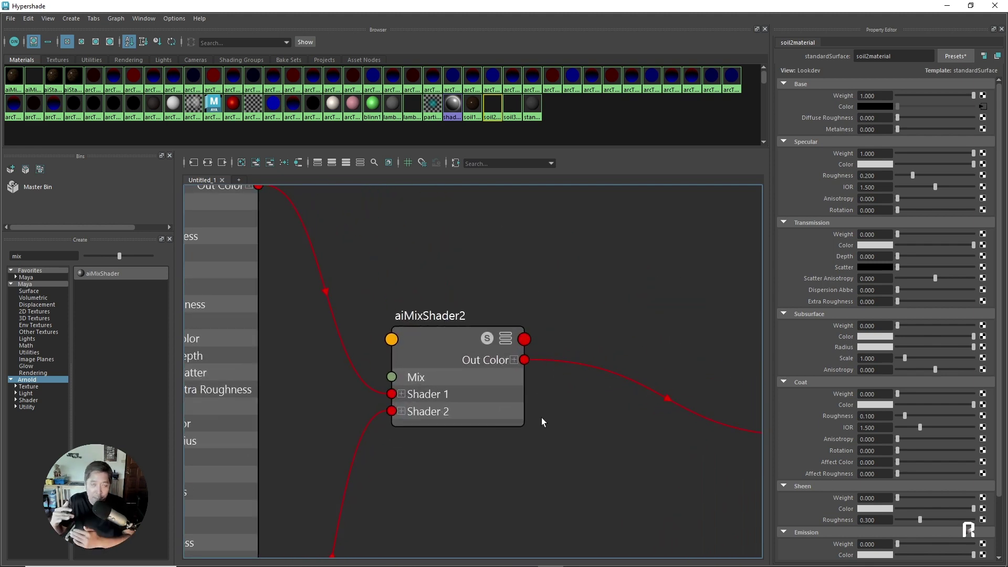
Set the aiMixShader2 Mix Weight to 1.000.
click(473, 345)
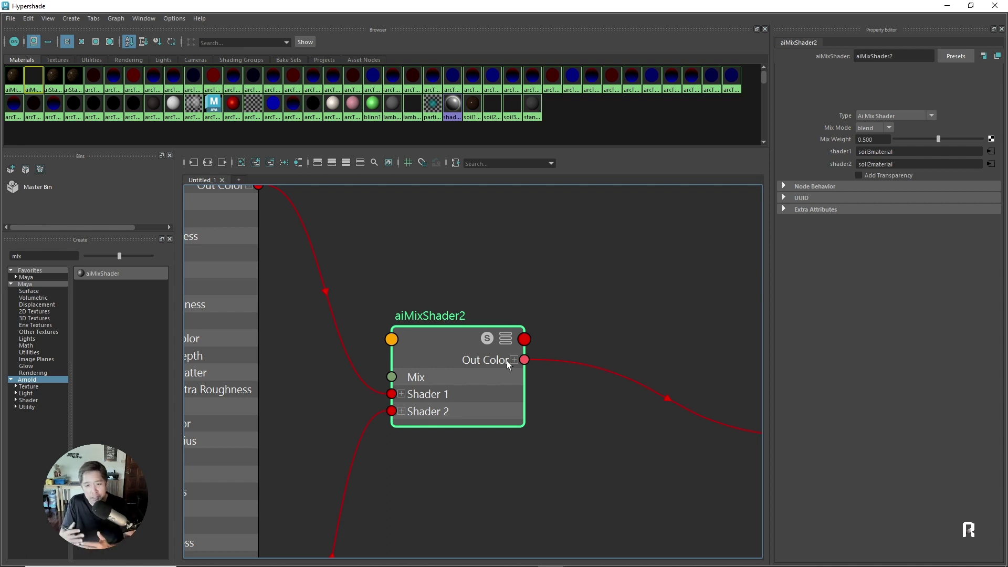
scroll(548, 372, down, 3)
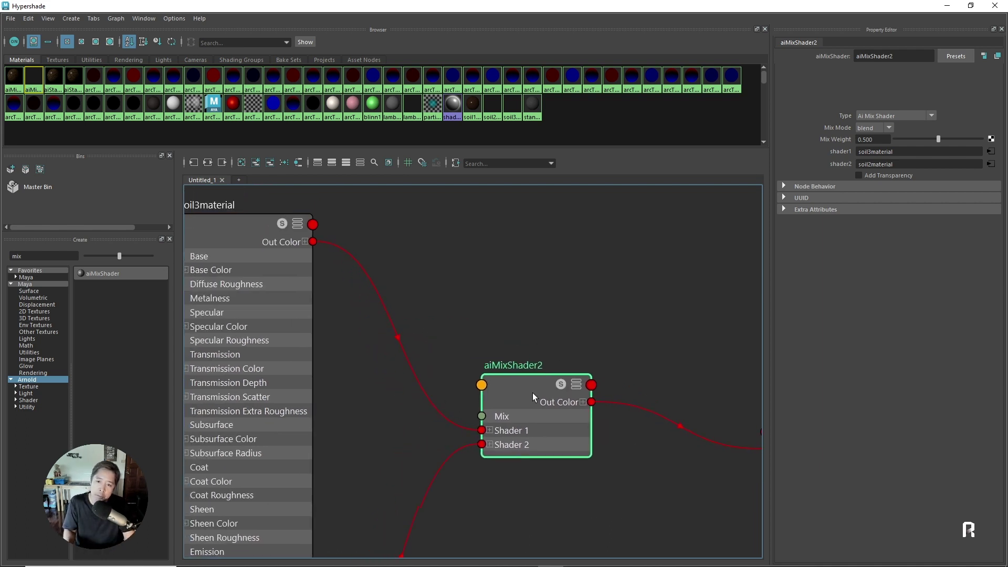
scroll(536, 378, down, 2)
scroll(499, 388, up, 2)
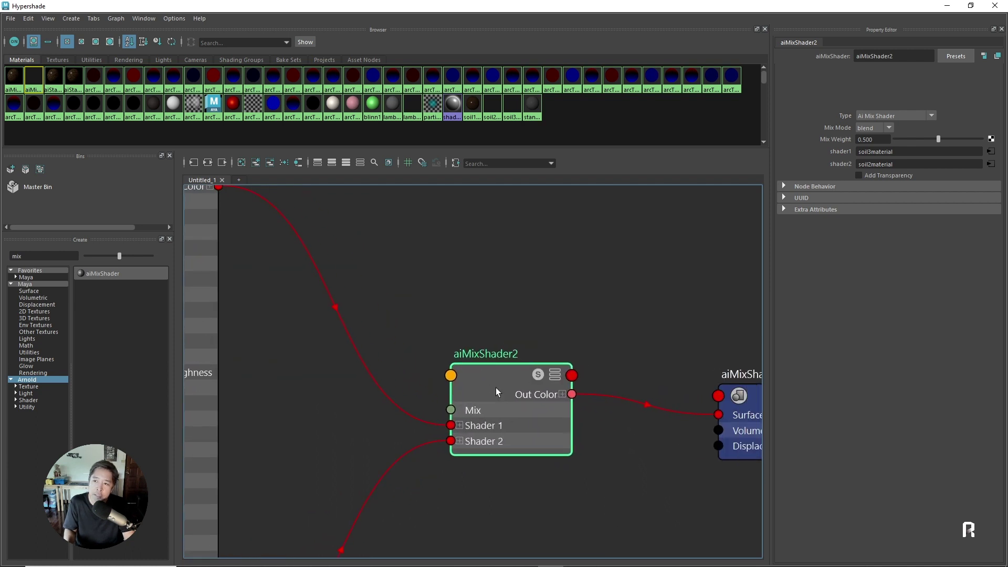
click(852, 139)
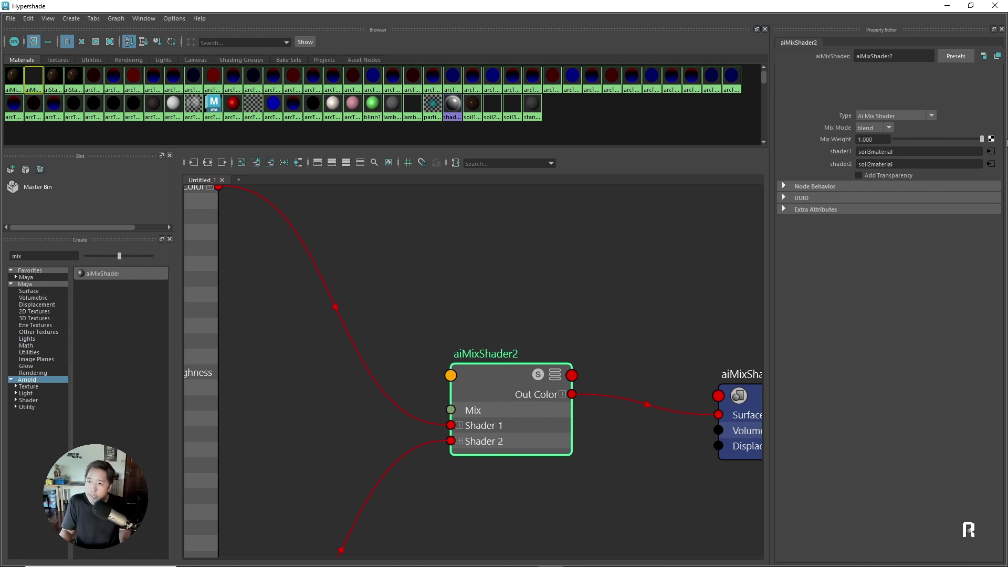
click(496, 284)
alt+middle_drag(490, 279, 484, 302)
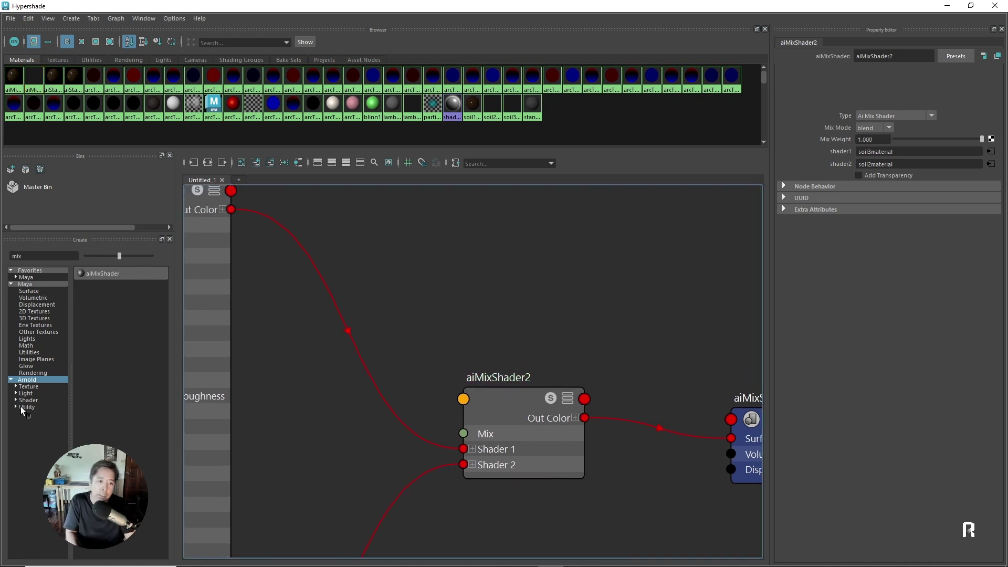
Create an aiNoise2 texture node next to the mix shader.
click(31, 387)
double_click(17, 255)
key(BackSpace)
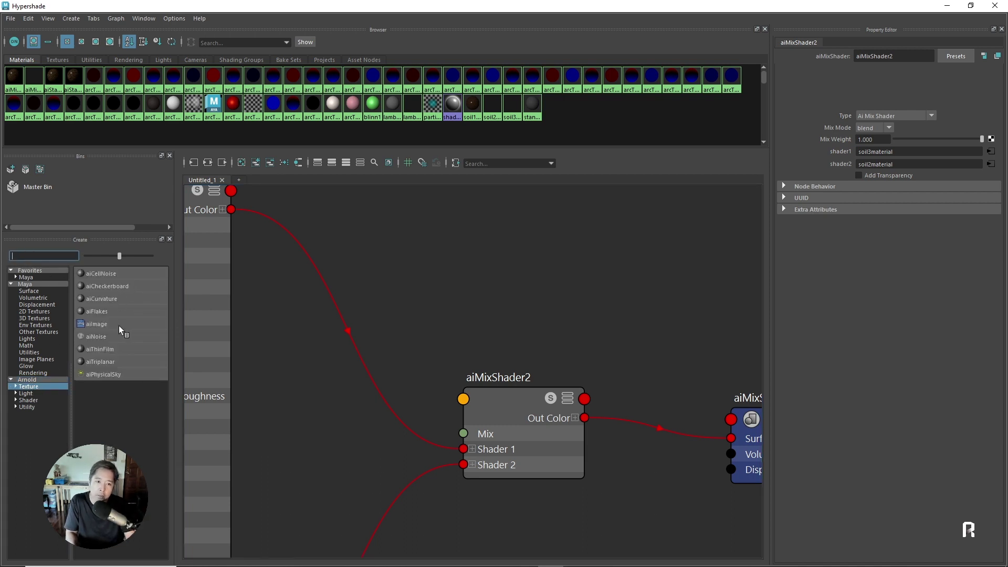
click(108, 336)
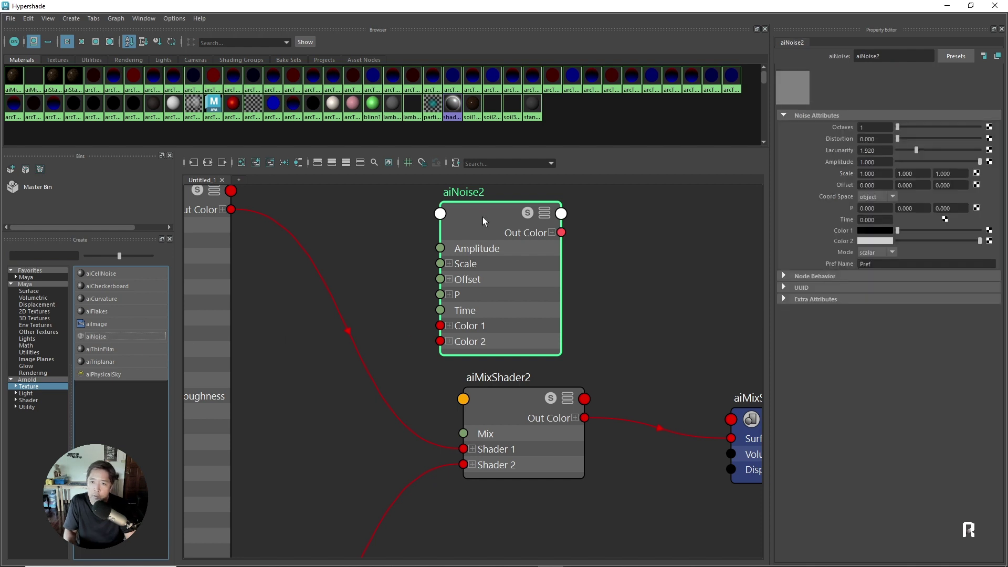
drag(534, 239, 462, 433)
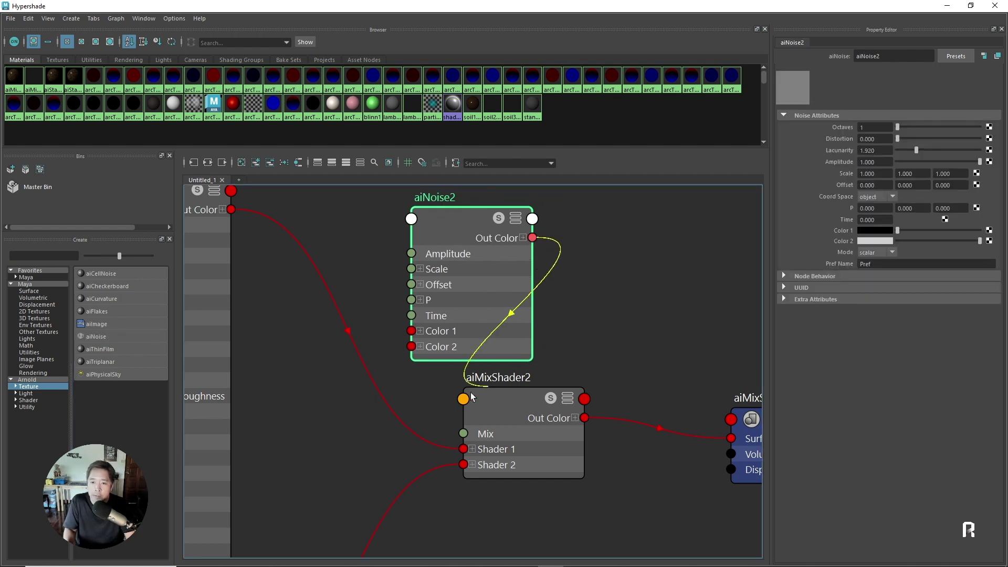
drag(498, 403, 541, 404)
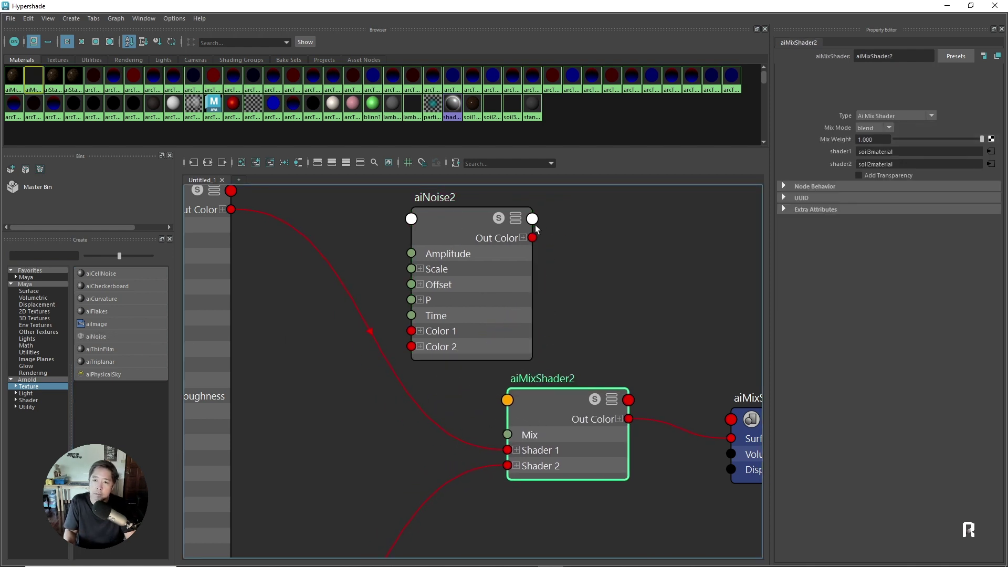
drag(519, 238, 468, 226)
Connect aiNoise2's Out Color R to aiMixShader2's Mix input and move the noise node higher.
drag(509, 303, 527, 309)
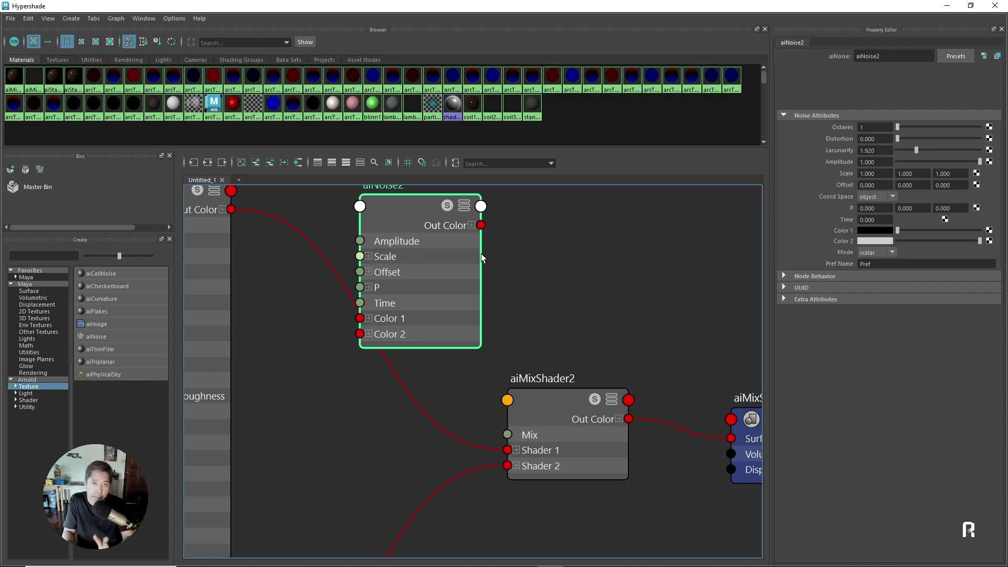
click(471, 225)
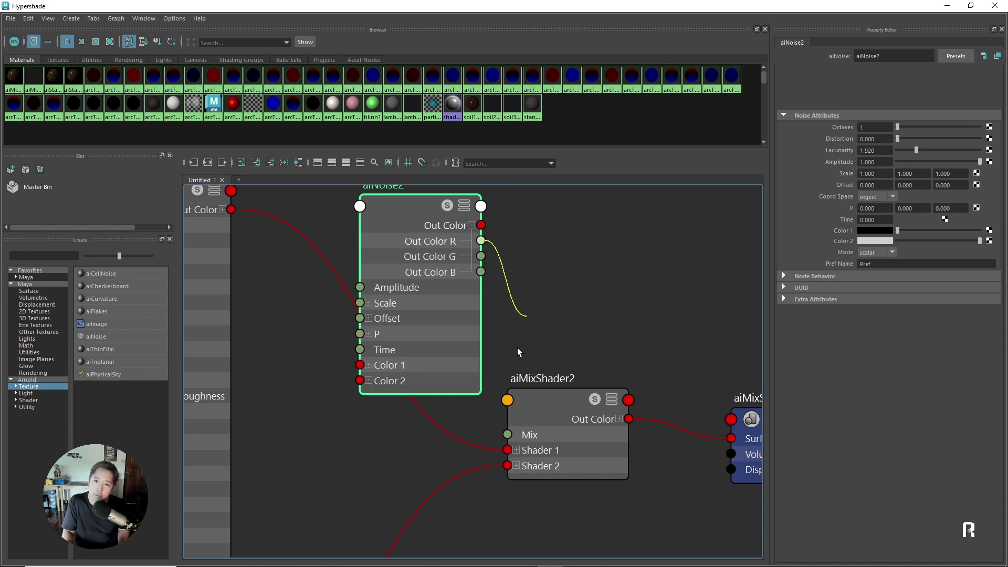
drag(517, 347, 507, 435)
drag(544, 401, 564, 403)
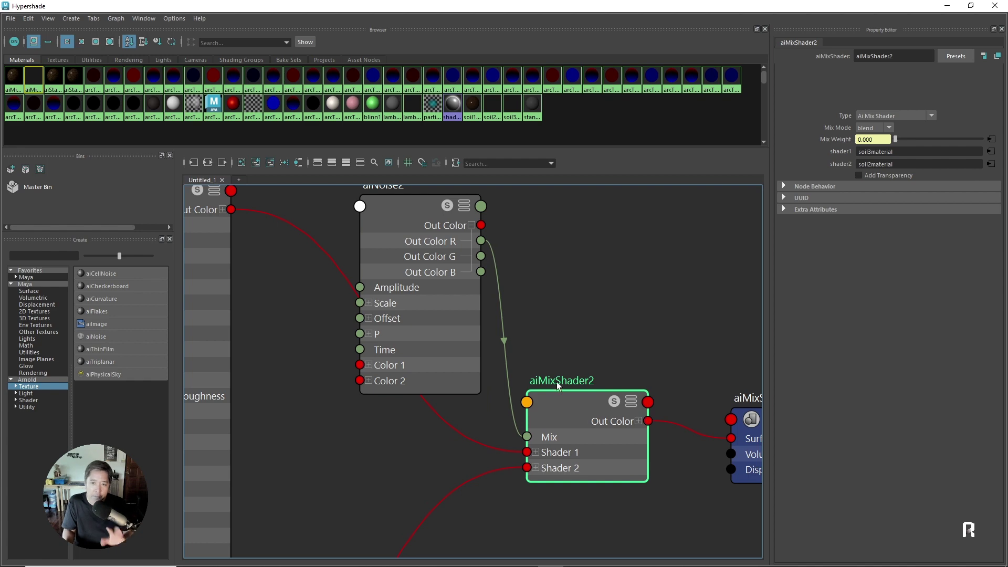
click(420, 210)
scroll(524, 267, down, 2)
drag(438, 386, 433, 267)
scroll(461, 367, up, 2)
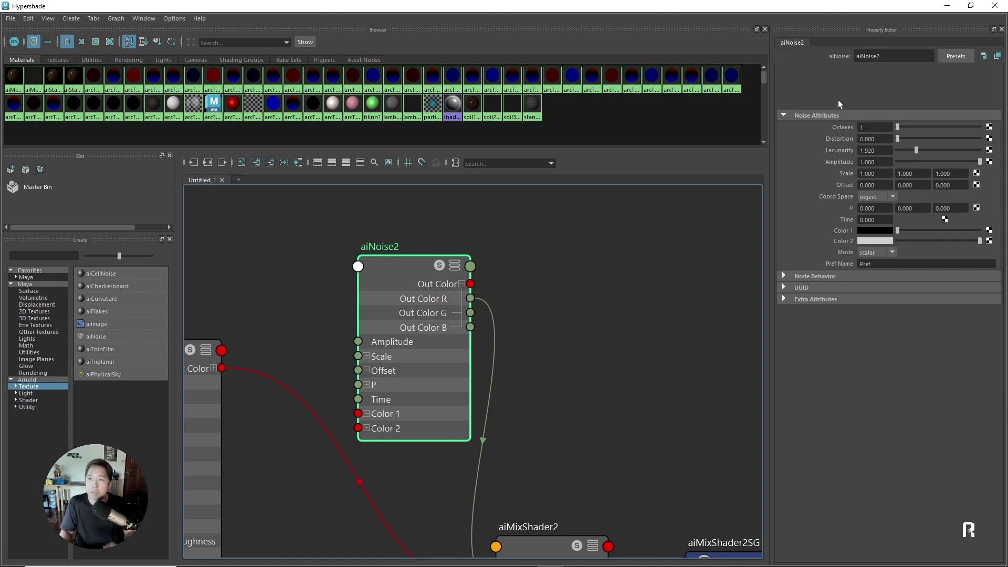
Rename the aiNoise2 node to 'alphamask' using its Property Editor name field.
double_click(878, 57)
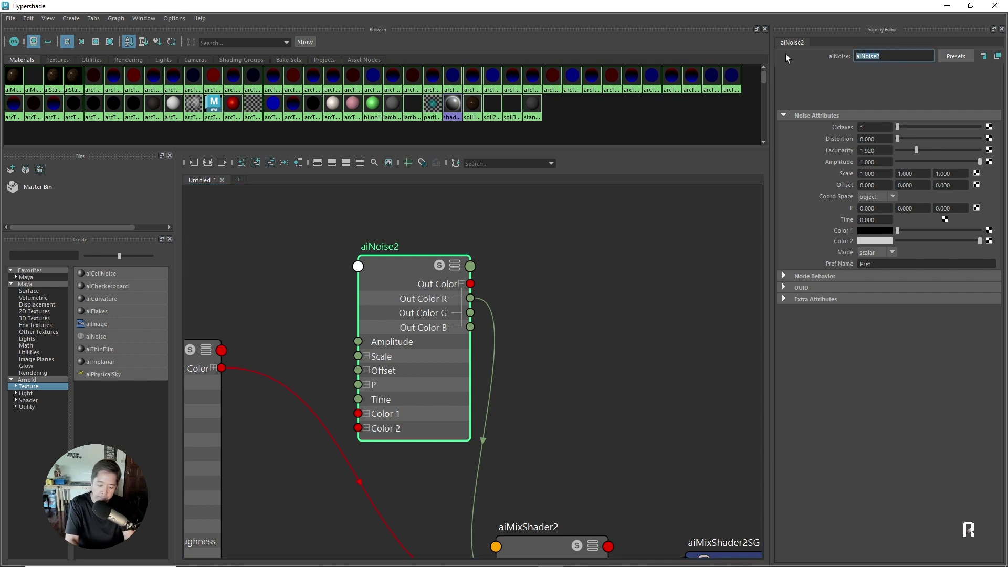
text(alp)
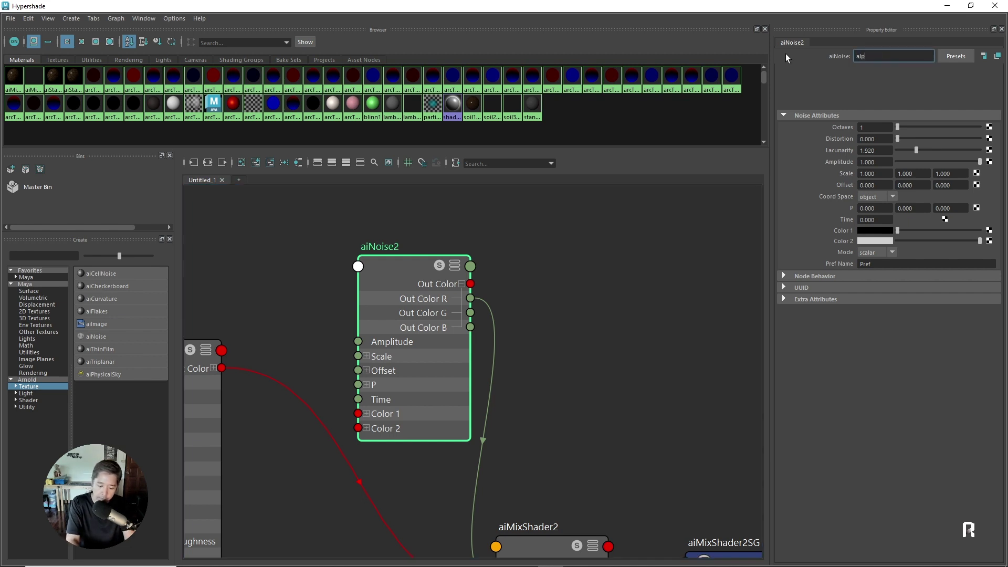
text(hamask)
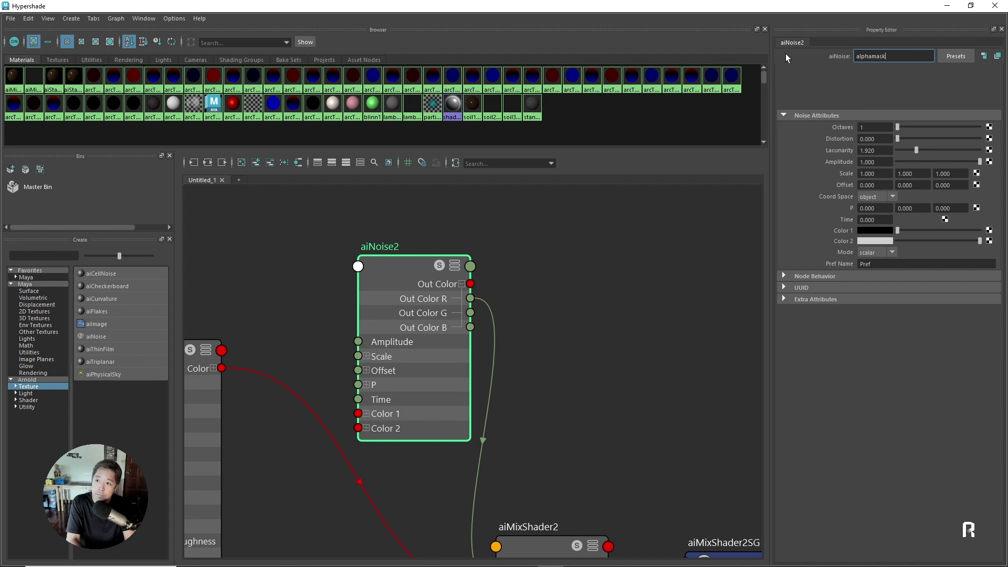
key(Return)
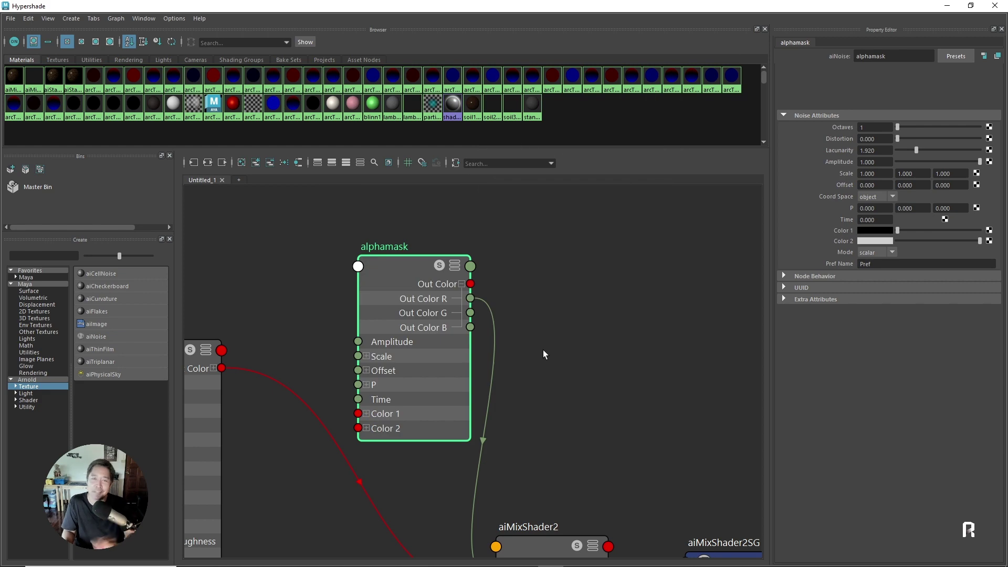
drag(395, 279, 396, 283)
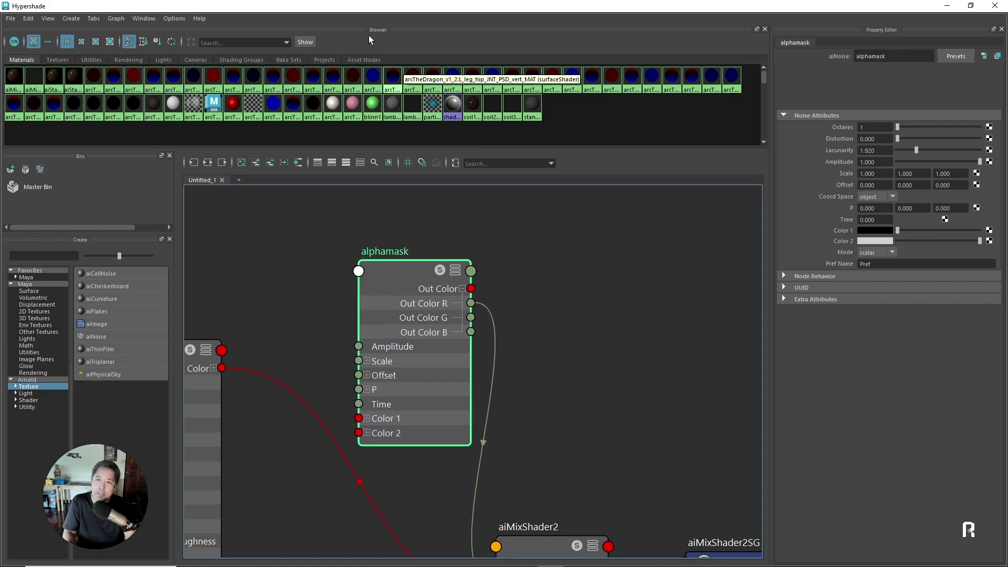
Shrink the Hypershade beside the viewport and orbit to see the whole terrain plane.
drag(333, 6, 391, 59)
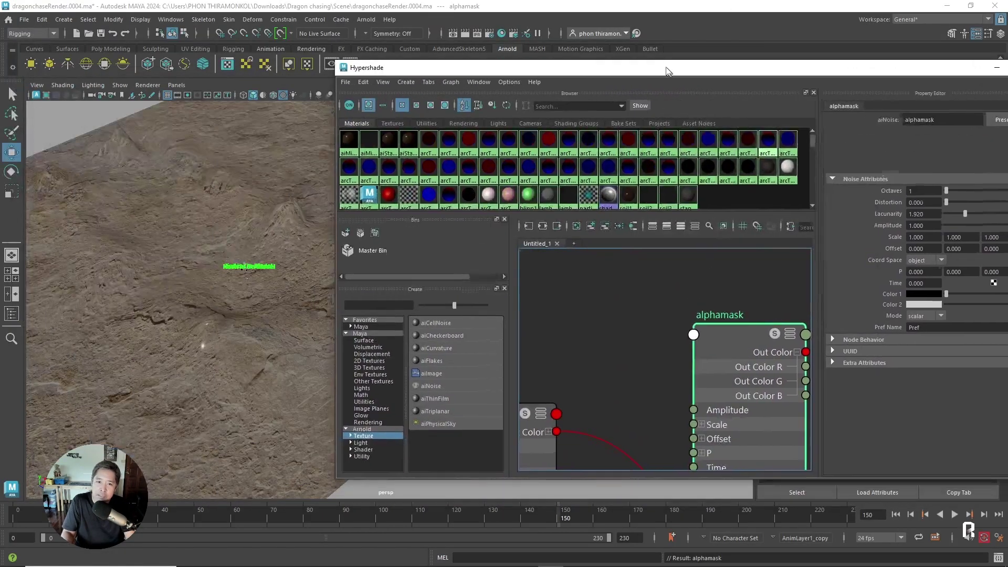
alt+drag(159, 309, 126, 321)
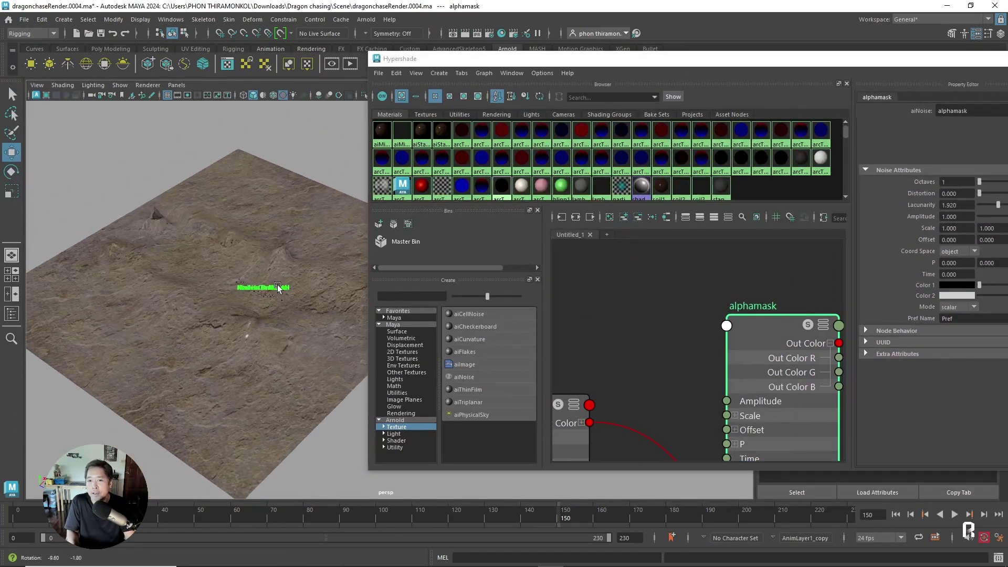
drag(653, 65, 730, 85)
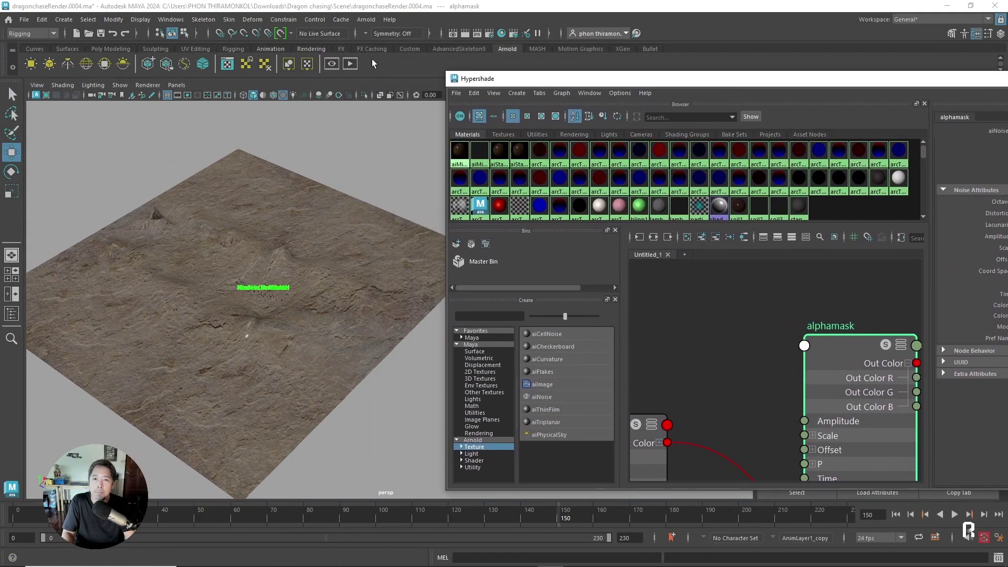
click(366, 19)
click(380, 39)
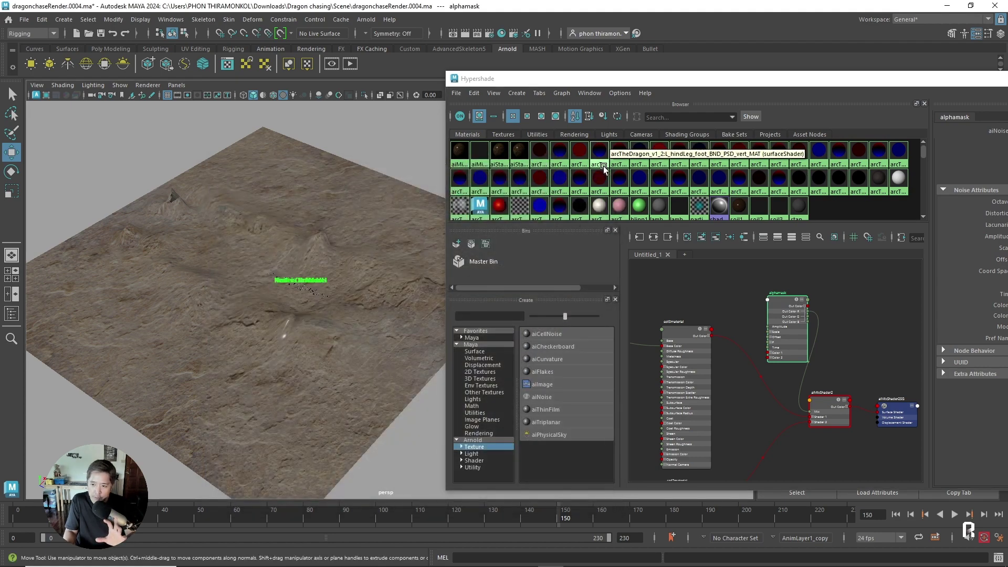
scroll(777, 376, up, 2)
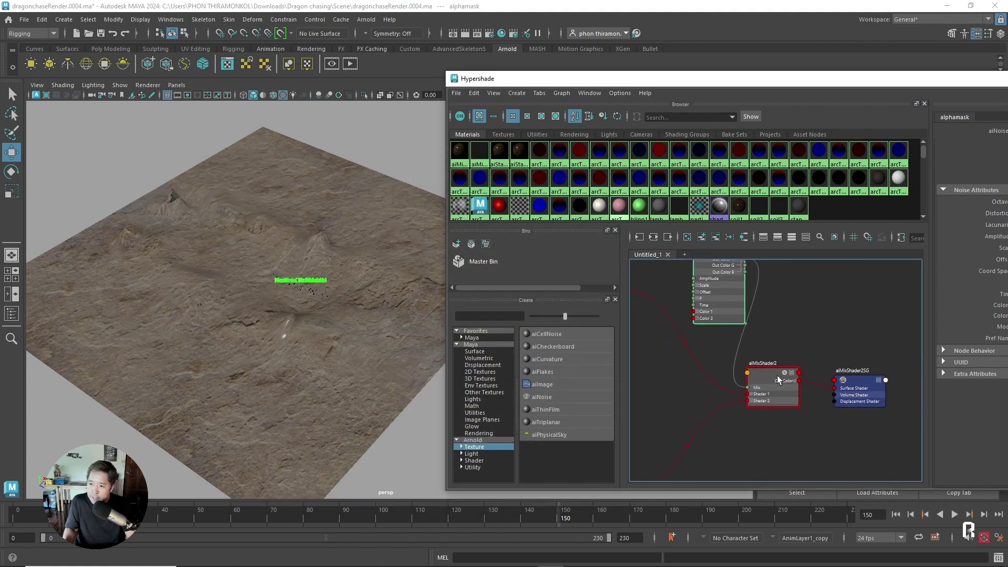
Assign aiMixShader2 to the selected terrain plane with Assign Material To Viewport Selection.
click(784, 362)
scroll(782, 362, up, 2)
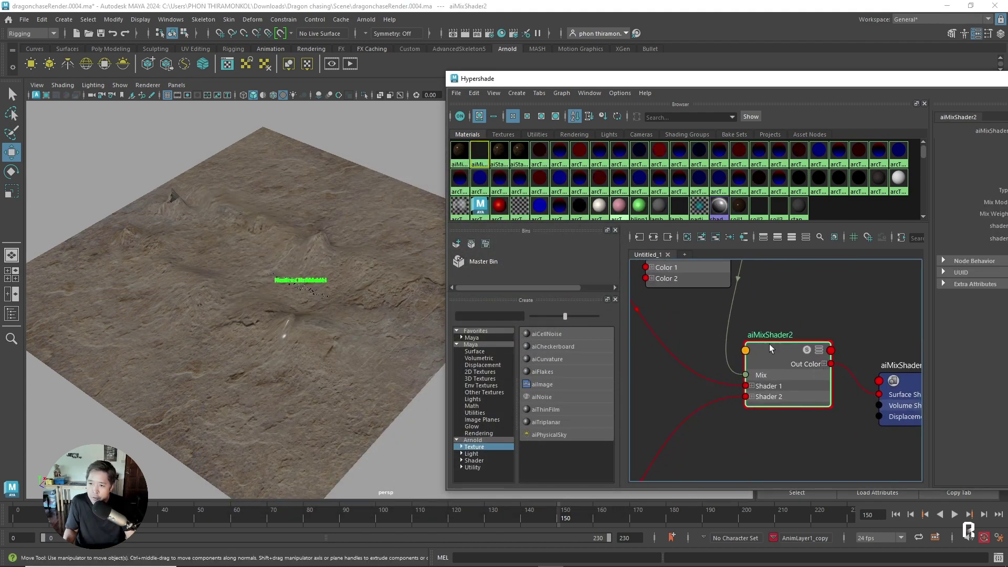
click(367, 357)
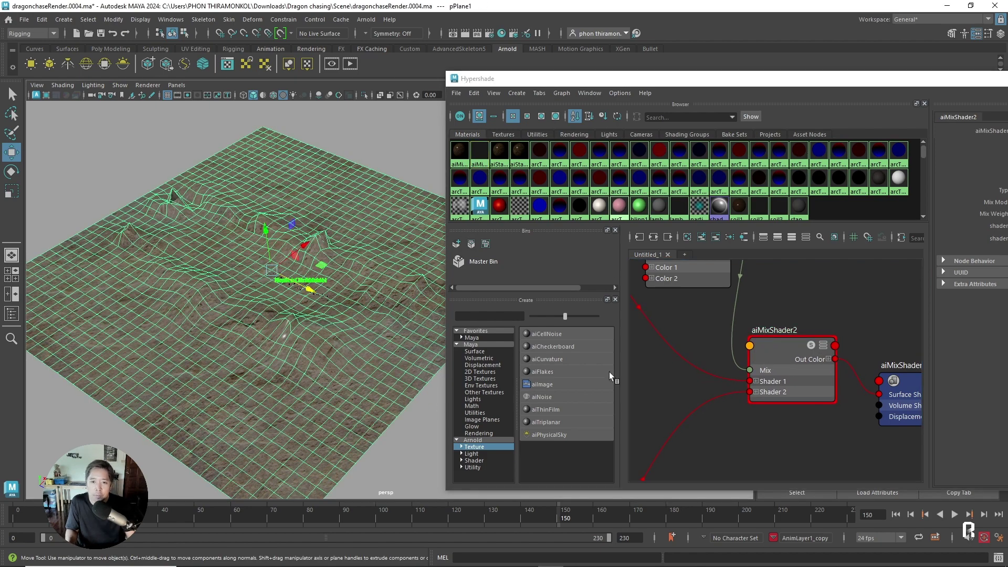
right_click(791, 346)
right_drag(791, 344, 783, 317)
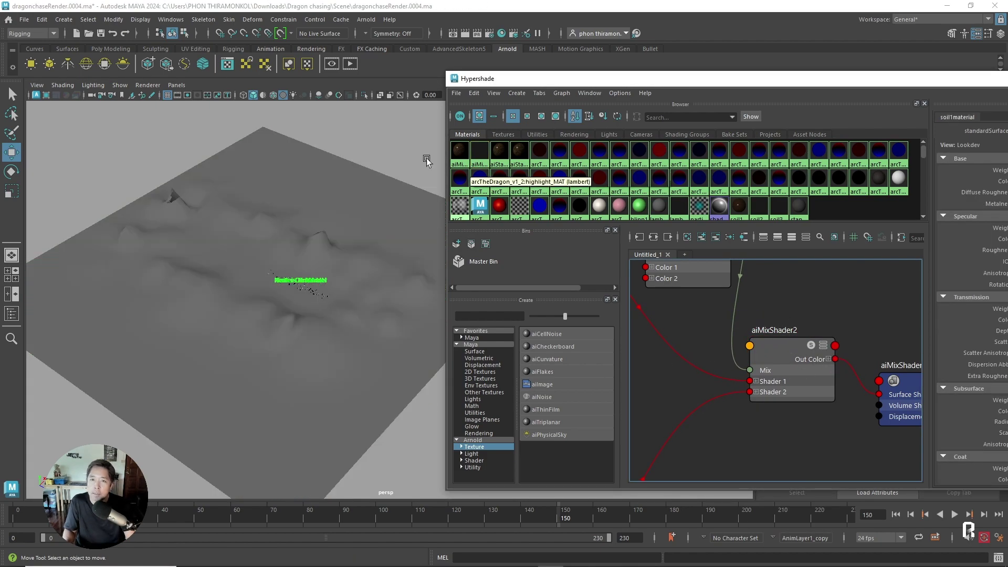
click(365, 20)
click(374, 38)
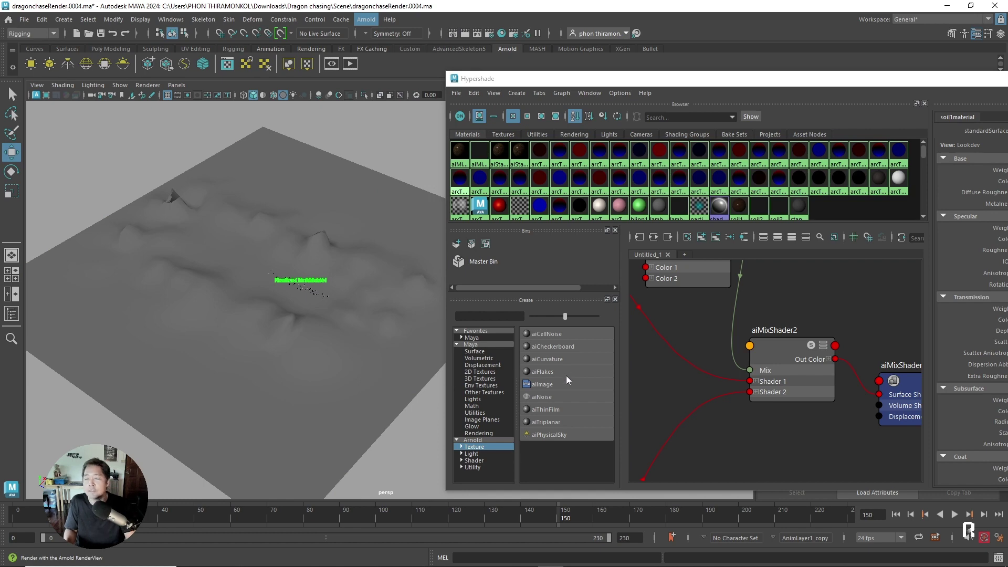
Reposition the RenderView and check the Arnold Renderer sampling in Render Settings.
drag(369, 165, 296, 122)
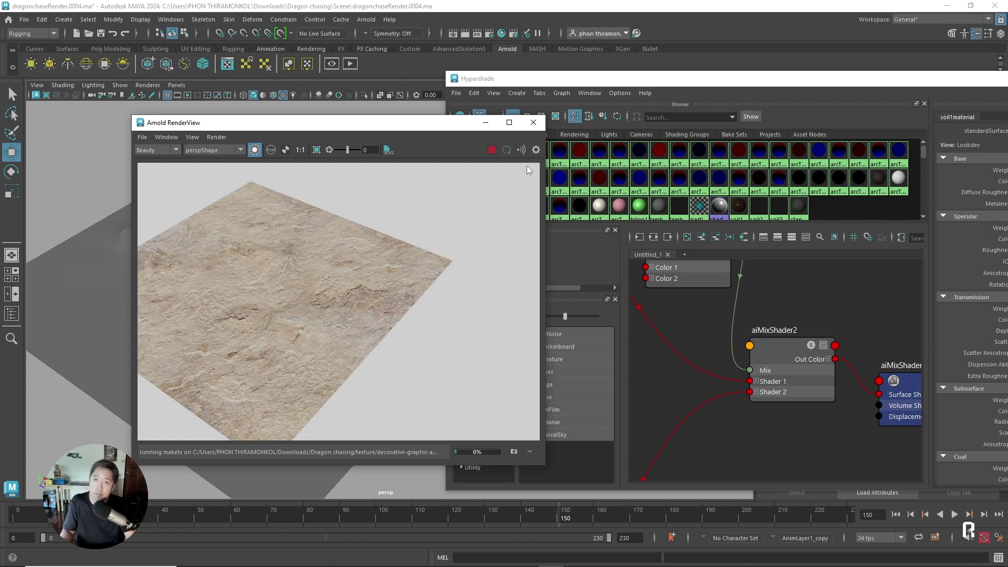
click(489, 33)
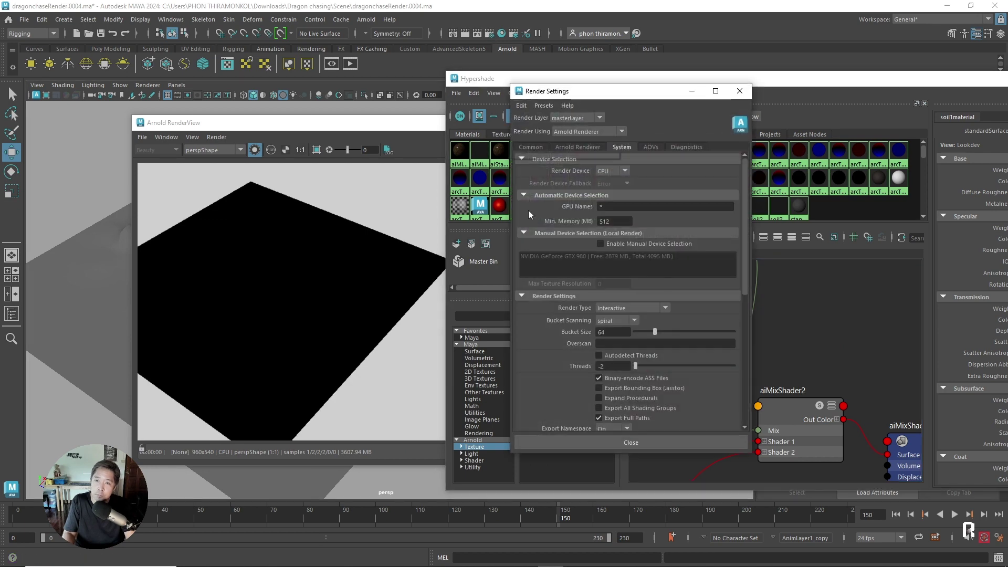
click(577, 147)
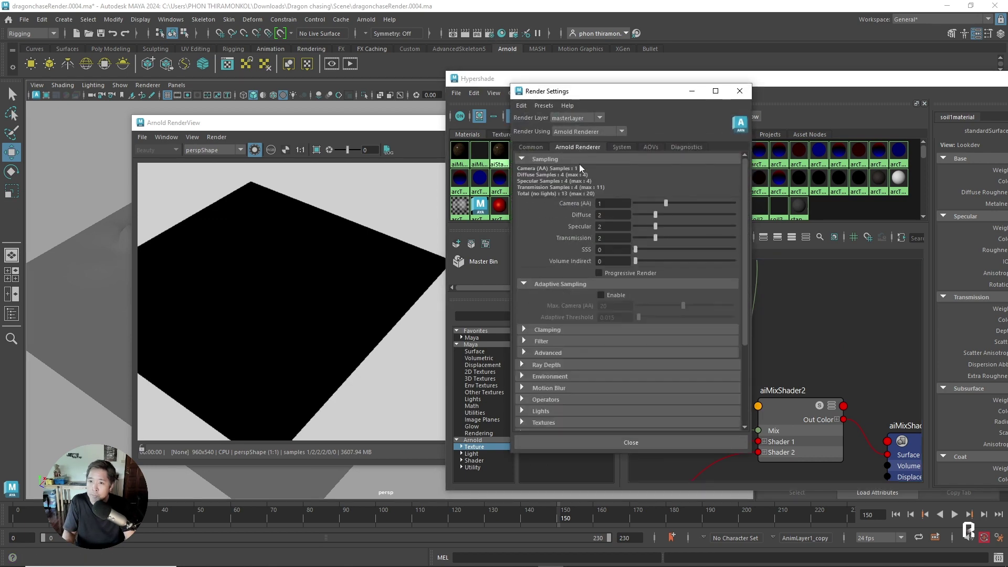
click(631, 442)
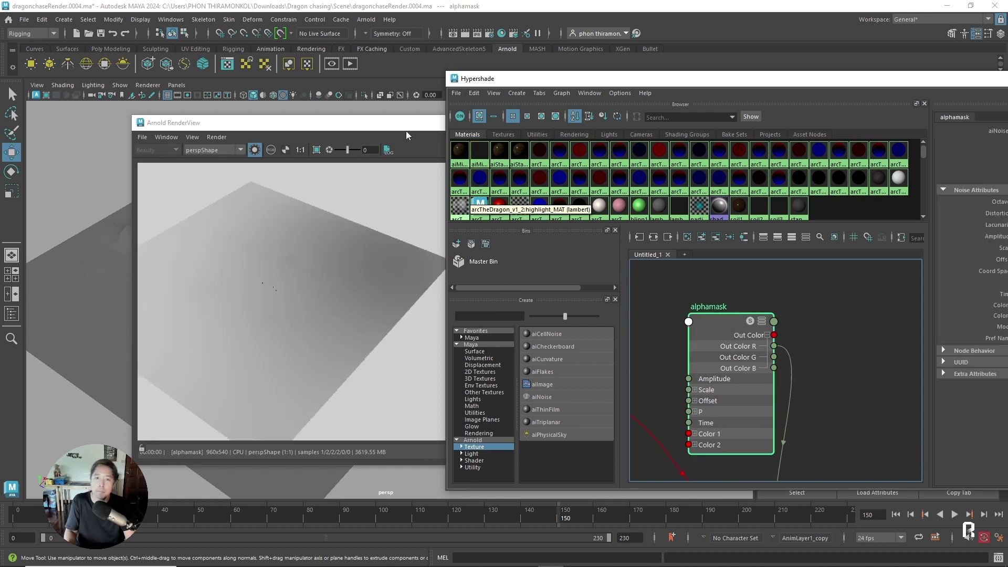
Preview soil3material, then the alphamask noise, on their own in the render.
drag(405, 123, 344, 100)
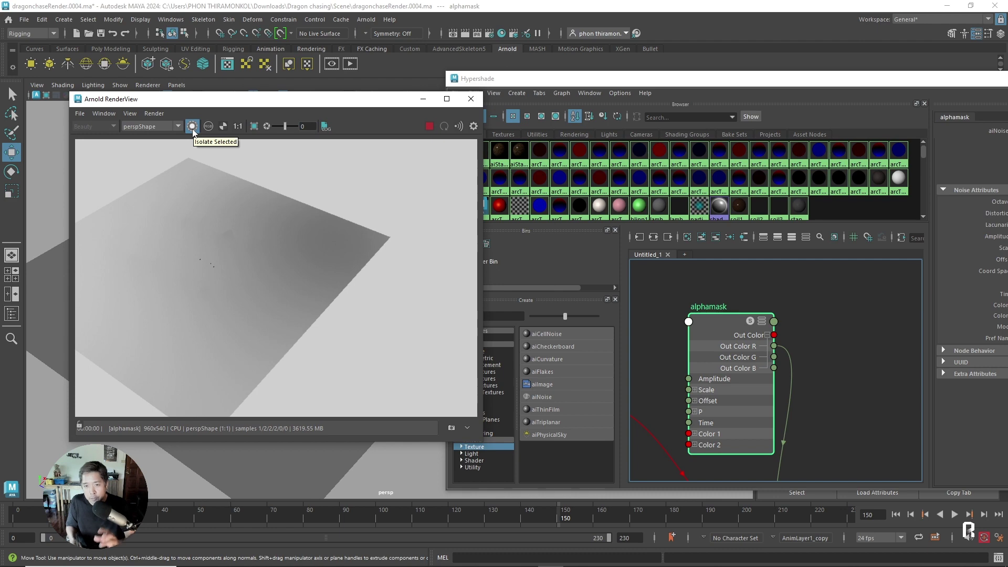
click(760, 360)
scroll(667, 358, down, 3)
click(683, 332)
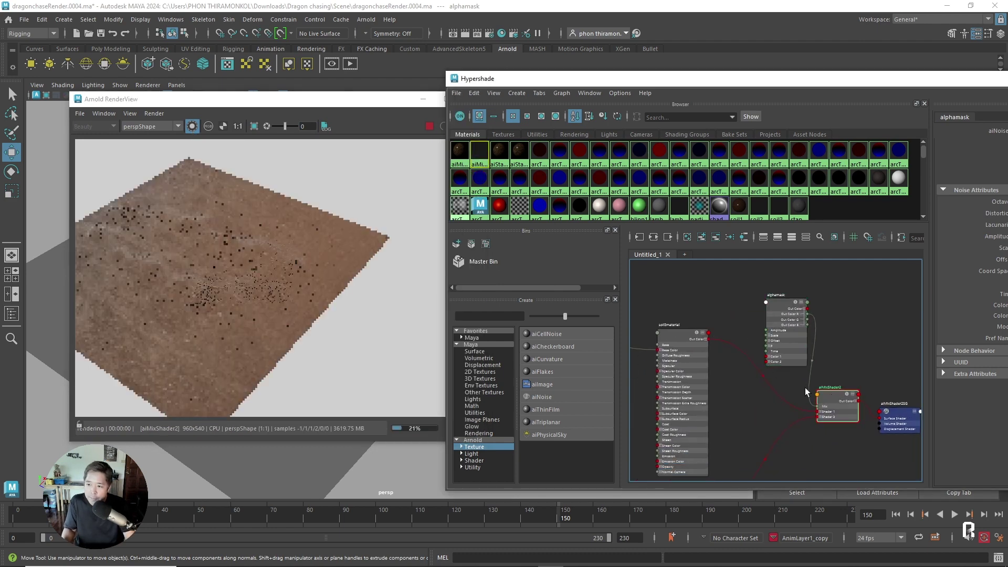
scroll(725, 325, up, 2)
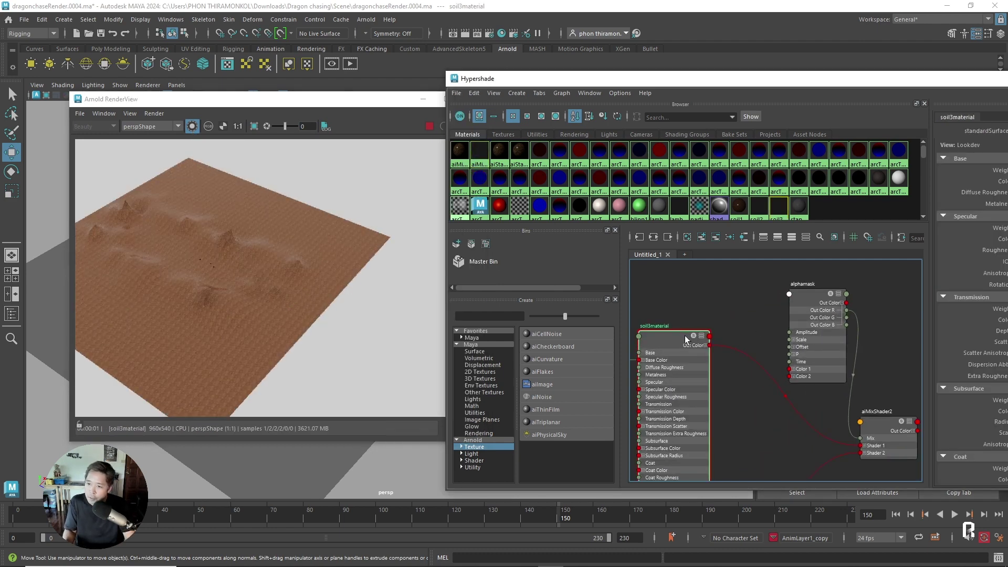
click(813, 296)
scroll(745, 367, up, 3)
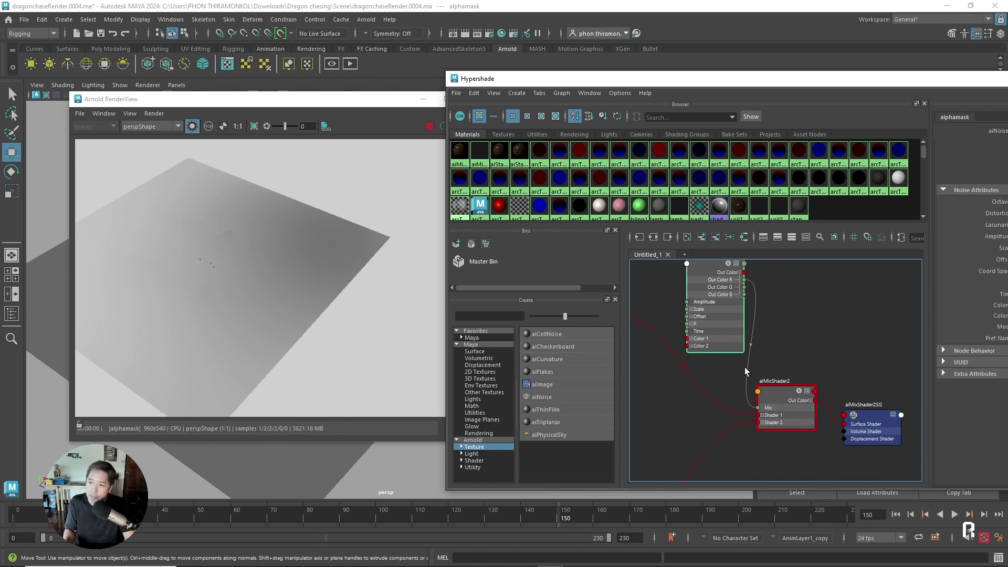
click(794, 405)
click(758, 322)
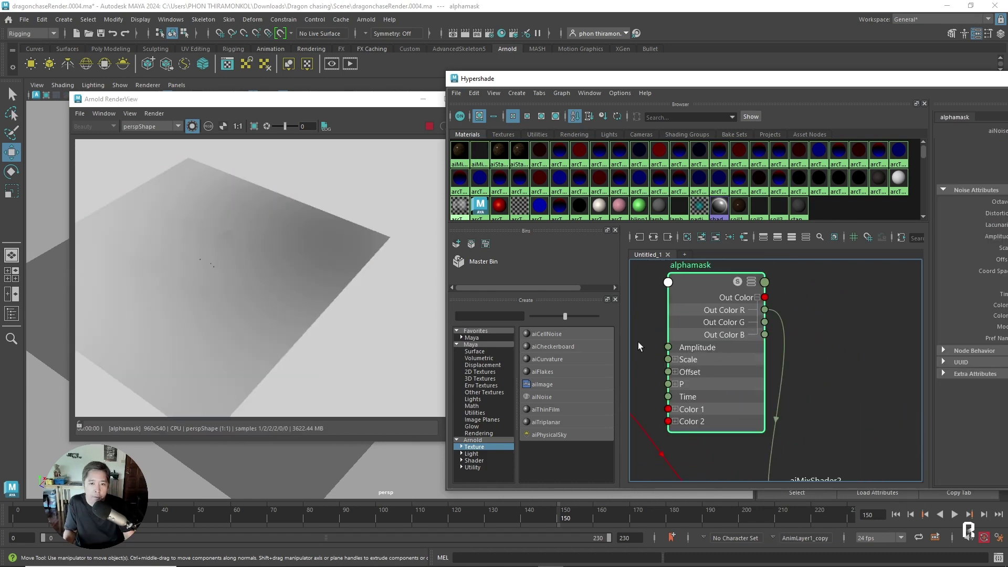
Rearrange the render window and frame the alphamask node in the graph.
drag(281, 101, 435, 99)
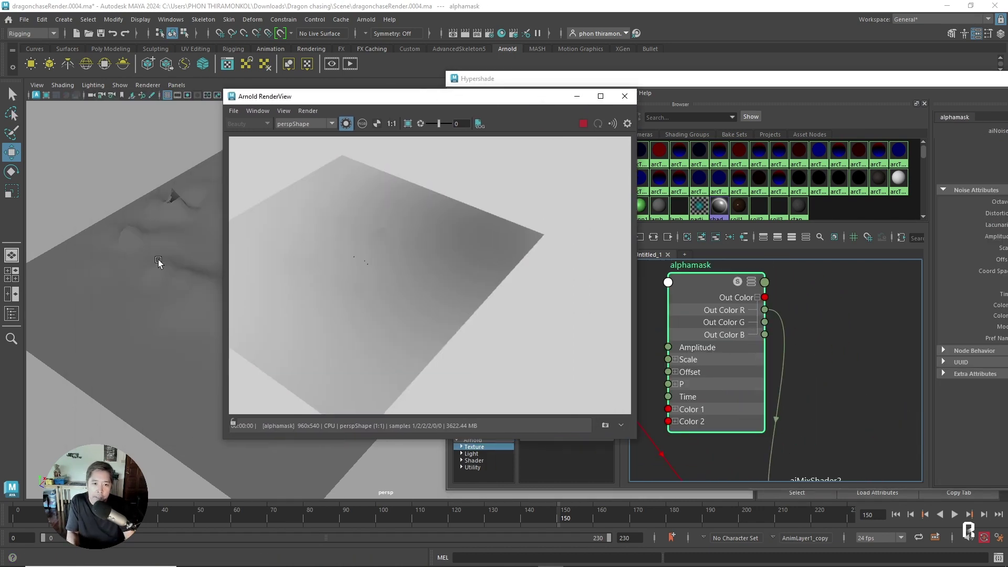
mouse_move(157, 266)
alt+mouse_down()
mouse_move(225, 264)
mouse_move(176, 273)
mouse_move(191, 255)
mouse_move(159, 259)
alt+mouse_up()
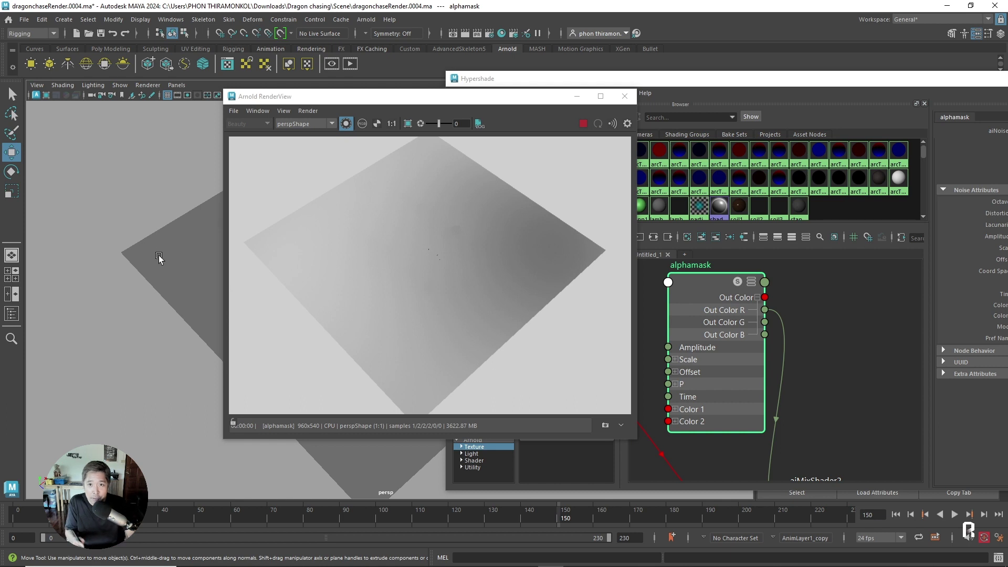
drag(477, 97, 291, 107)
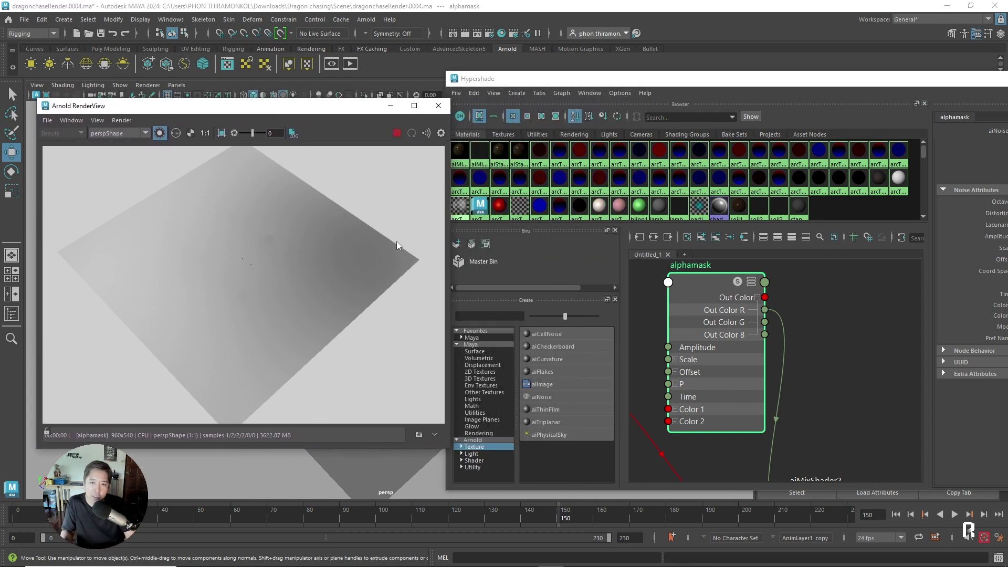
scroll(627, 323, down, 3)
middle_drag(628, 323, 706, 287)
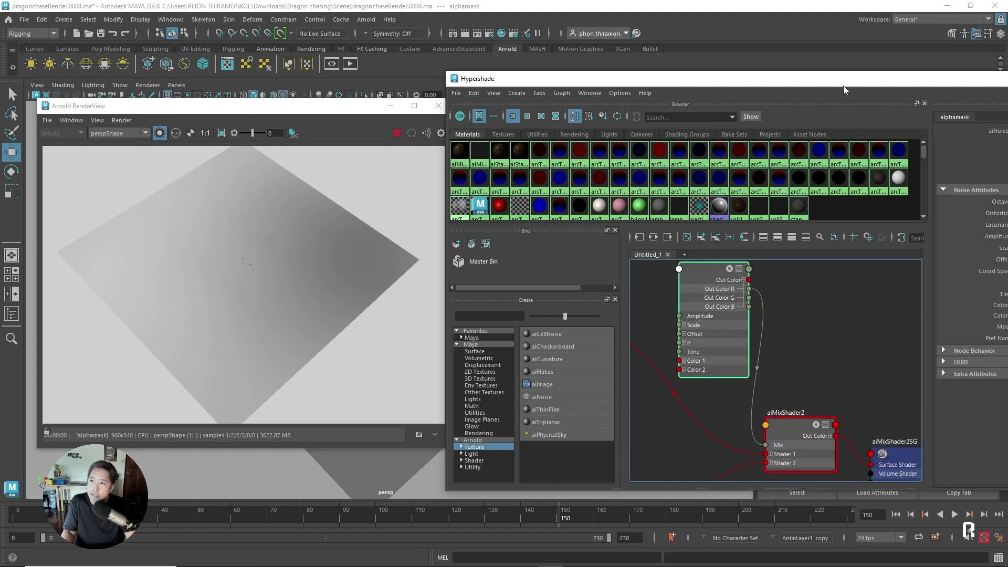
drag(674, 106, 574, 107)
Set the alphamask noise Distortion to 2.194.
drag(347, 80, 464, 81)
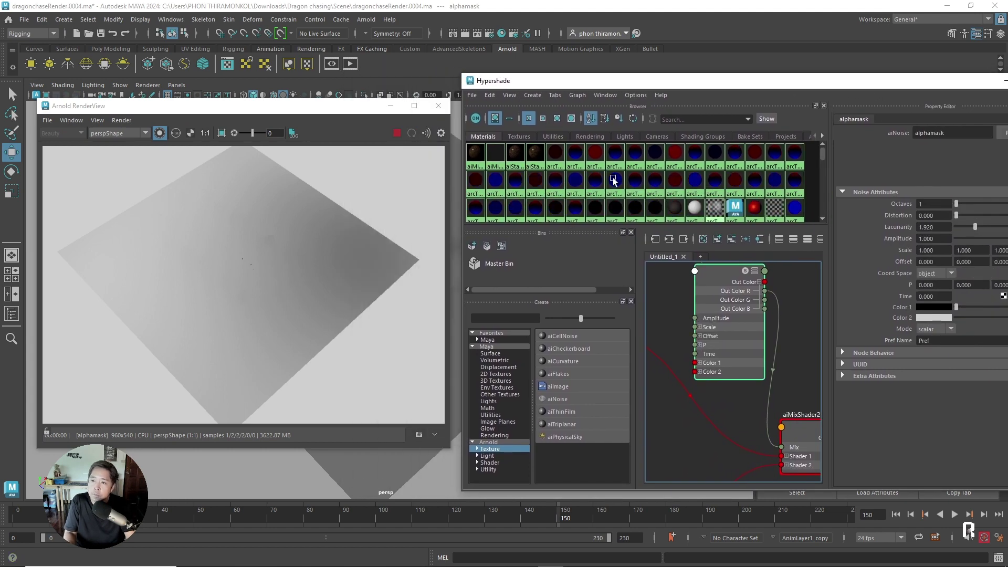
drag(860, 91, 800, 92)
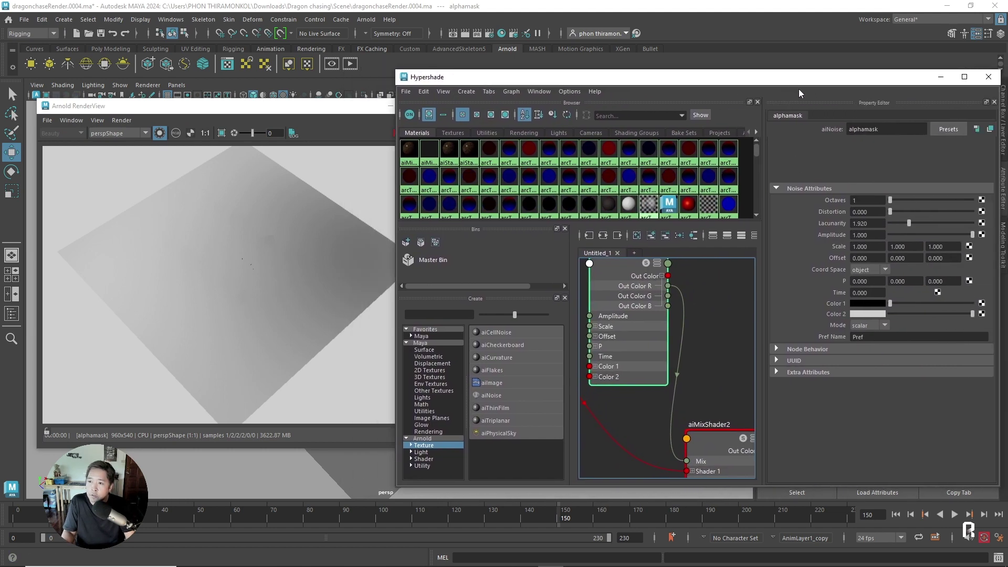
click(908, 210)
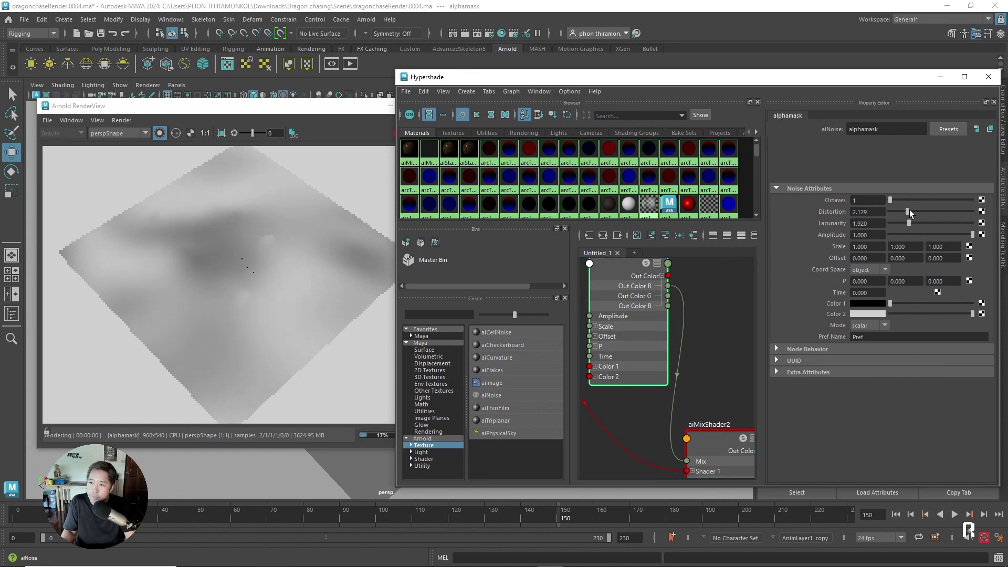
drag(903, 222, 901, 229)
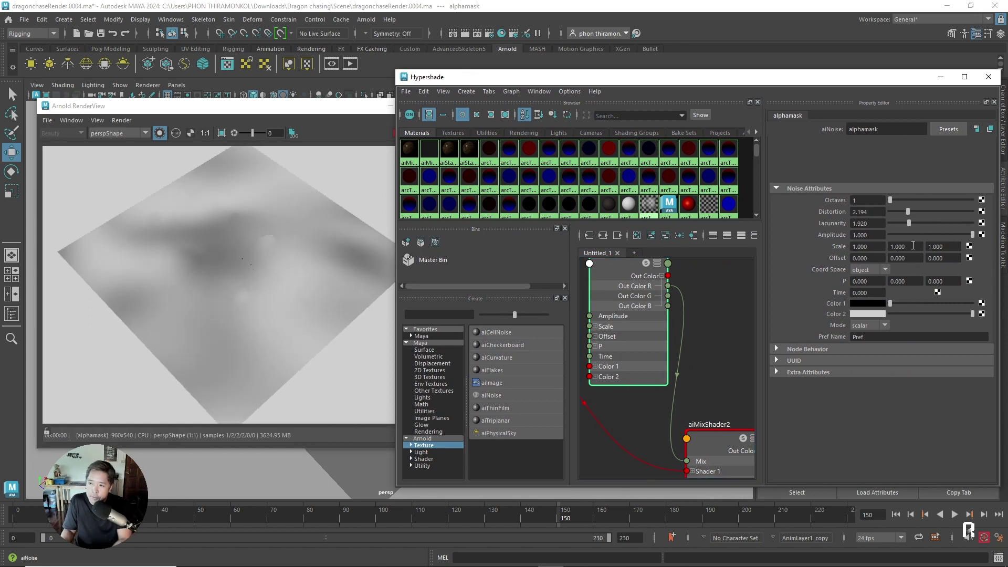
Try alphamask Scale values of 5 and 10, rendering from cameraShape2.
text(5)
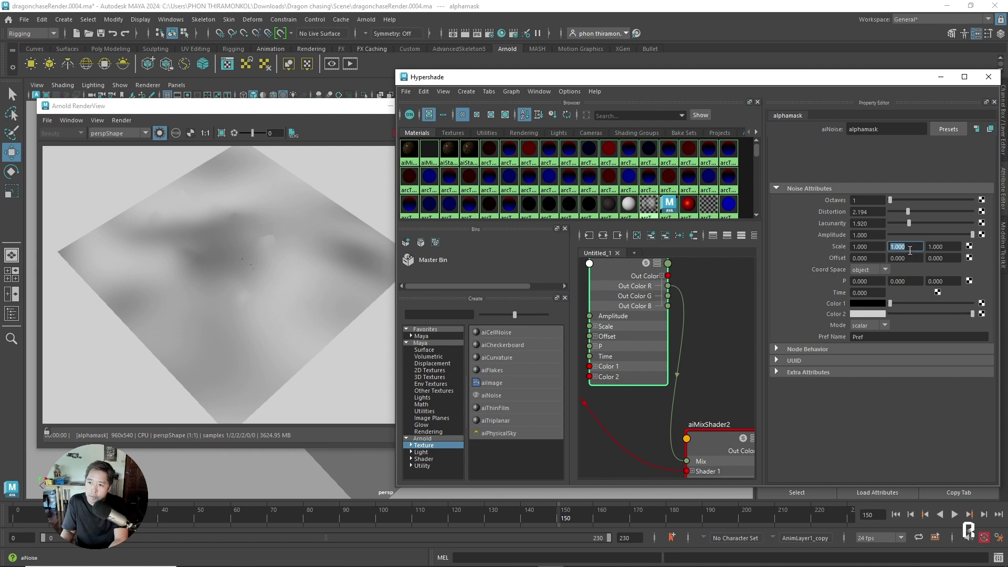
key(Return)
click(866, 247)
text(5)
key(Return)
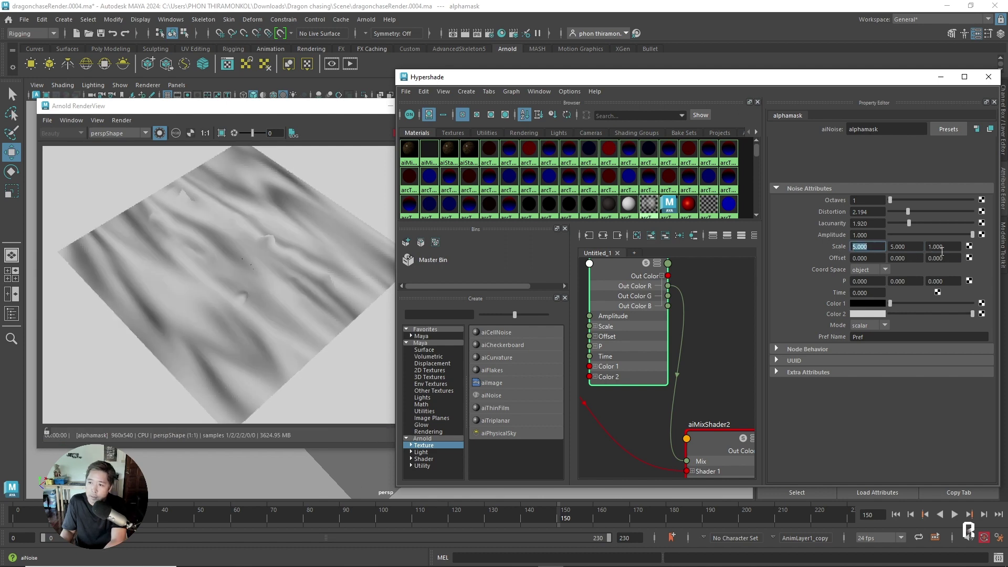
key(Return)
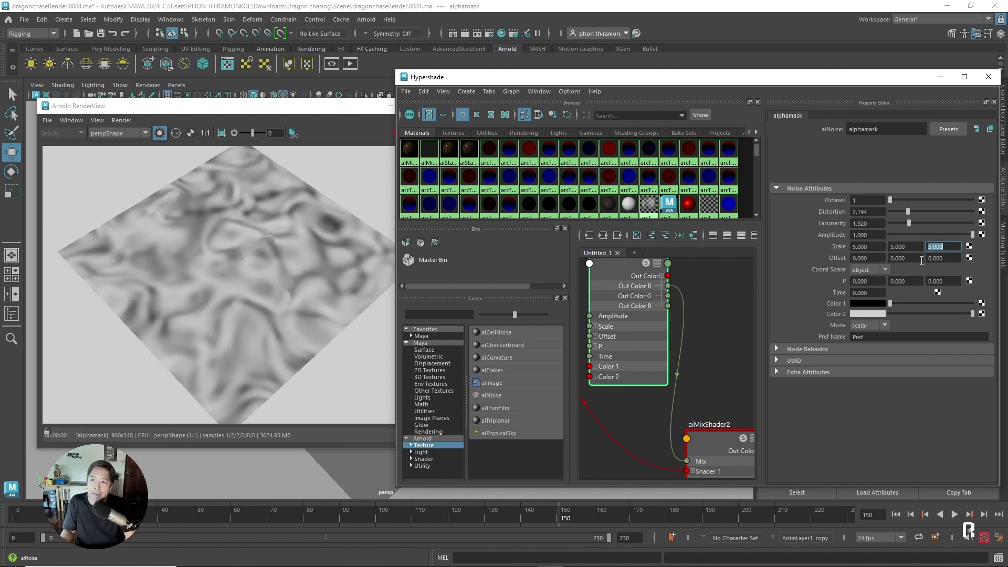
text(10.000)
click(910, 247)
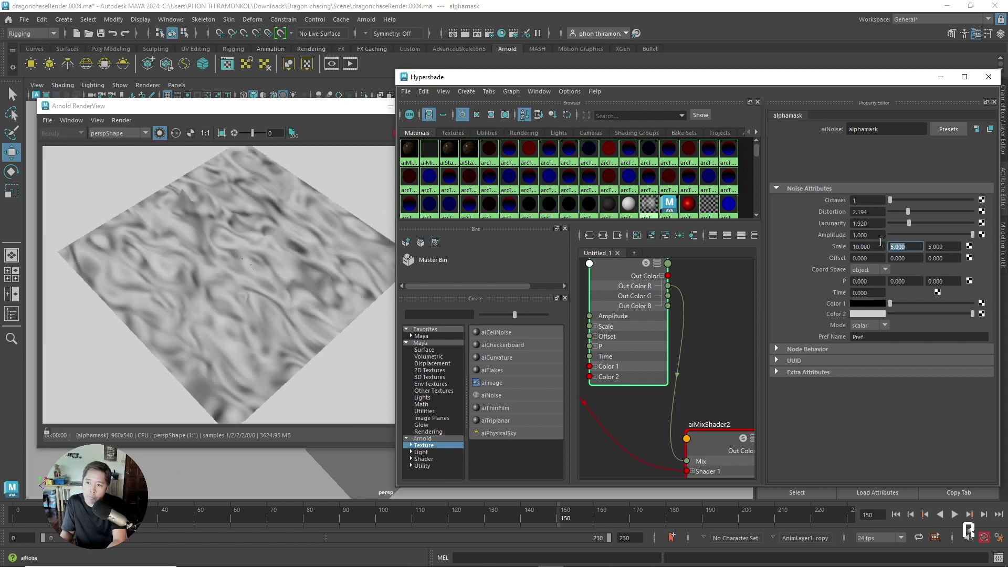
text(10)
key(Tab)
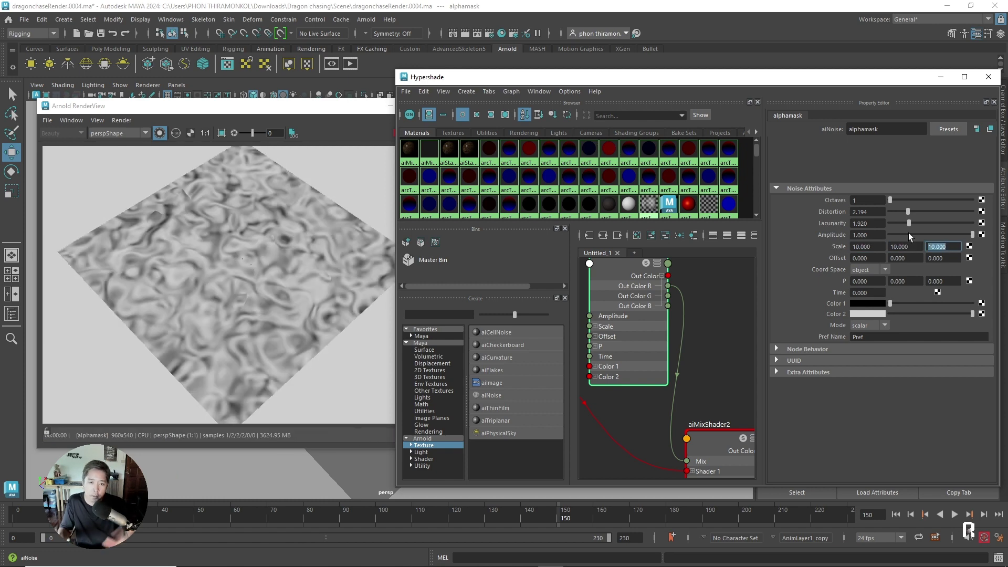
text(10)
key(Return)
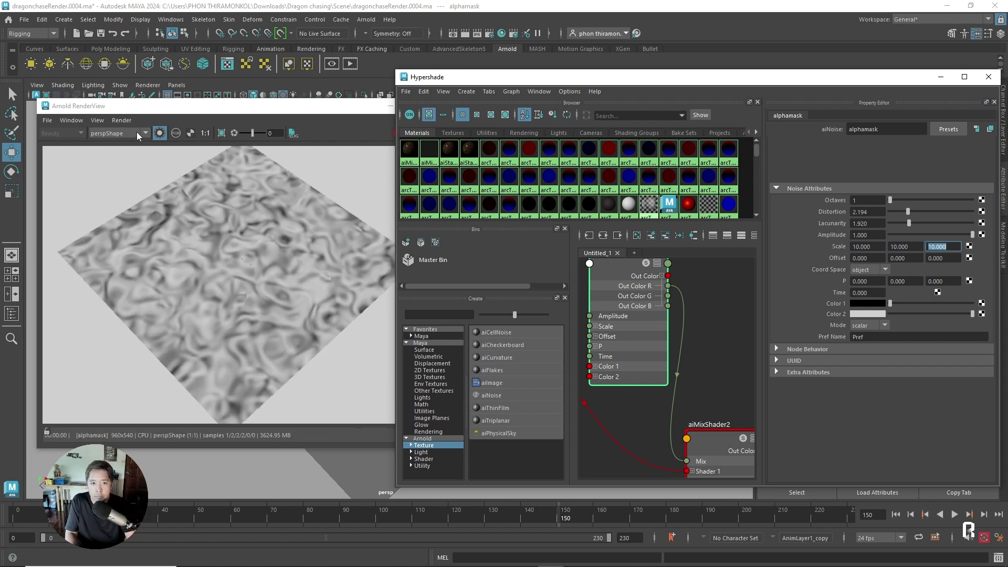
click(136, 132)
click(131, 149)
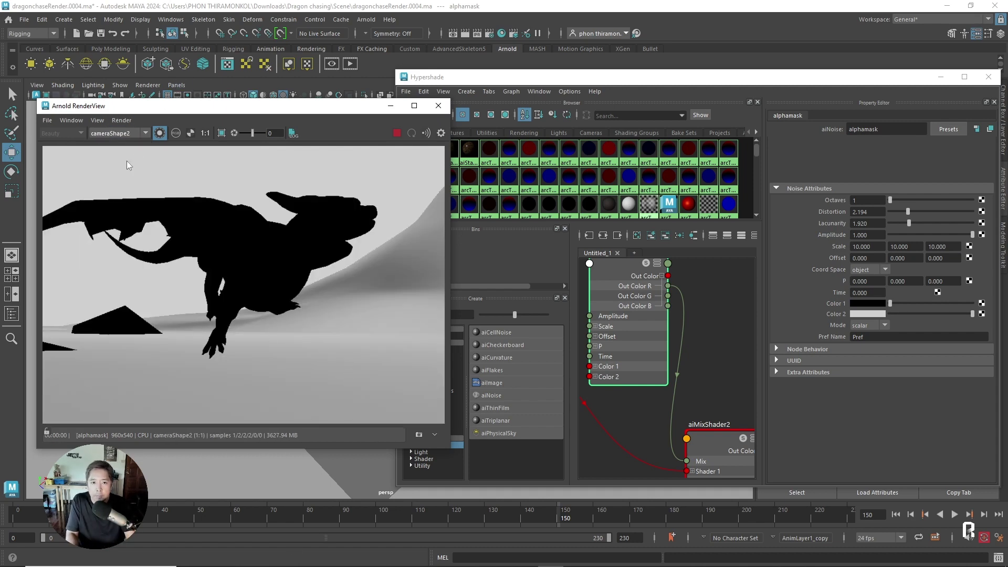
Test alphamask Scale values of 20, 50 and 100.
double_click(875, 244)
text(20)
key(Tab)
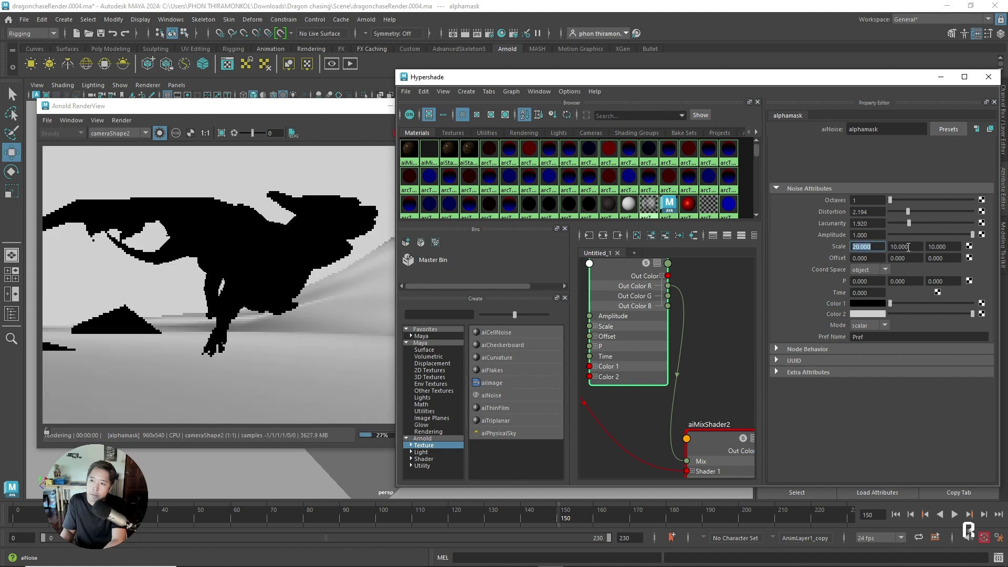
text(20)
key(Return)
double_click(949, 245)
text(20)
key(Return)
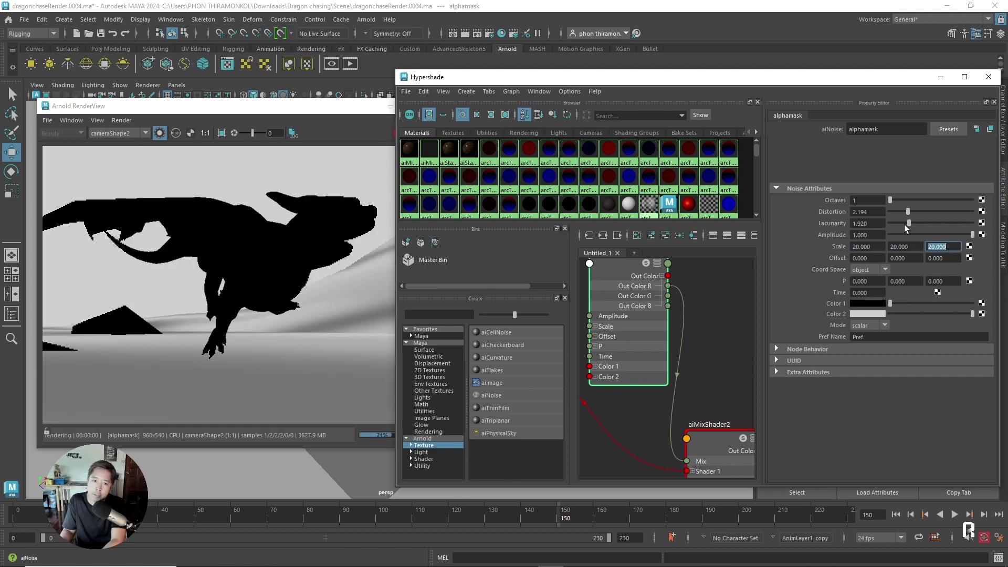
text(50)
key(Tab)
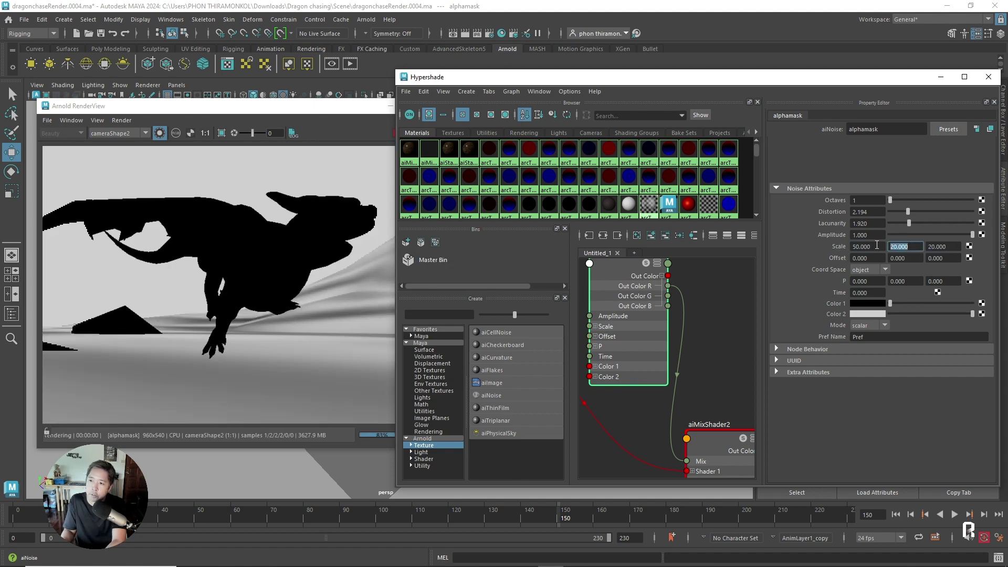
text(50)
key(Tab)
text(50)
key(Return)
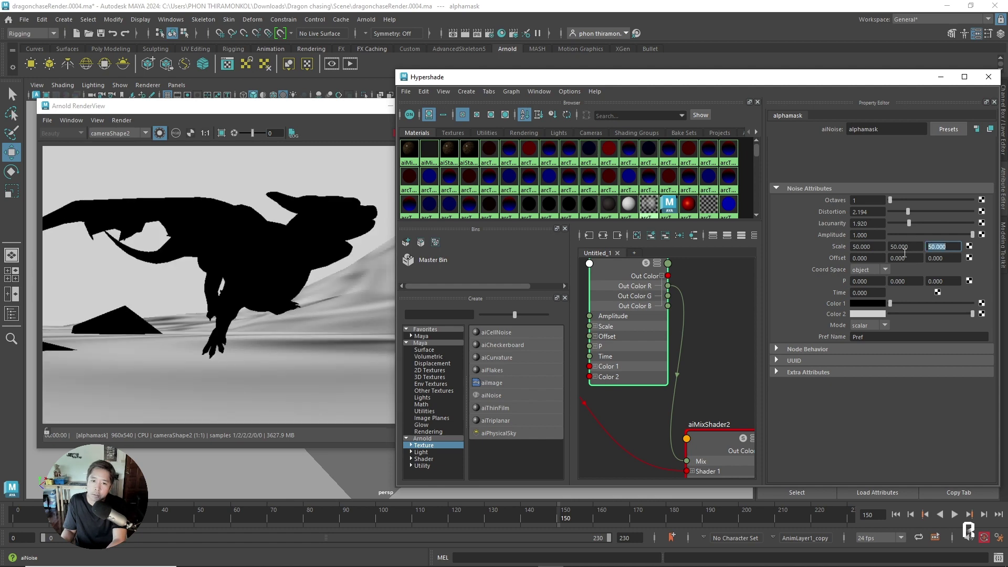
text(0)
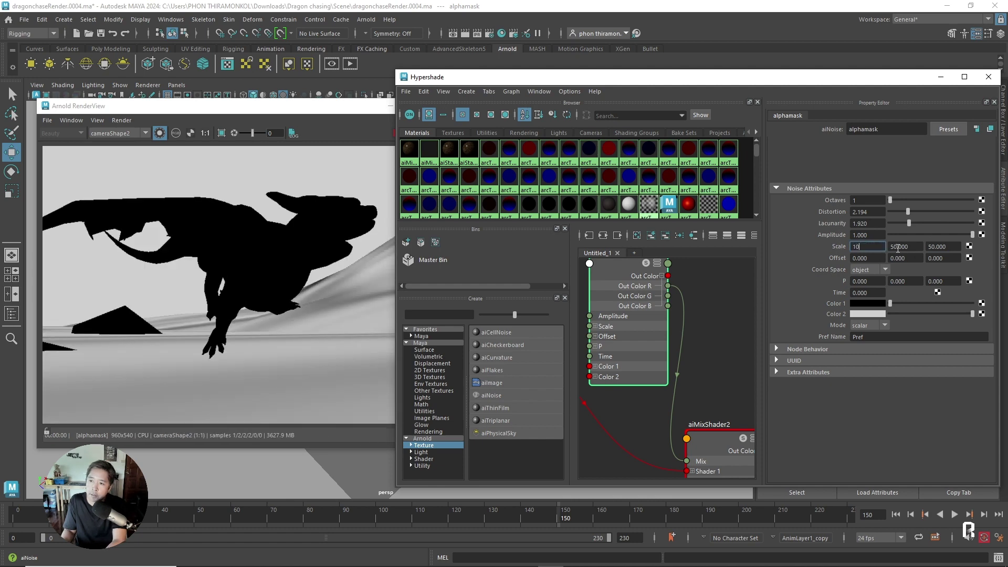
text(0)
key(Tab)
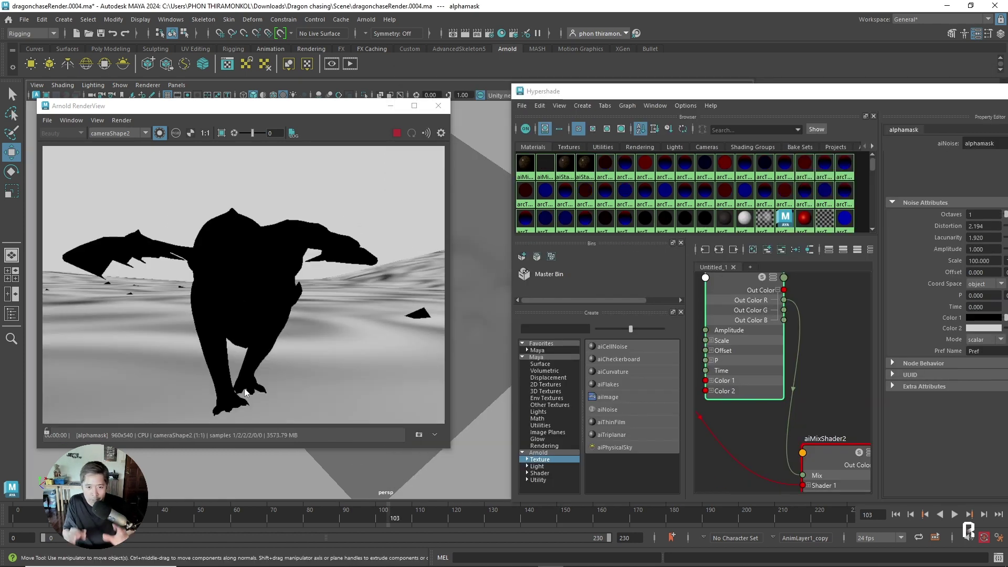
Reset the alphamask Scale to 1 on all three axes.
drag(668, 99, 522, 79)
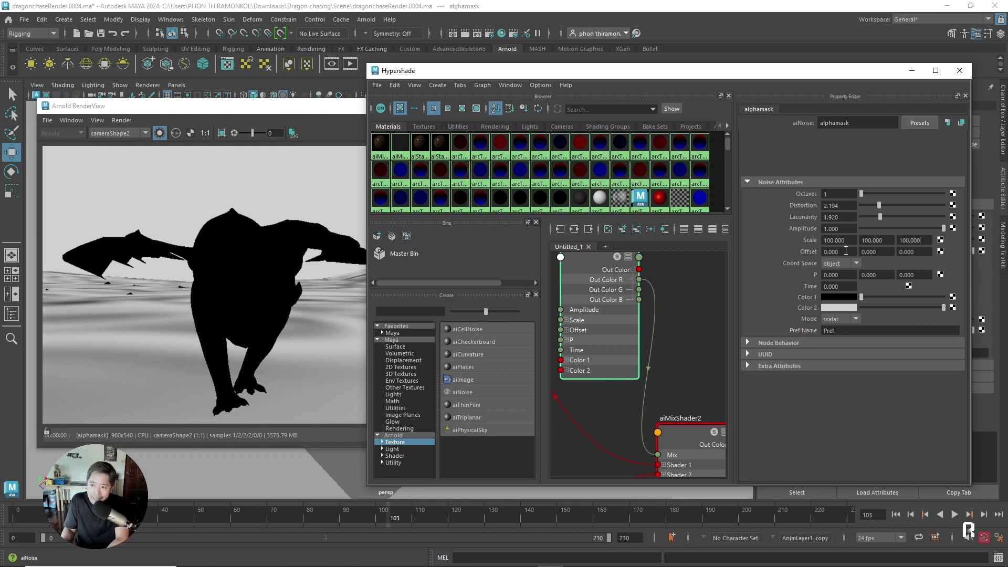
text(1)
key(Tab)
text(1)
key(Tab)
text(1)
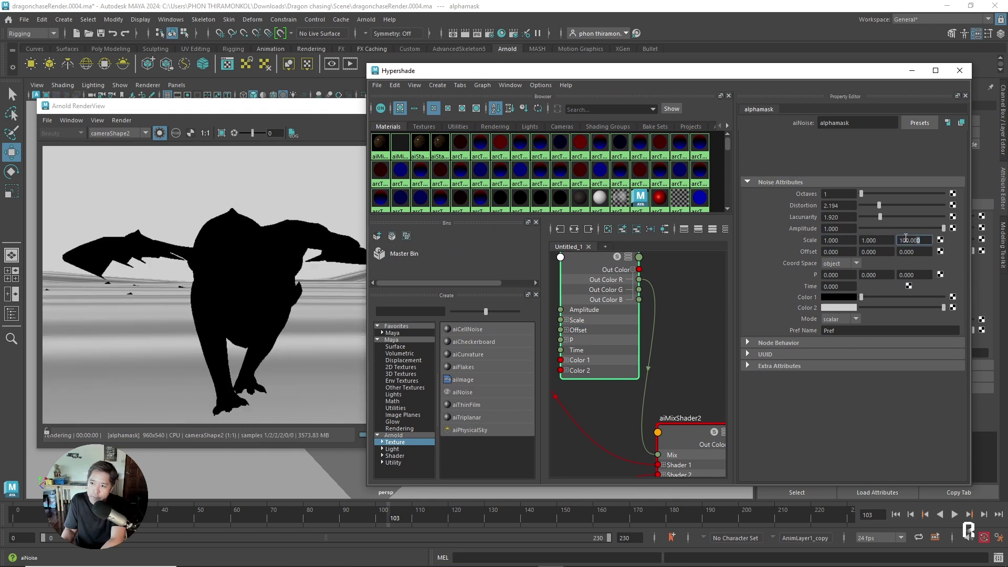
key(Return)
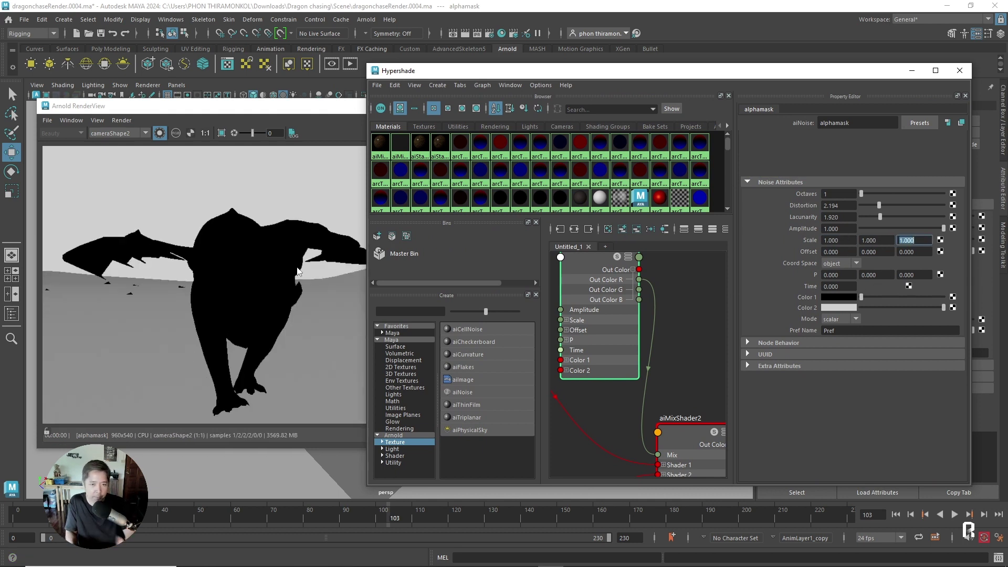
drag(432, 74, 556, 81)
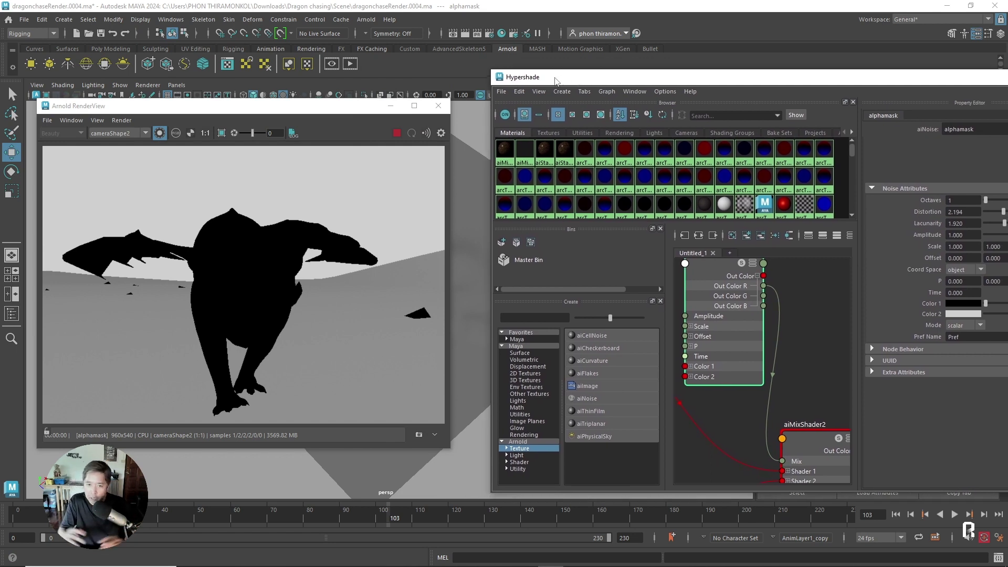
Set the alphamask Scale to 300.
drag(909, 81, 762, 94)
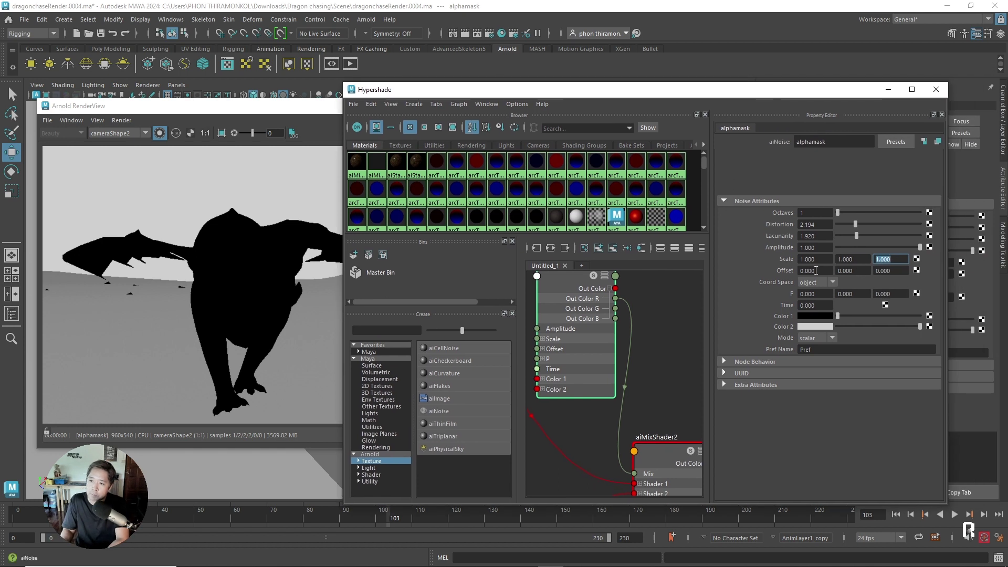
double_click(846, 259)
text(300)
key(Tab)
text(300)
key(Return)
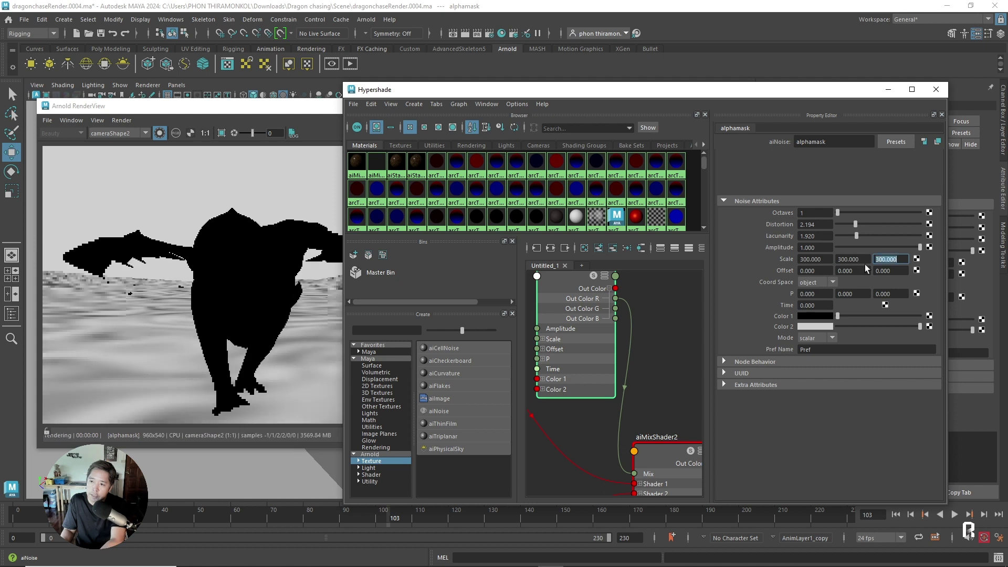
drag(518, 95, 672, 97)
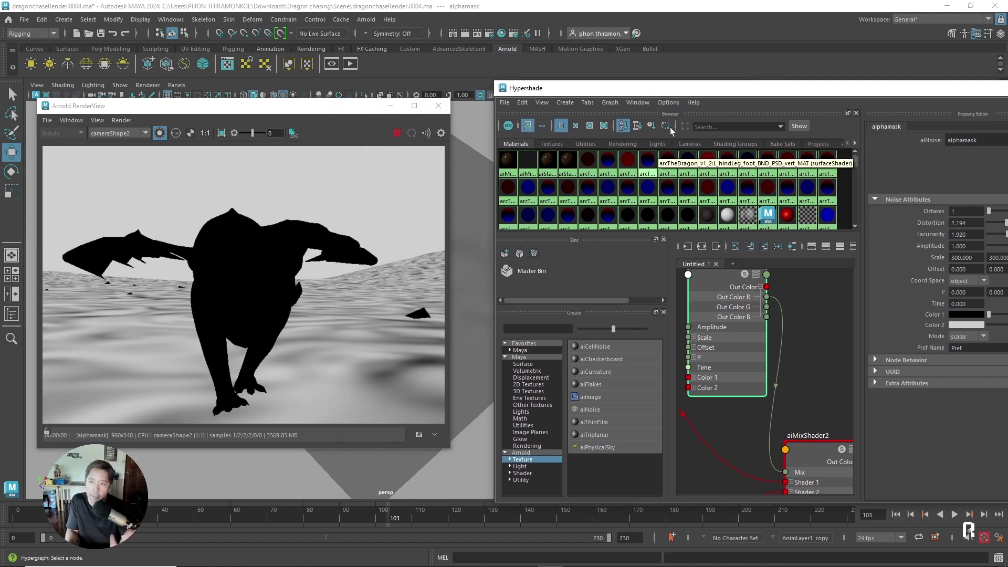
drag(695, 90, 553, 87)
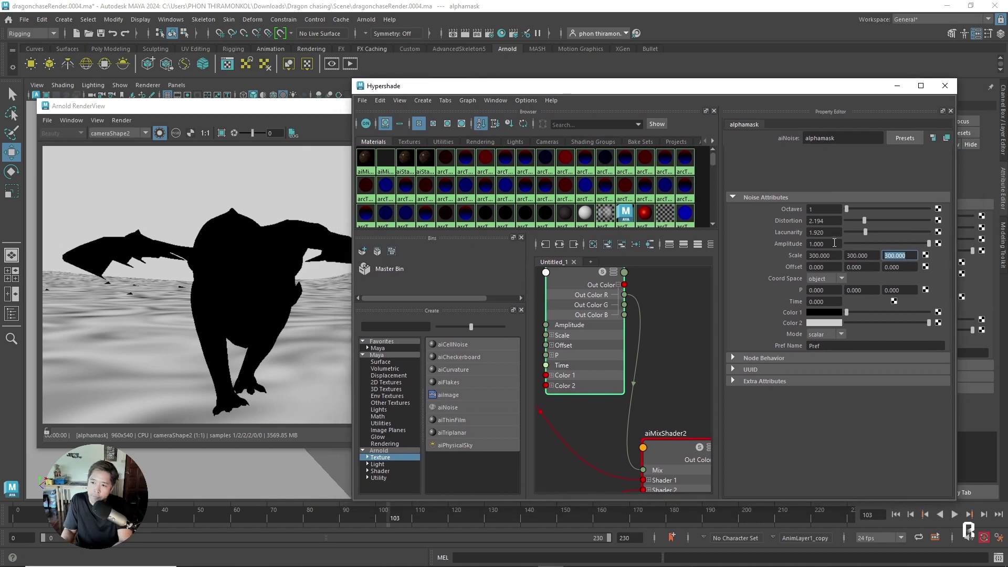
Set alphamask Amplitude 3, Lacunarity about 2.058, Scale 200 and Distortion about 2.71.
text(3)
key(Return)
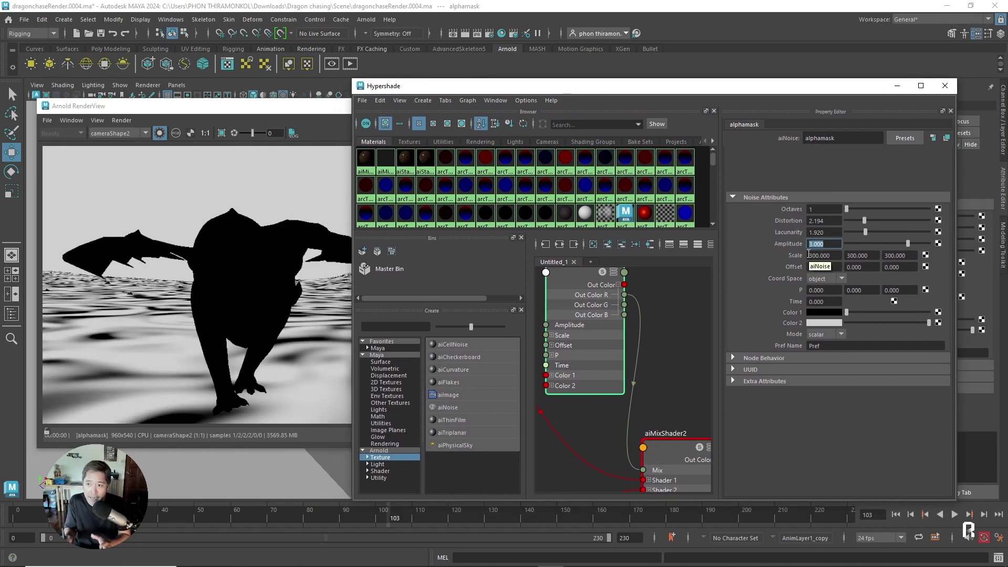
mouse_move(866, 231)
mouse_down()
mouse_move(894, 231)
mouse_move(855, 233)
mouse_move(884, 220)
mouse_up()
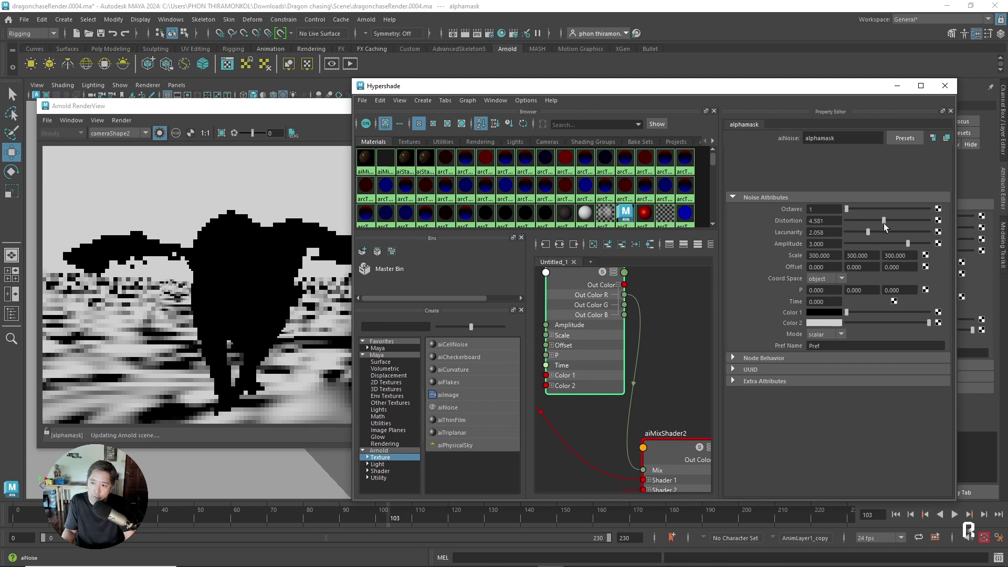
click(865, 255)
click(898, 256)
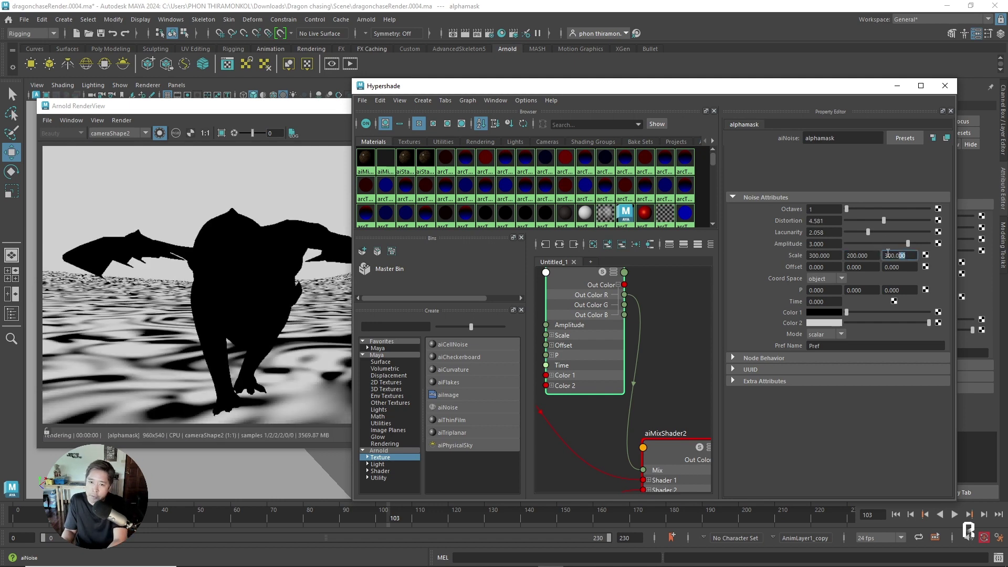
text(200)
click(822, 255)
text(200)
key(Return)
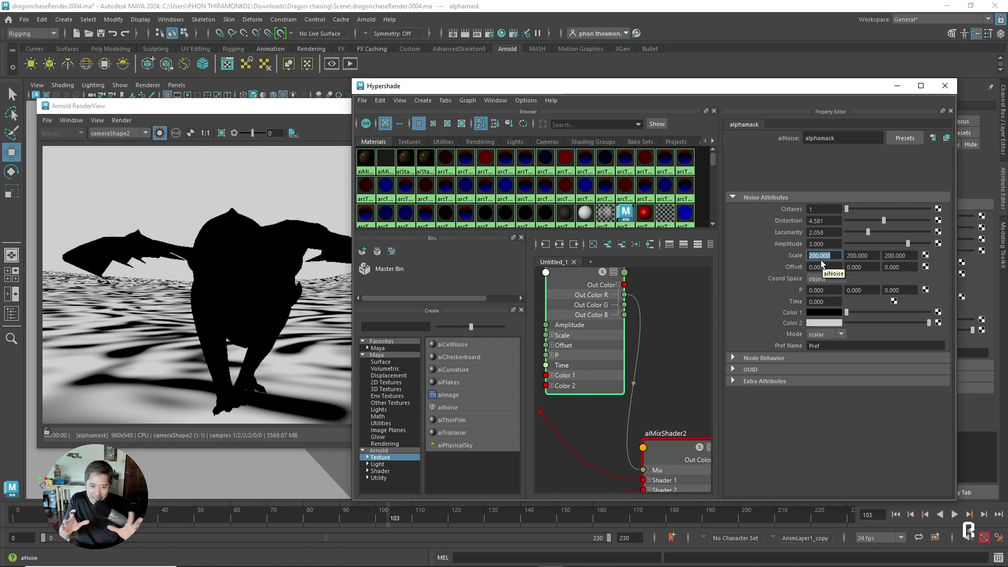
drag(877, 219, 869, 219)
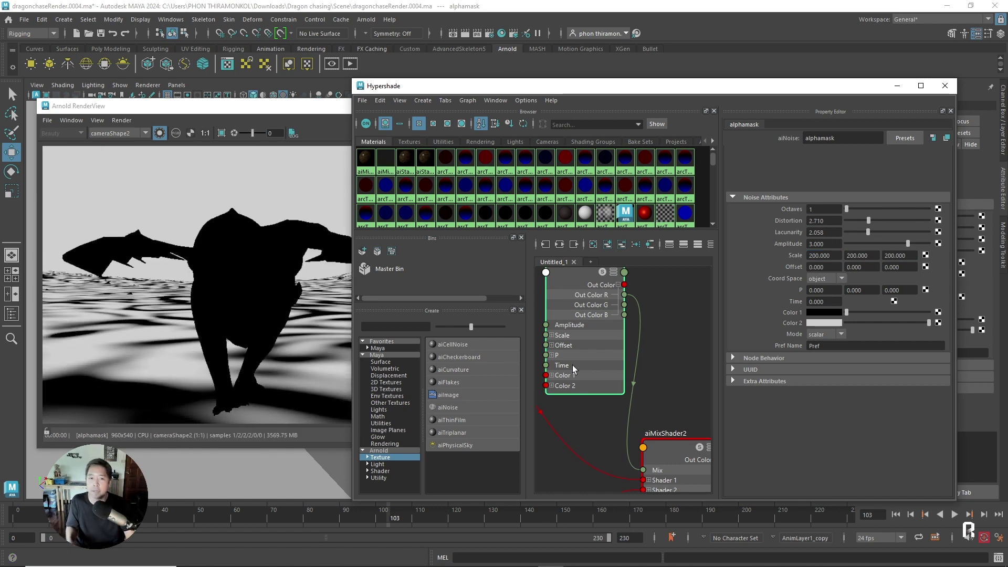
drag(577, 85, 592, 70)
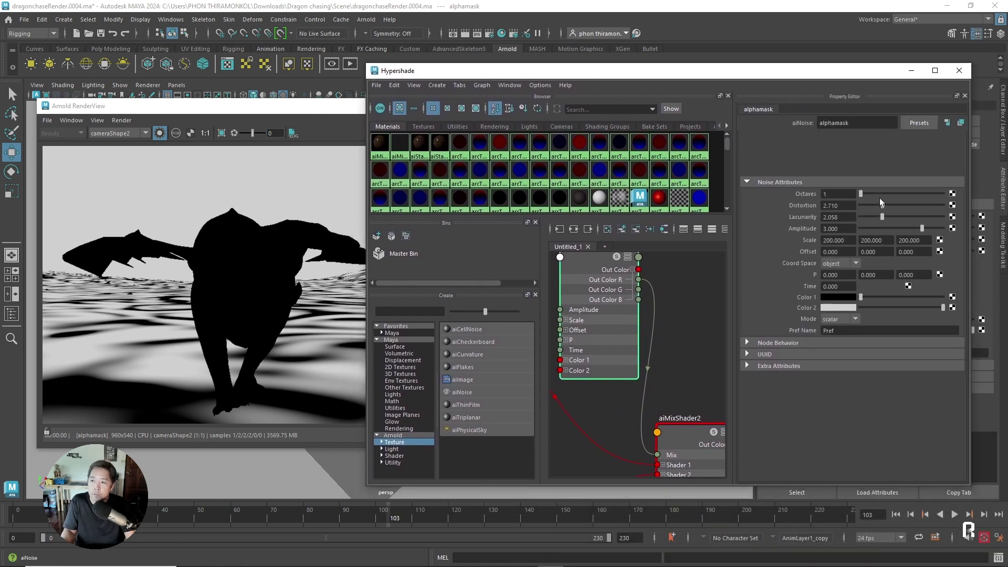
Set alphamask Scale to 150 and Distortion to 1.742, then view frame 92.
drag(880, 203, 880, 205)
text(150.000)
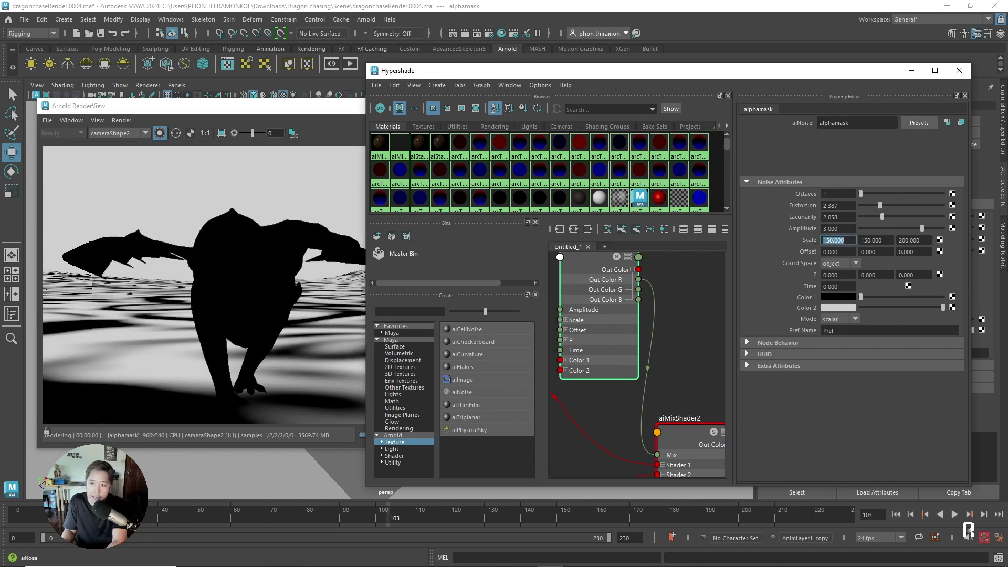
key(Tab)
text(150.000)
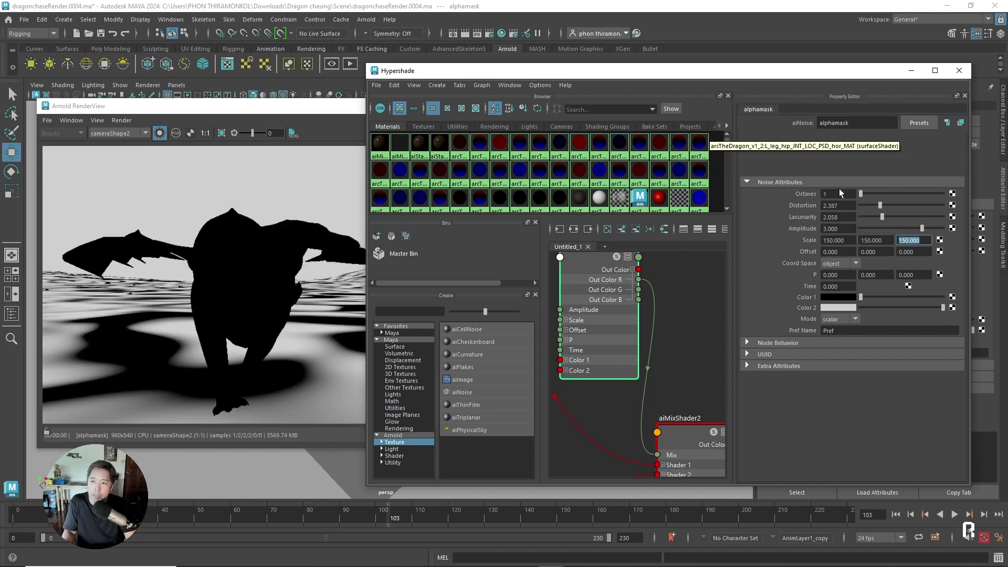
drag(876, 205, 872, 205)
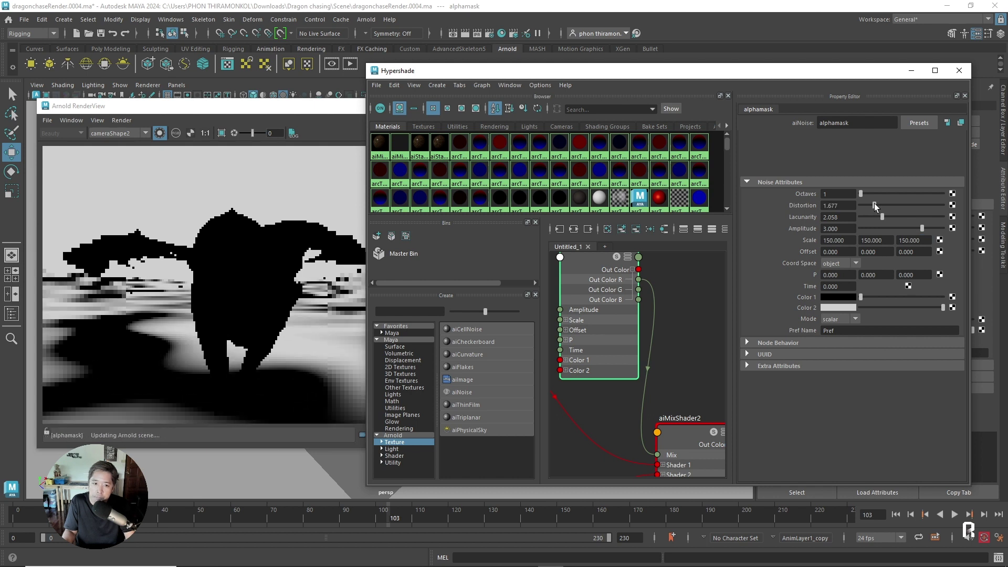
drag(636, 76, 757, 76)
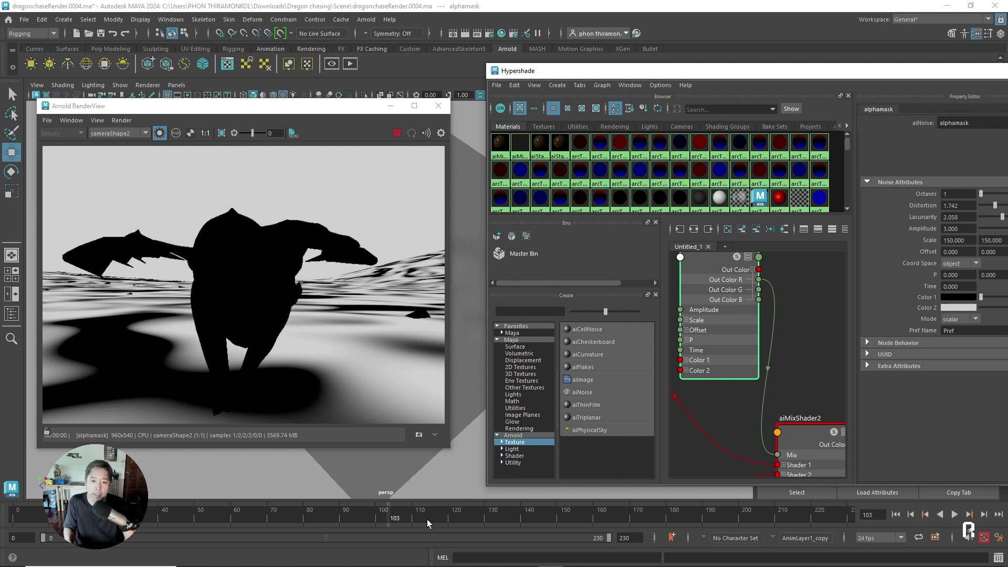
mouse_move(347, 515)
mouse_down()
mouse_move(313, 515)
mouse_move(356, 516)
mouse_up()
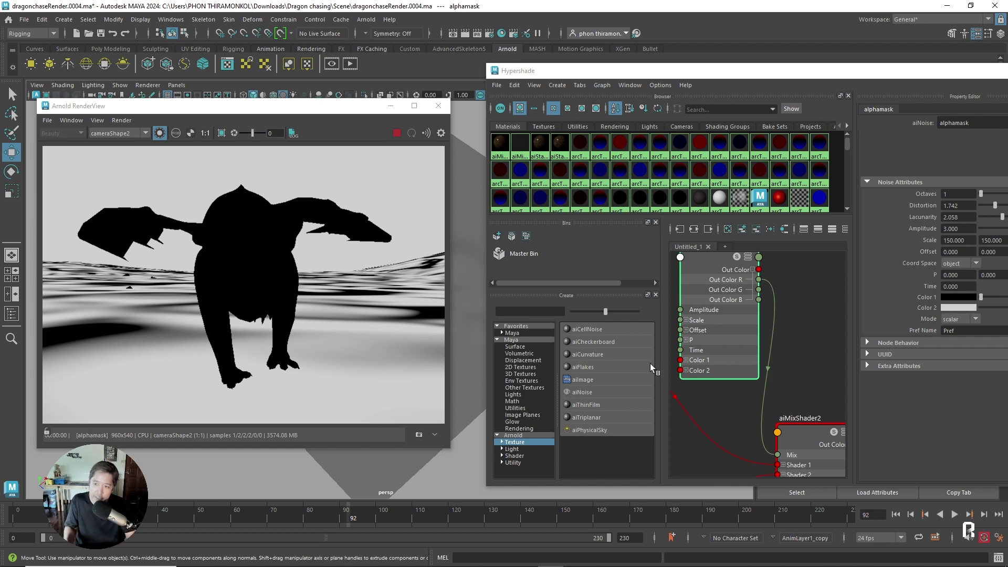
mouse_move(161, 106)
mouse_down()
mouse_move(371, 89)
mouse_move(663, 135)
mouse_up()
Render the alphamask noise through perspShape, with the view tumbled and zoomed close on the dragon.
click(340, 125)
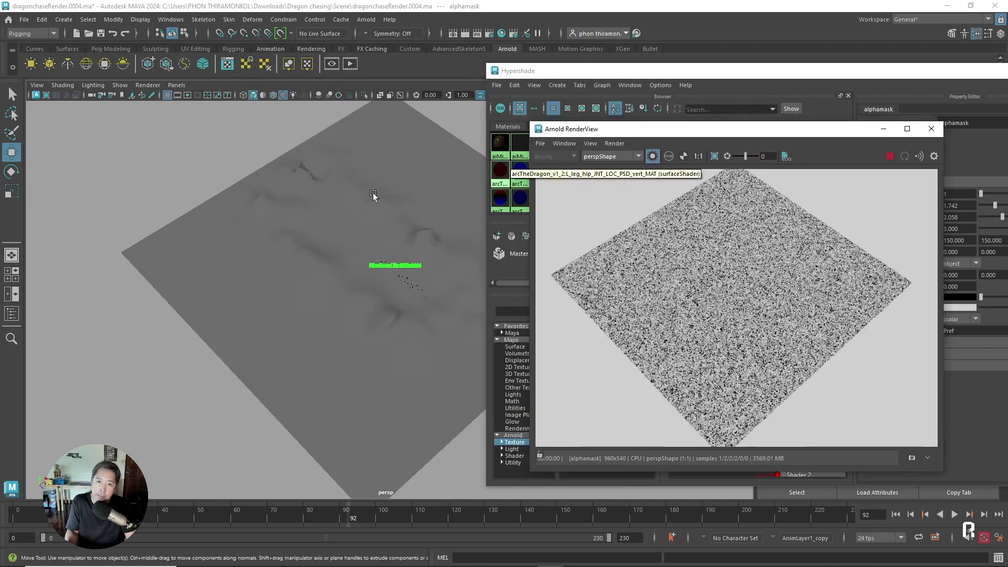
scroll(372, 193, up, 5)
scroll(368, 335, up, 3)
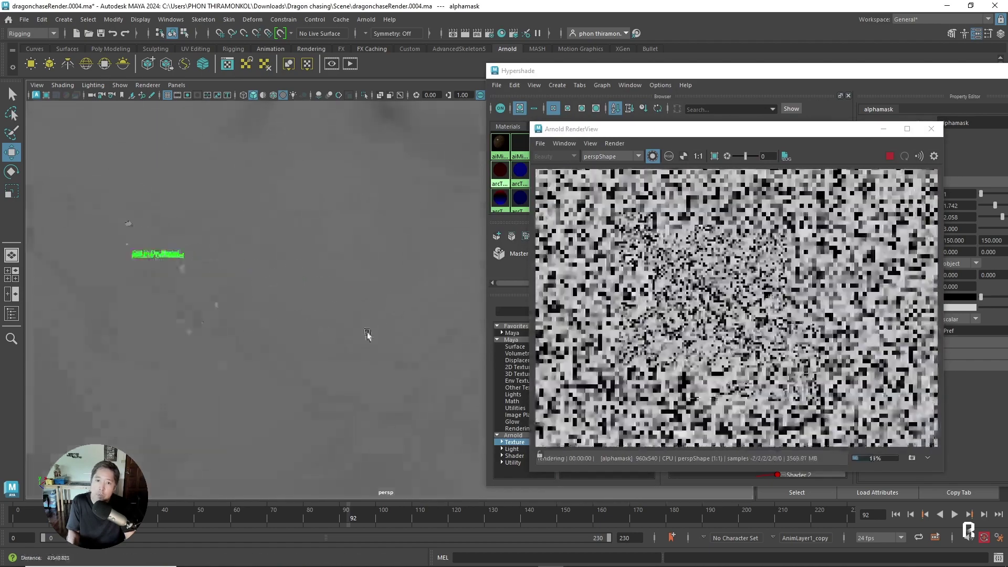
scroll(367, 334, down, 5)
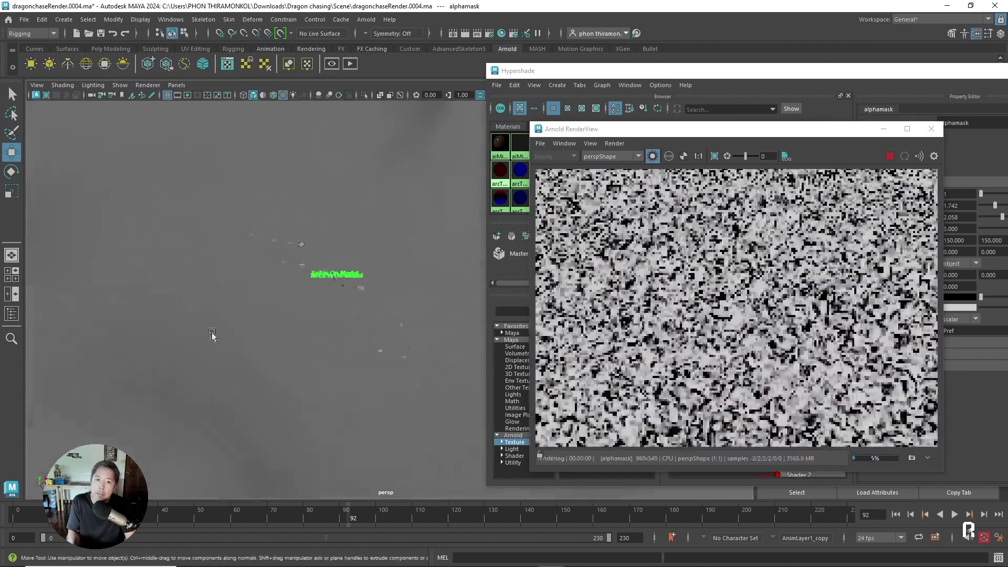
scroll(230, 294, down, 3)
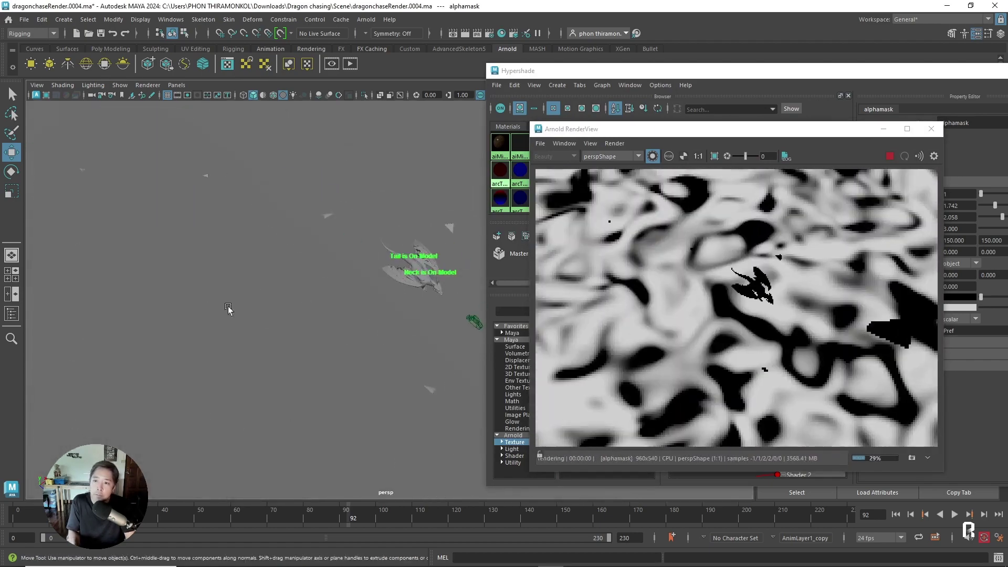
scroll(424, 326, up, 3)
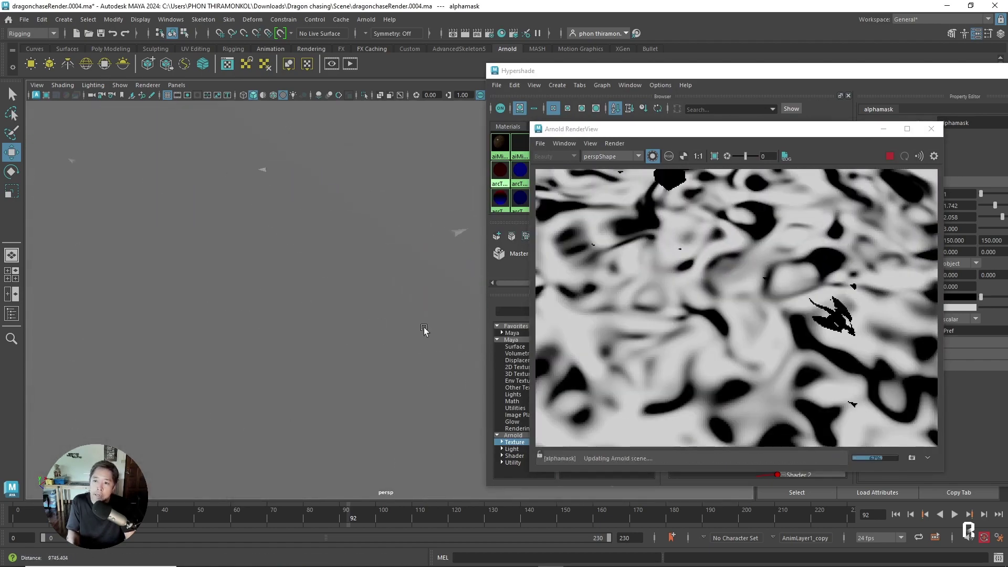
alt+middle_drag(423, 326, 236, 299)
scroll(300, 308, down, 2)
scroll(326, 310, down, 2)
mouse_move(325, 309)
alt+mouse_down()
mouse_move(310, 277)
mouse_move(297, 310)
alt+mouse_up()
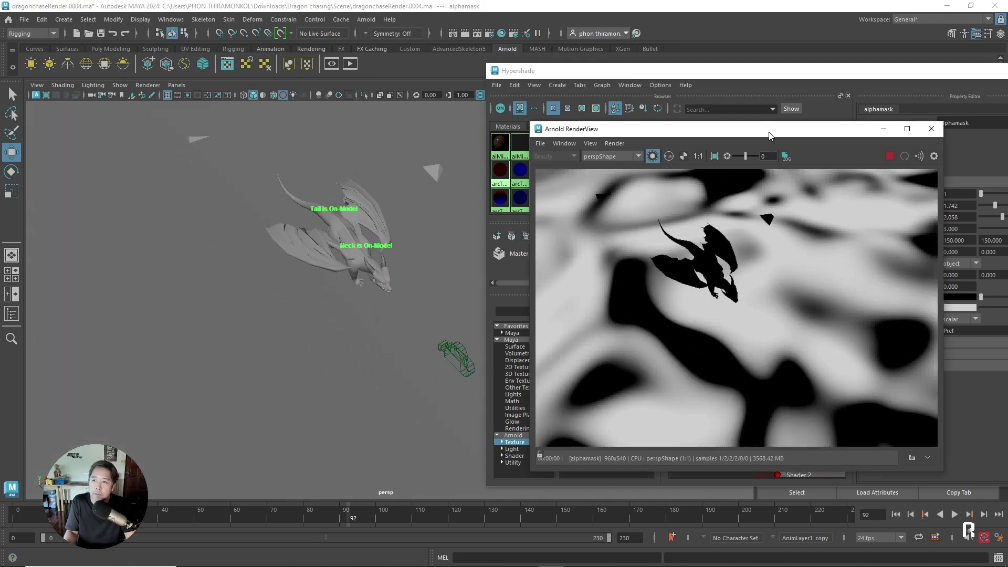
drag(770, 132, 279, 76)
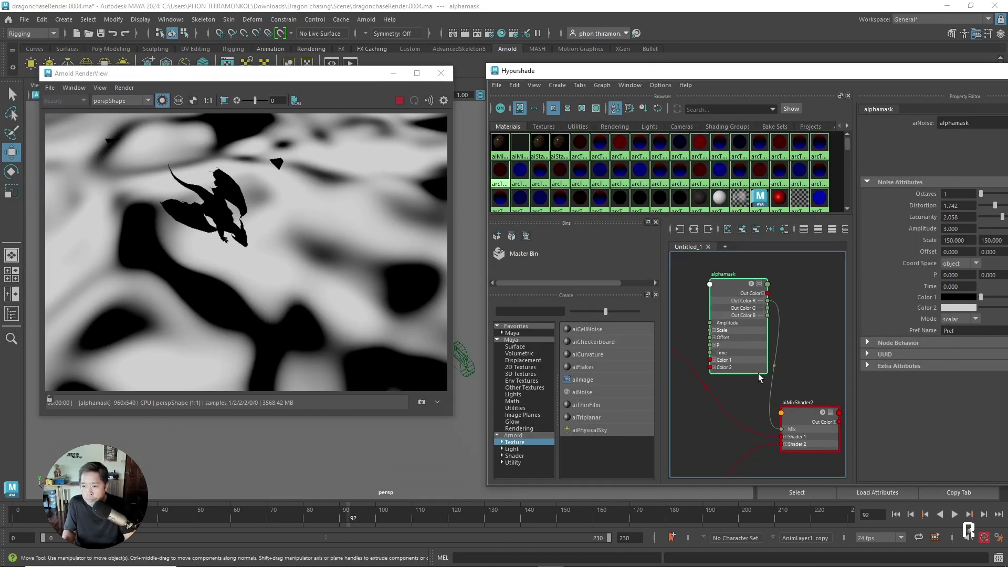
scroll(776, 345, down, 3)
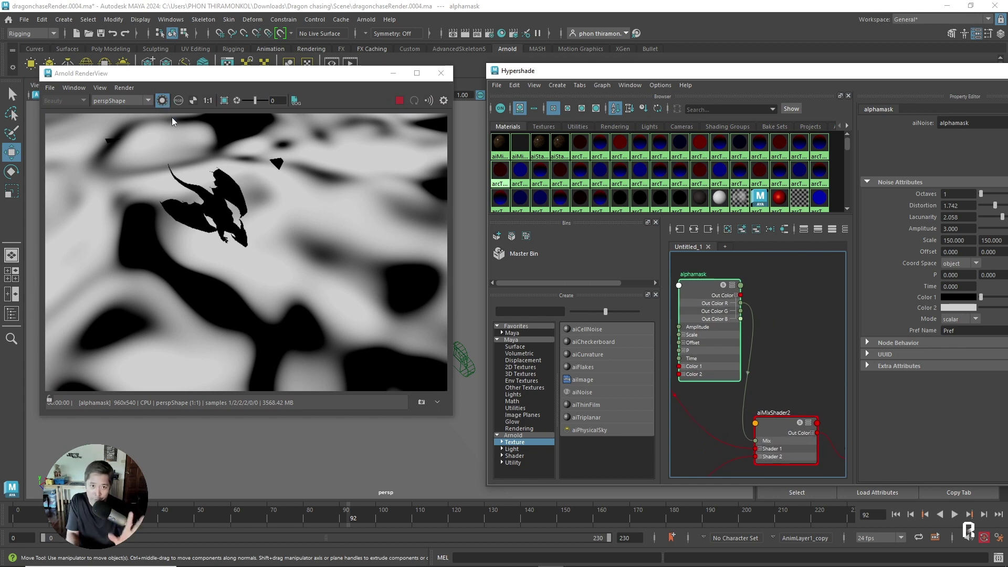
Turn off isolate-selected to render Beauty, then resize the RenderView and Hypershade windows.
click(162, 100)
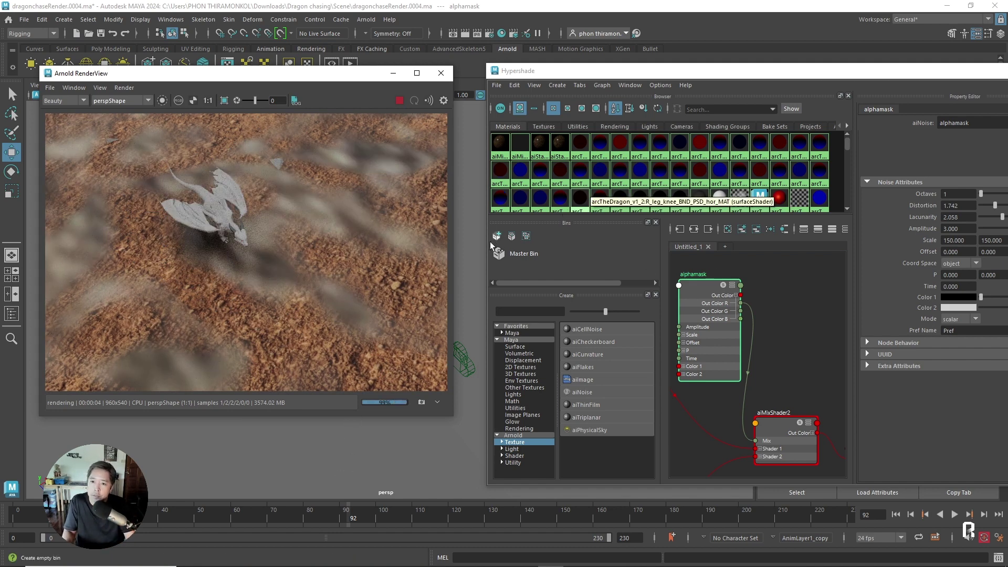
drag(454, 246, 376, 252)
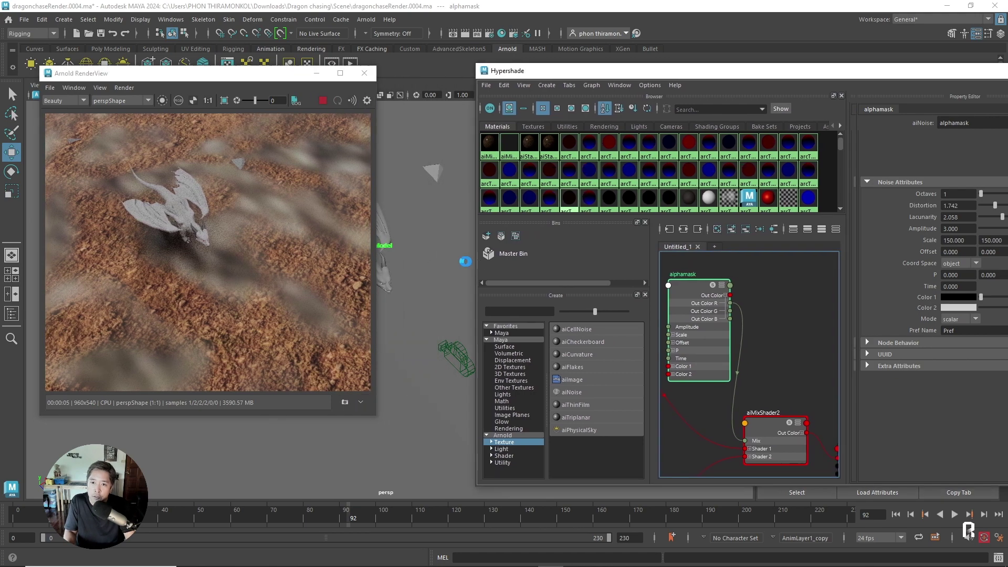
drag(487, 260, 402, 260)
Zoom the Hypershade node graph to inspect soil3material.
scroll(657, 331, down, 3)
scroll(664, 325, up, 2)
scroll(661, 305, up, 2)
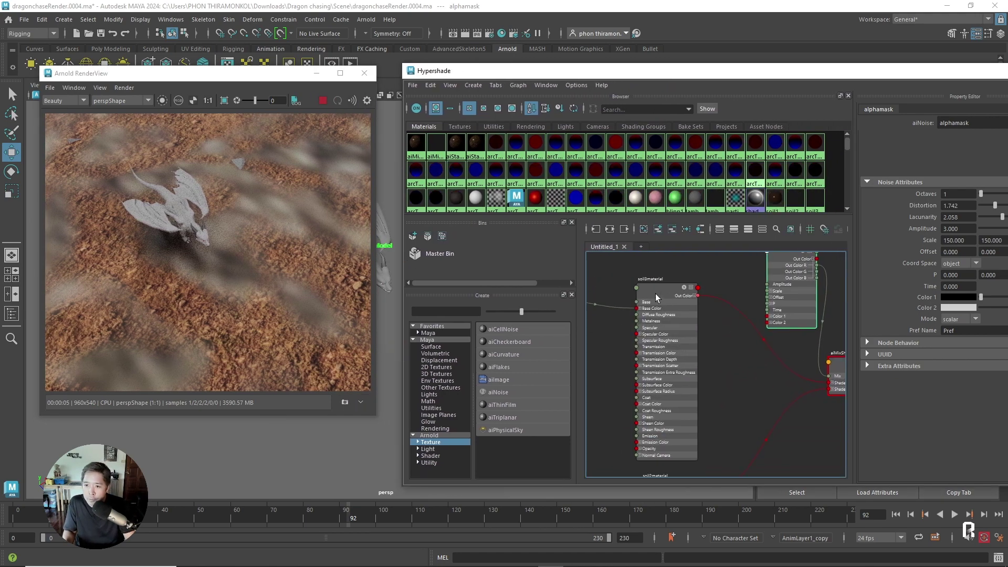
scroll(659, 291, up, 2)
scroll(670, 290, up, 2)
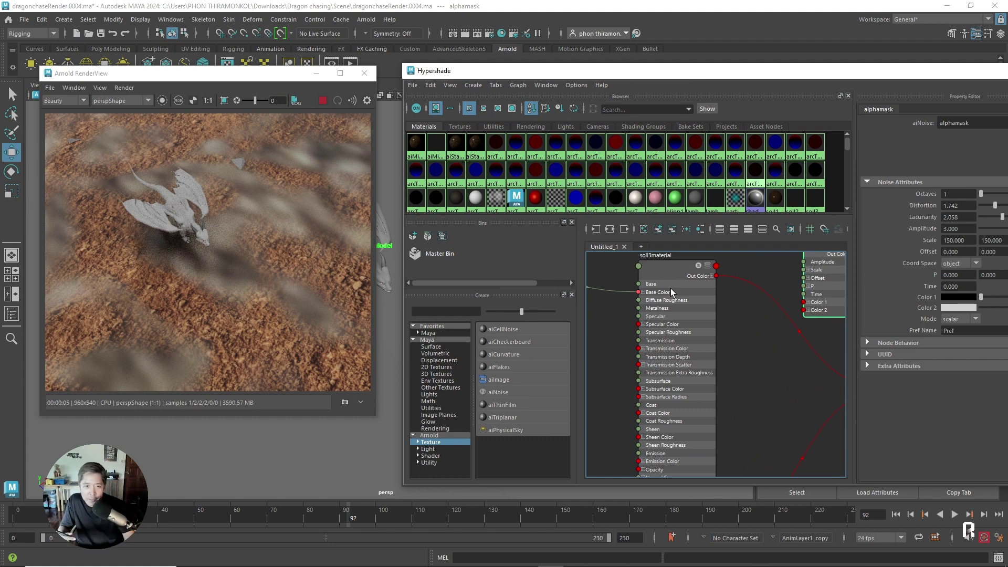
scroll(710, 294, down, 3)
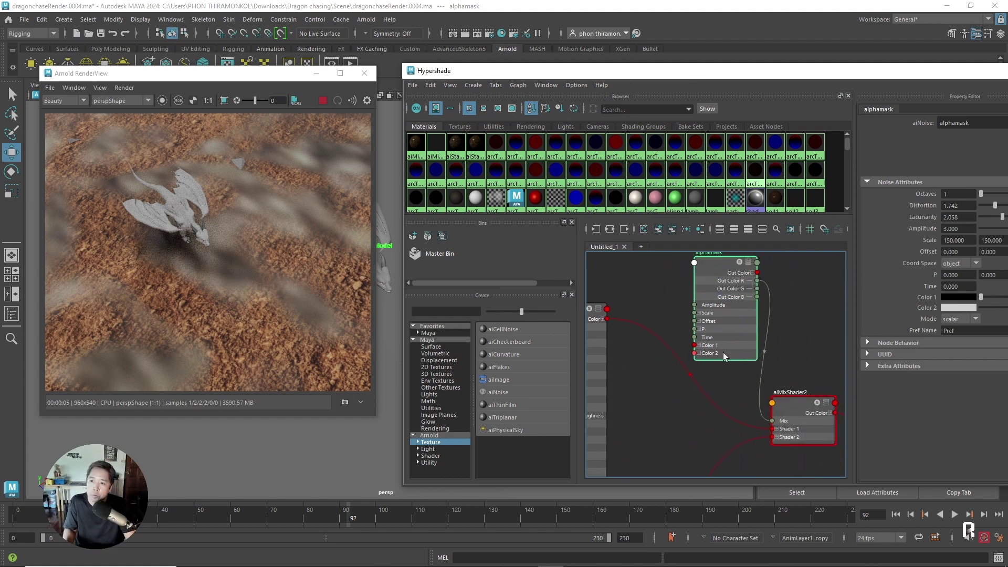
scroll(722, 352, up, 3)
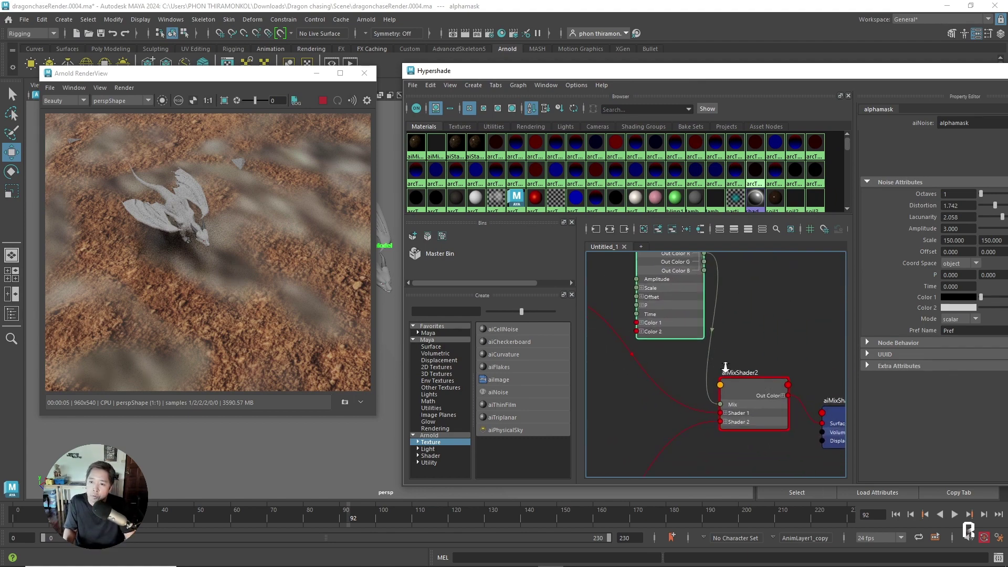
Delete the alphamask connection into aiMixShader2's Mix input.
click(704, 402)
drag(714, 411, 709, 407)
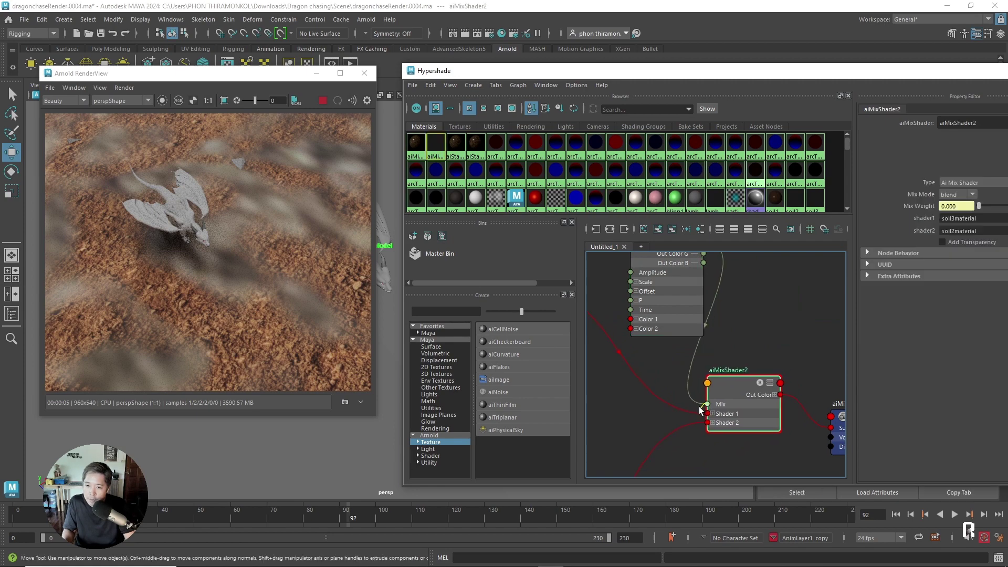
key(Delete)
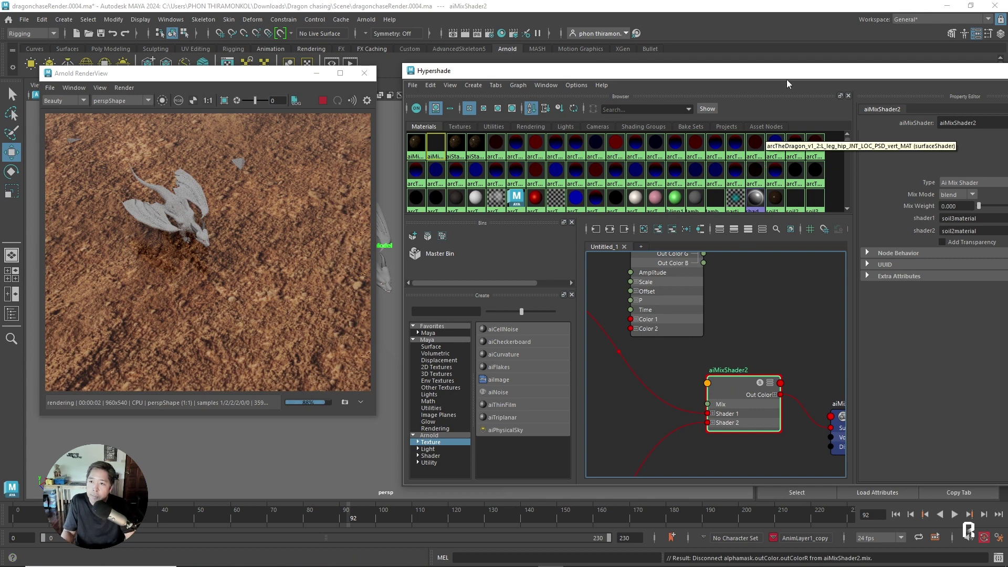
Preview each soil alone by setting Mix Weight to 1.000, then back to 0.000.
drag(790, 79, 739, 80)
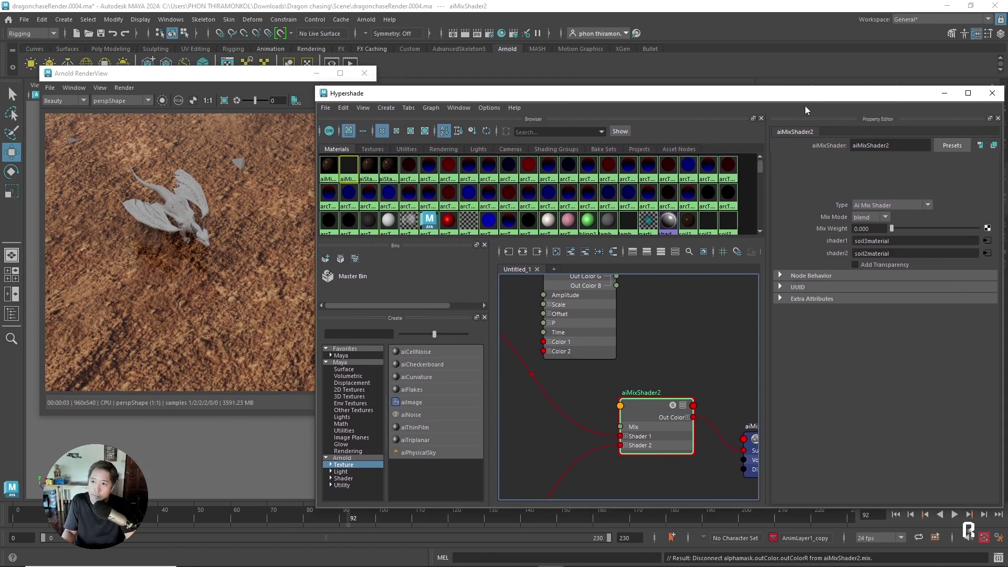
drag(839, 80, 803, 101)
drag(910, 233, 979, 229)
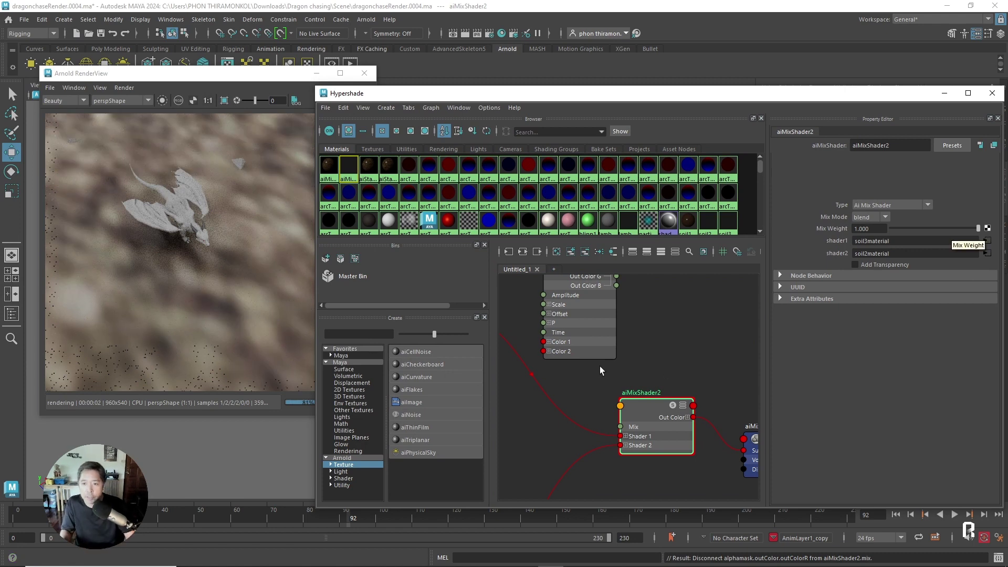
mouse_move(940, 234)
mouse_down()
mouse_move(887, 231)
mouse_move(982, 231)
mouse_up()
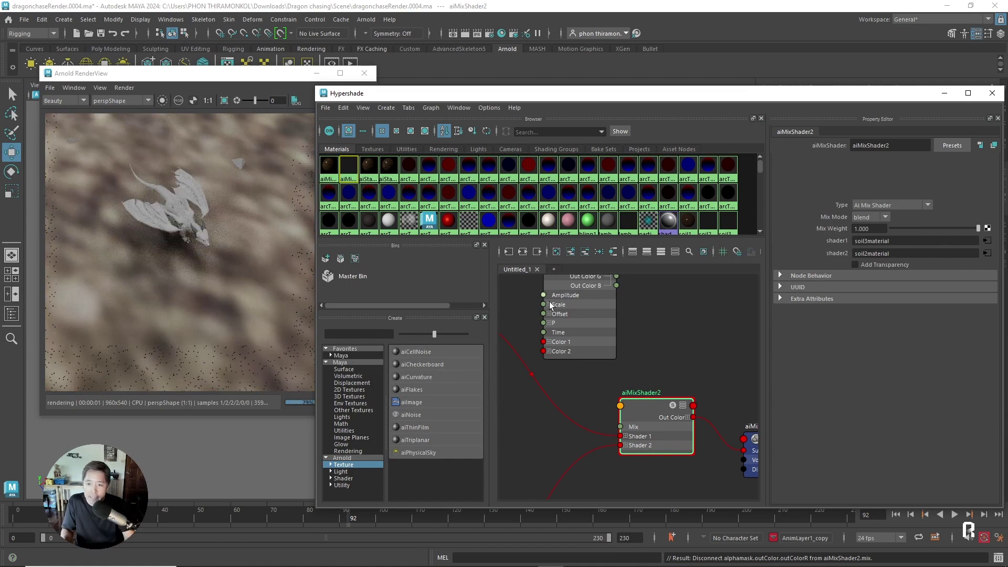
Connect alphamask's Out Color R to aiMixShader2's Mix.
alt+middle_drag(586, 309, 592, 345)
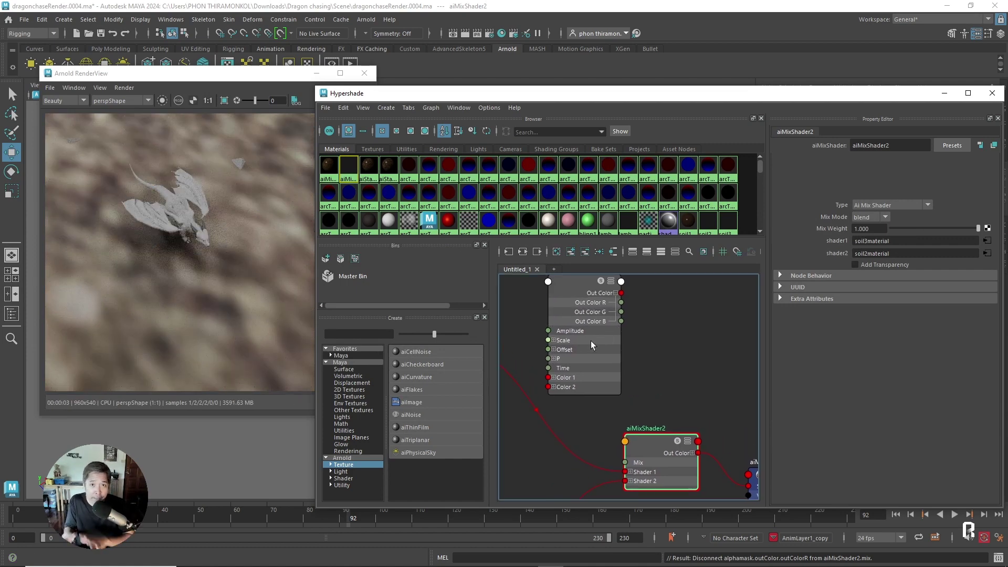
drag(621, 303, 625, 462)
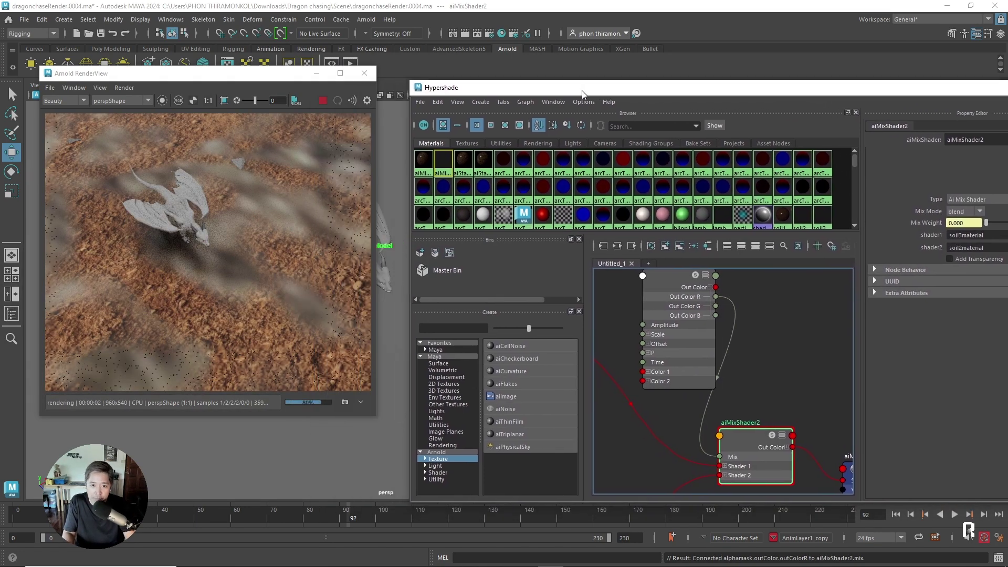
drag(488, 93, 571, 80)
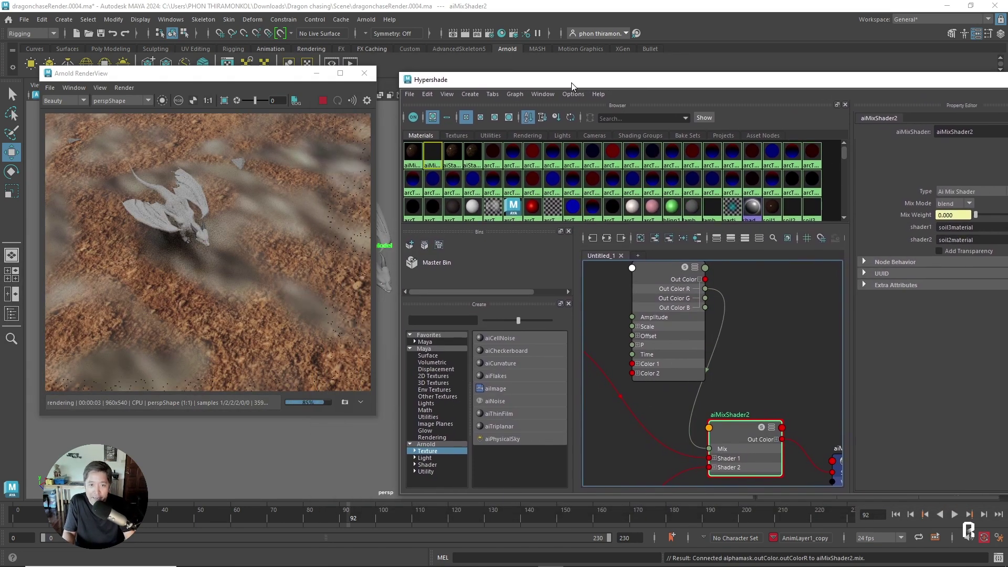
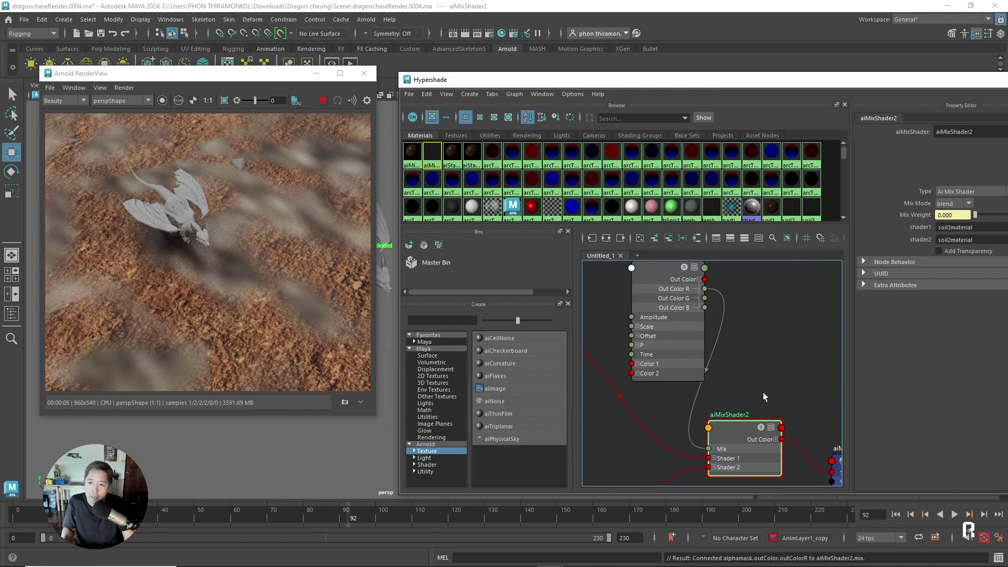
Select the clay texture's placement node, place2dTexture4, in Hypershade.
scroll(763, 392, down, 3)
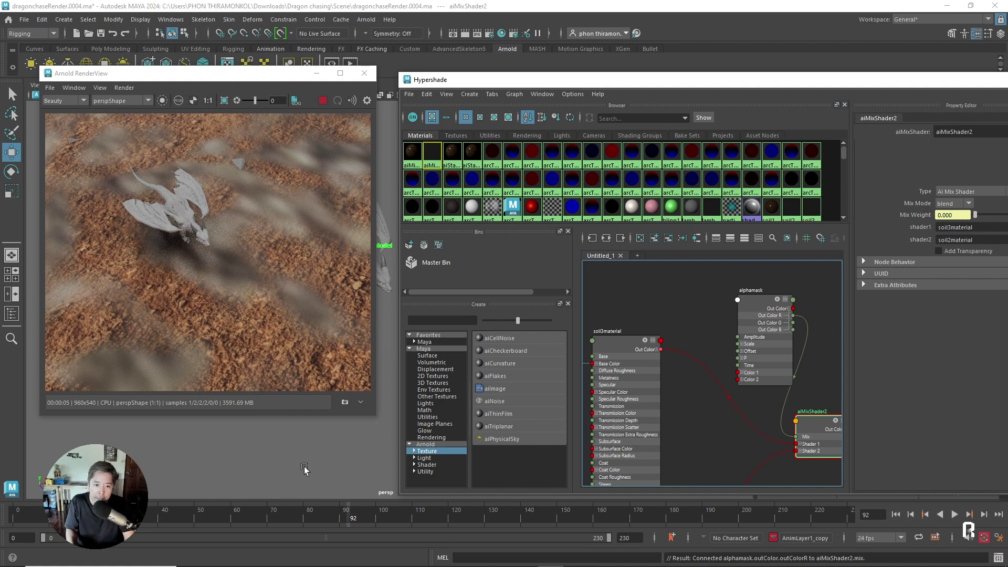
scroll(677, 395, down, 2)
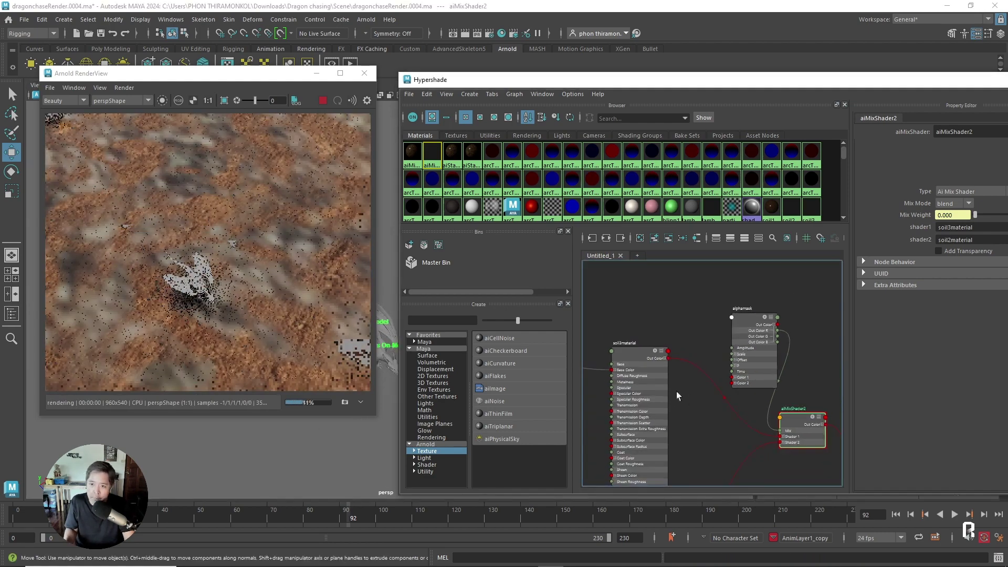
scroll(682, 367, up, 5)
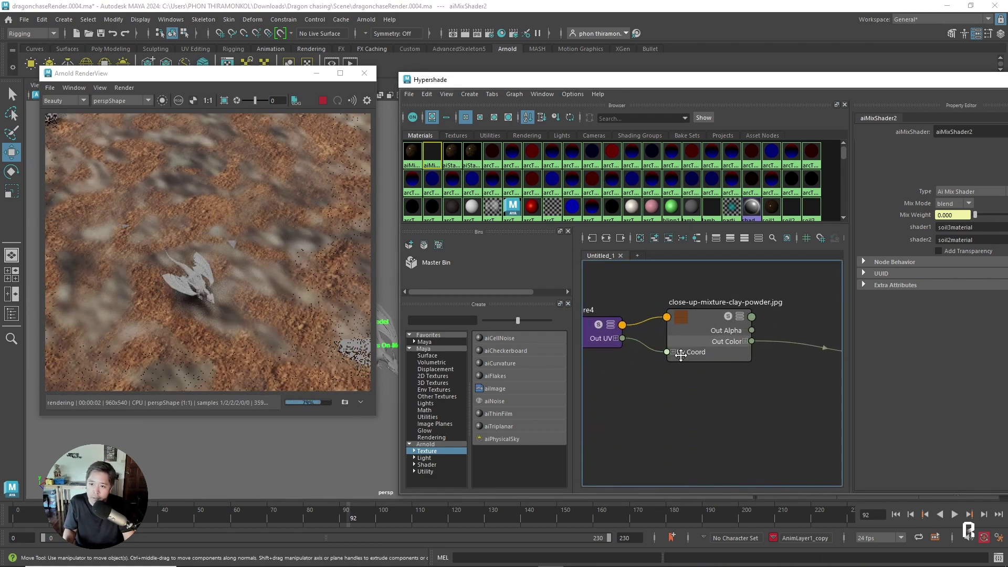
scroll(700, 346, up, 2)
drag(613, 320, 637, 330)
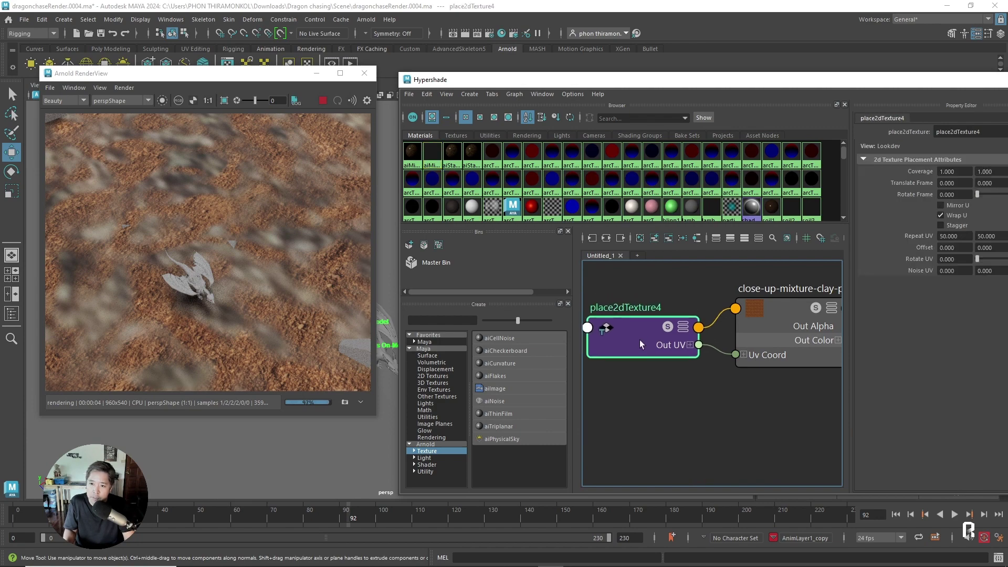
drag(851, 86, 793, 90)
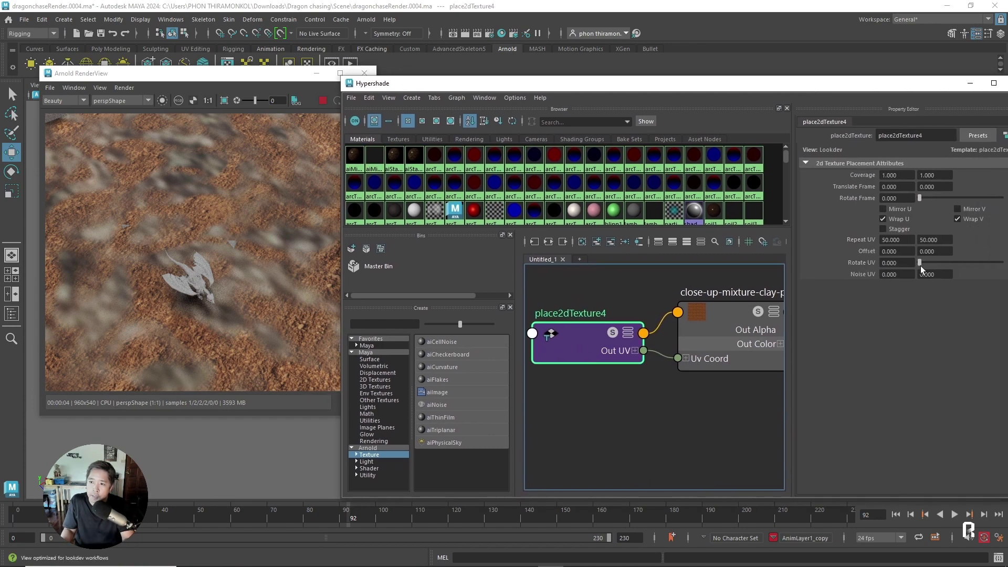
Tile place2dTexture4 80 × 80, rotate it about 25.5°, and render through cameraShape2.
drag(919, 262, 942, 261)
click(892, 239)
text(80)
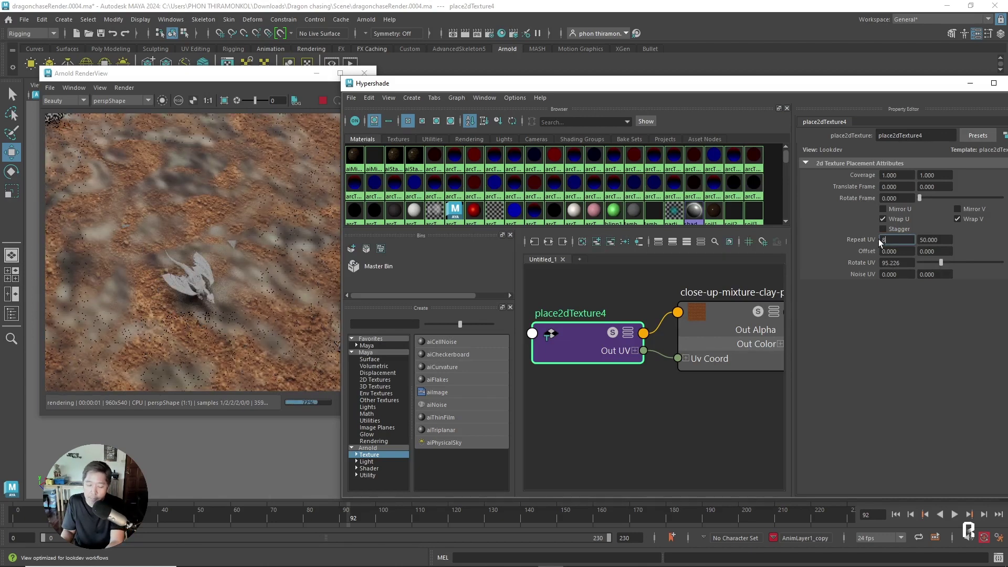
key(Tab)
text(80)
key(Return)
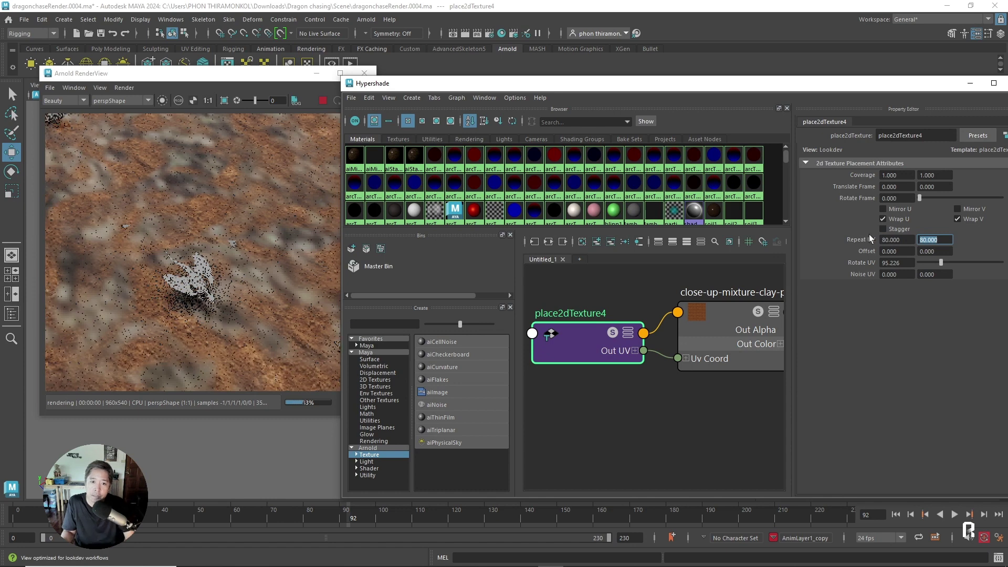
drag(941, 262, 923, 261)
click(234, 83)
mouse_move(234, 83)
mouse_down()
mouse_move(570, 107)
mouse_move(243, 83)
mouse_up()
click(484, 125)
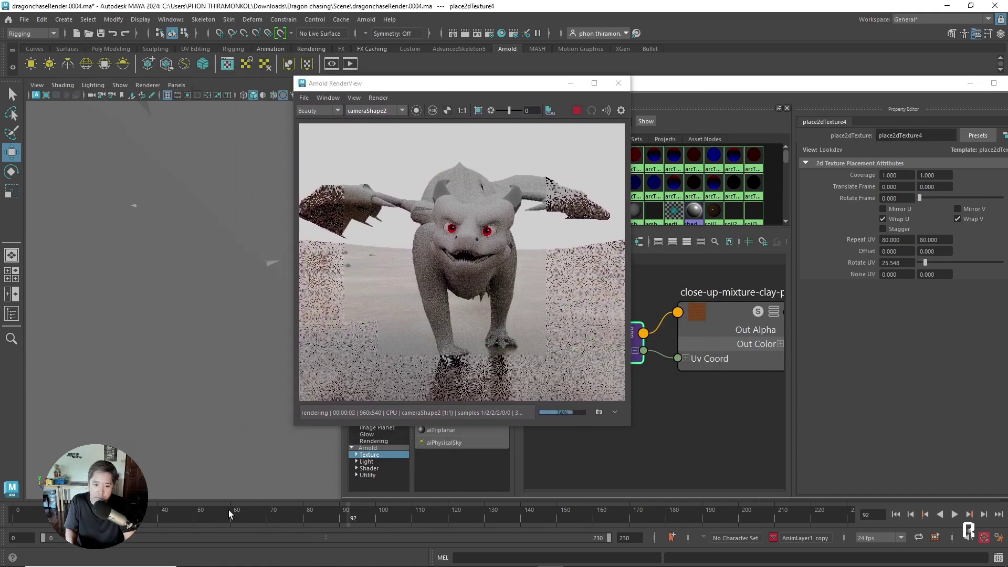
Scrub to frame 56, enlarge the Arnold RenderView, and select the ground's file1 texture node.
mouse_move(228, 512)
mouse_down()
mouse_move(147, 517)
mouse_move(222, 517)
mouse_up()
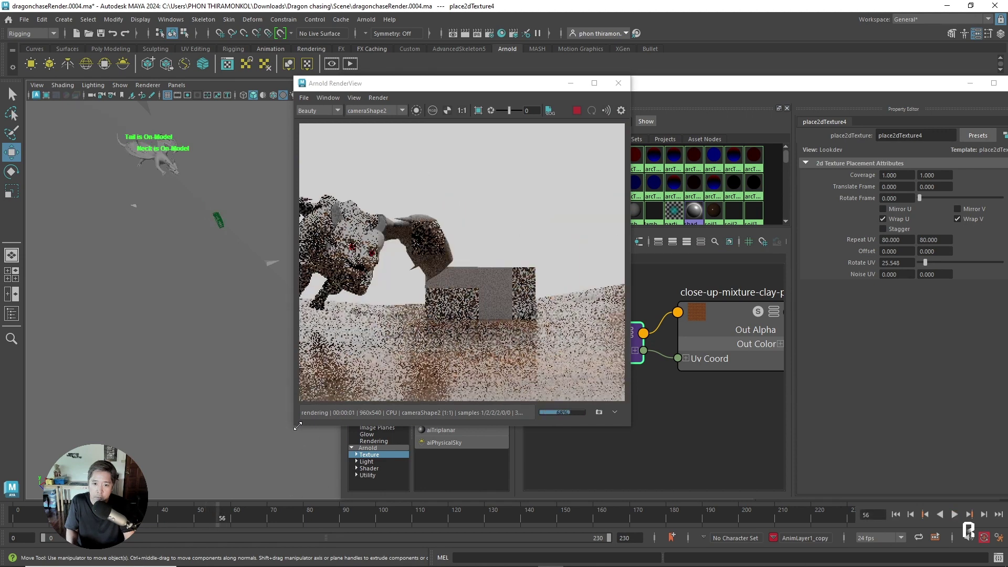
drag(294, 425, 91, 447)
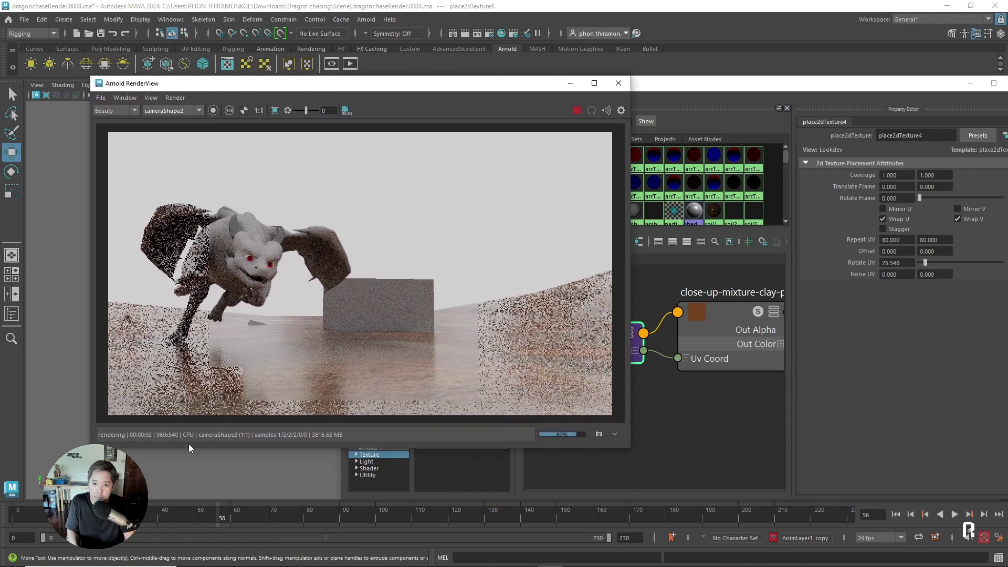
click(567, 332)
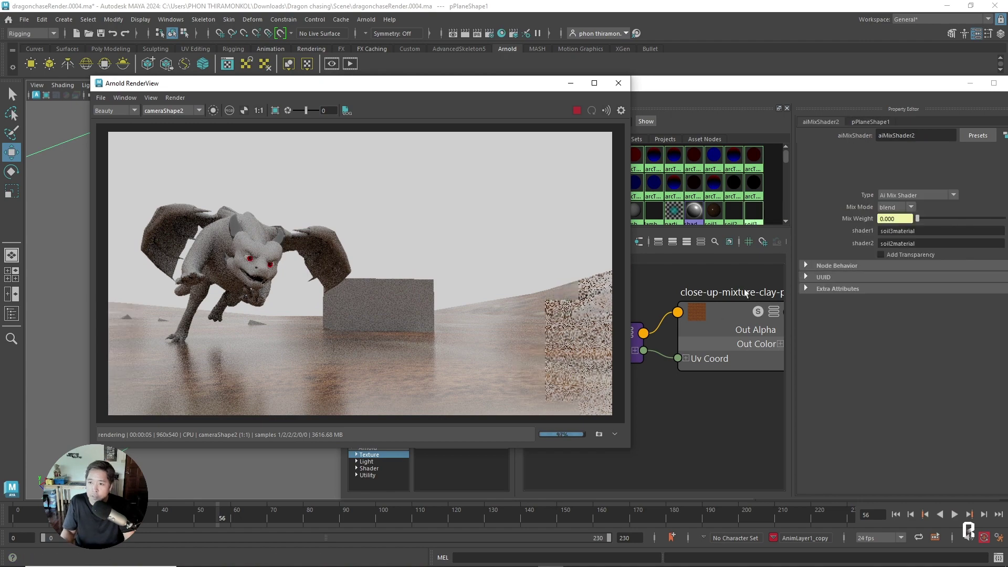
click(721, 311)
Set soil3material's Specular Weight to 0.
drag(887, 88, 827, 125)
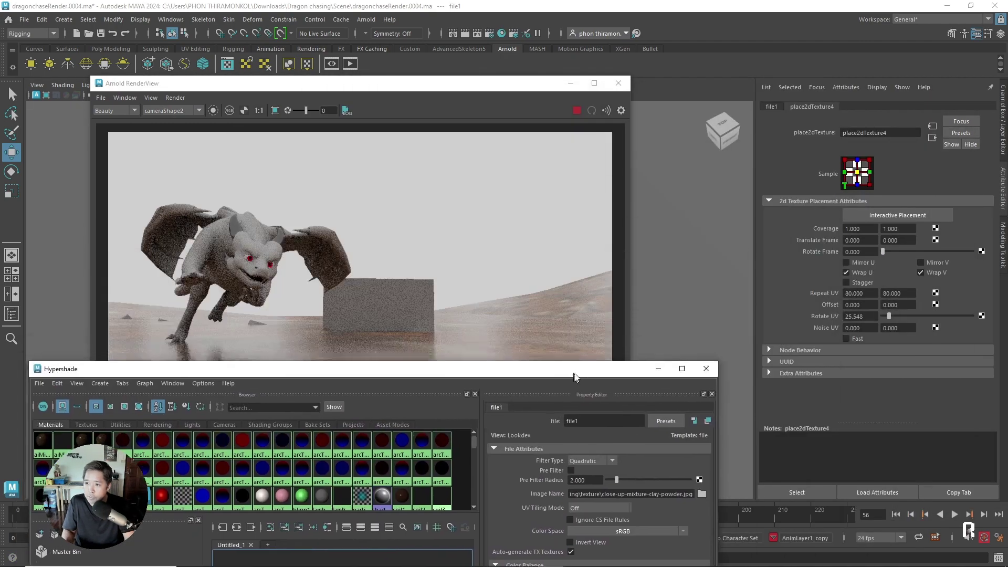
scroll(634, 412, down, 4)
scroll(547, 377, up, 5)
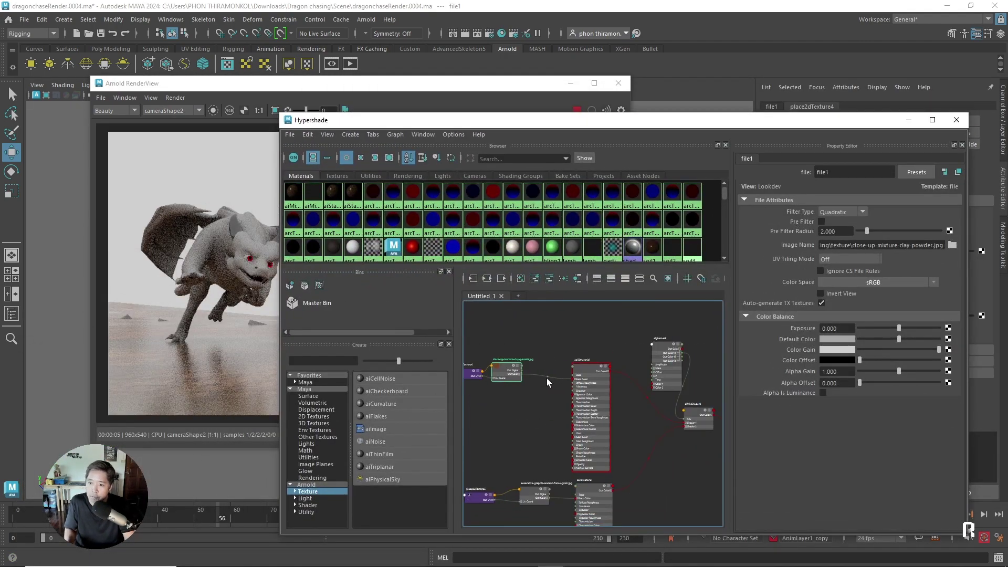
click(572, 329)
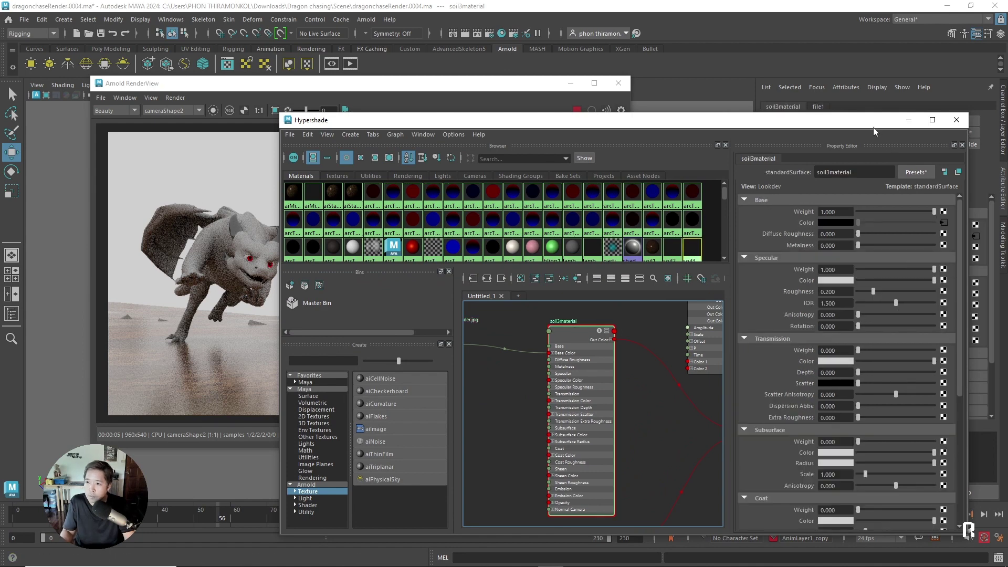
click(864, 270)
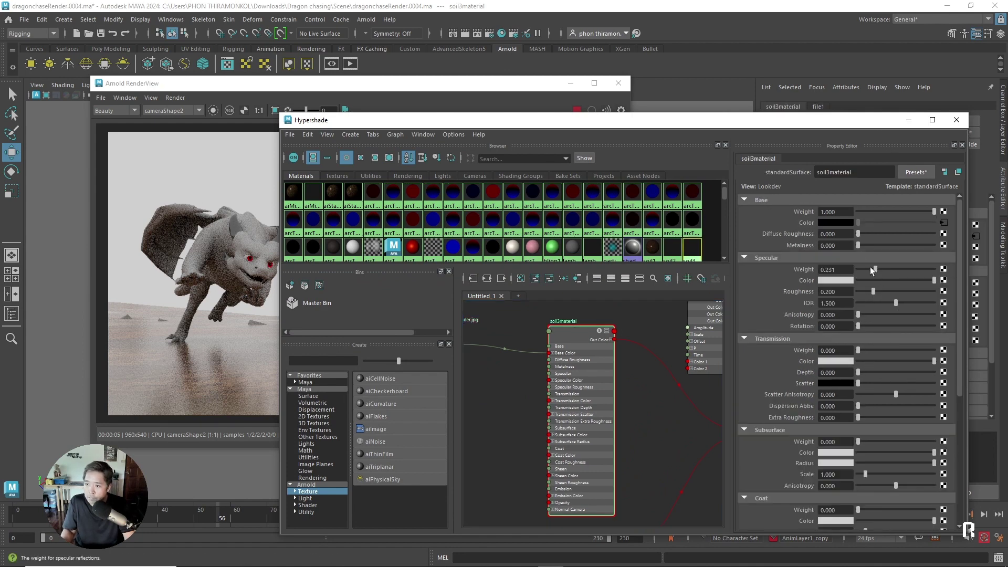
Lower soil2material's Specular Weight in the shader graph.
middle_drag(643, 523, 682, 397)
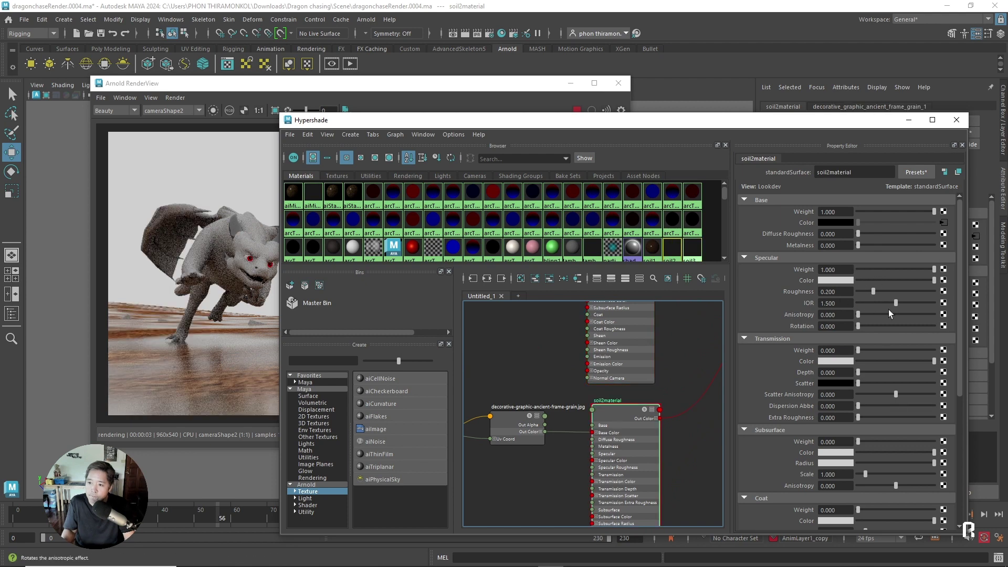
drag(857, 270, 885, 269)
drag(526, 123, 800, 126)
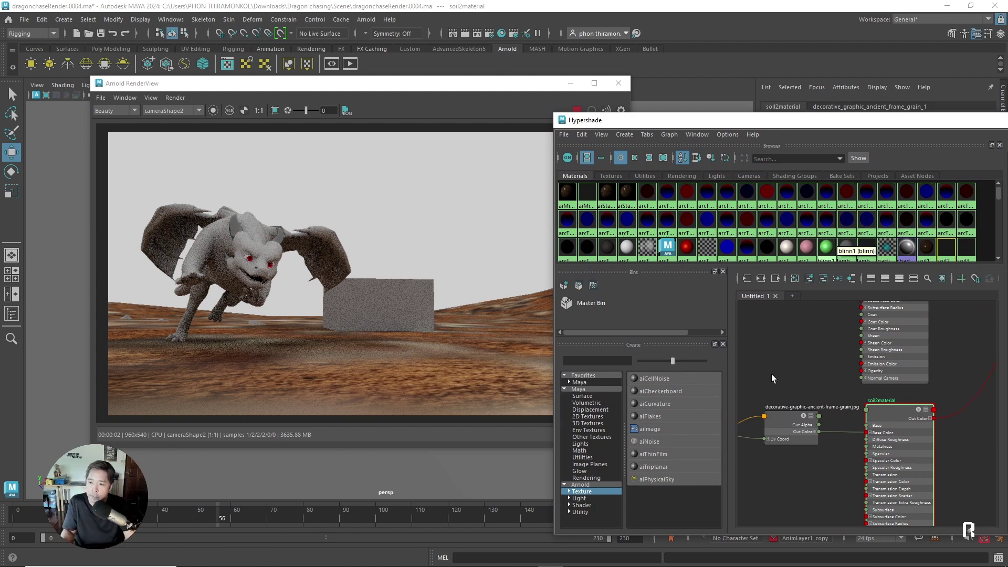
Switch the Arnold RenderView camera to perspShape and return to Hypershade.
click(171, 111)
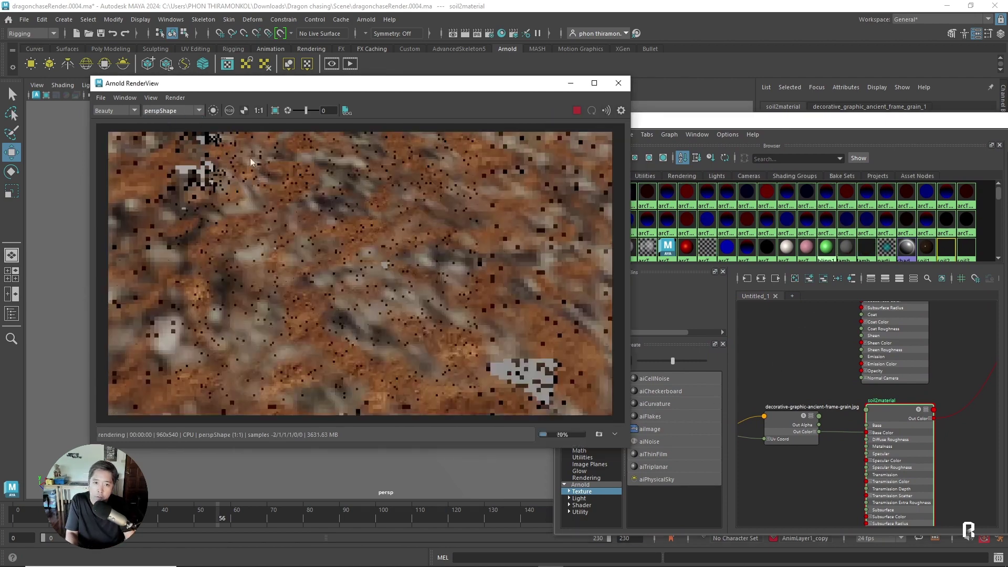
drag(457, 89, 389, 94)
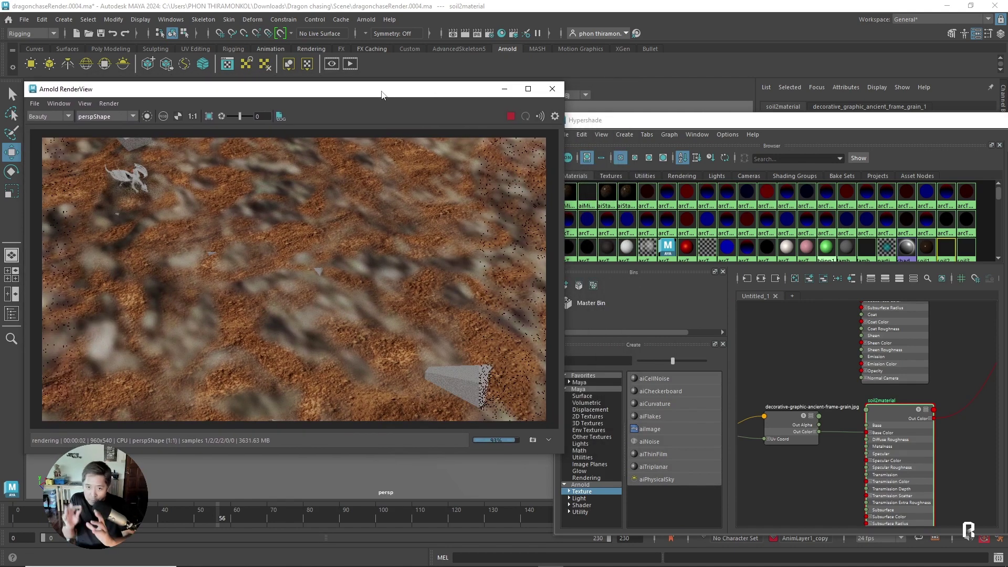
click(778, 393)
scroll(779, 393, down, 2)
scroll(779, 392, down, 2)
scroll(778, 393, up, 4)
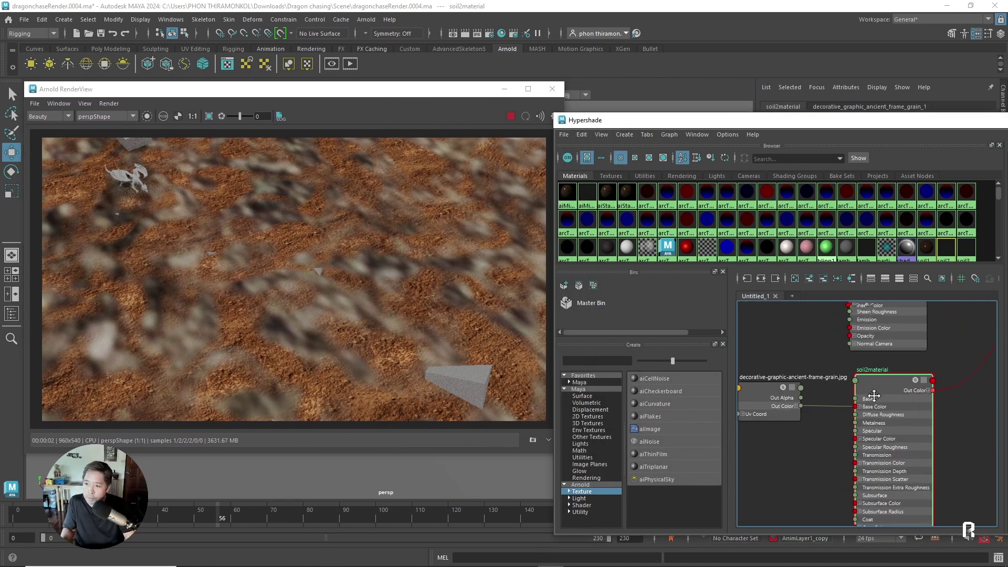
scroll(772, 399, down, 2)
scroll(767, 402, up, 1)
Select place2dTexture5, the ancient-frame-grain soil texture's placement node.
alt+middle_drag(766, 402, 839, 400)
scroll(839, 401, up, 2)
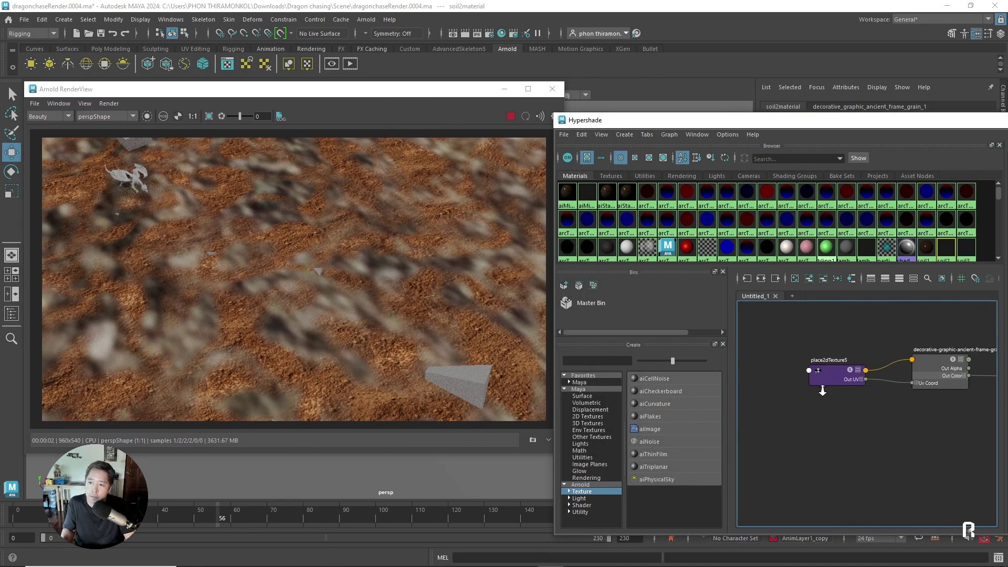
scroll(829, 393, up, 3)
scroll(822, 386, up, 2)
click(822, 386)
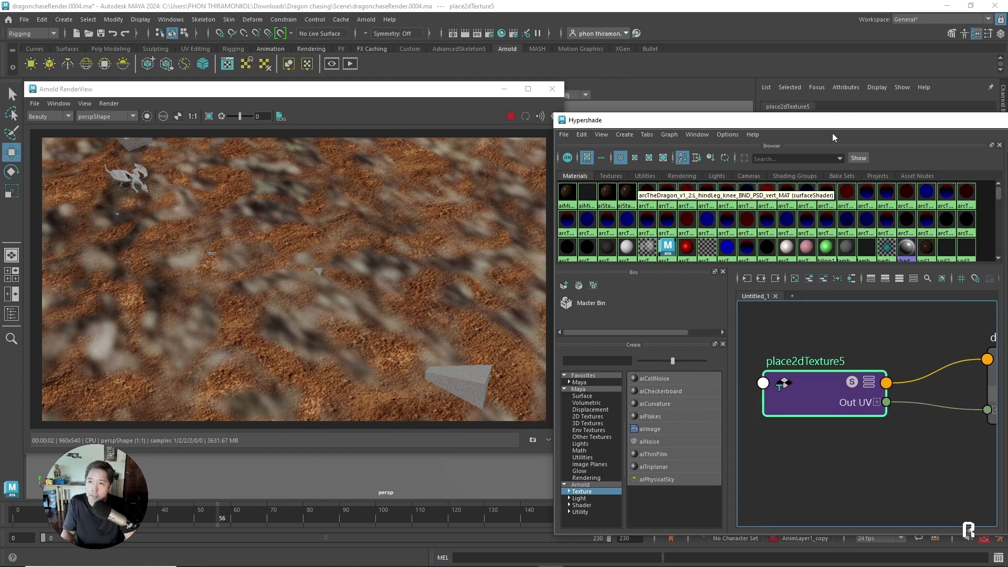
drag(836, 126, 475, 427)
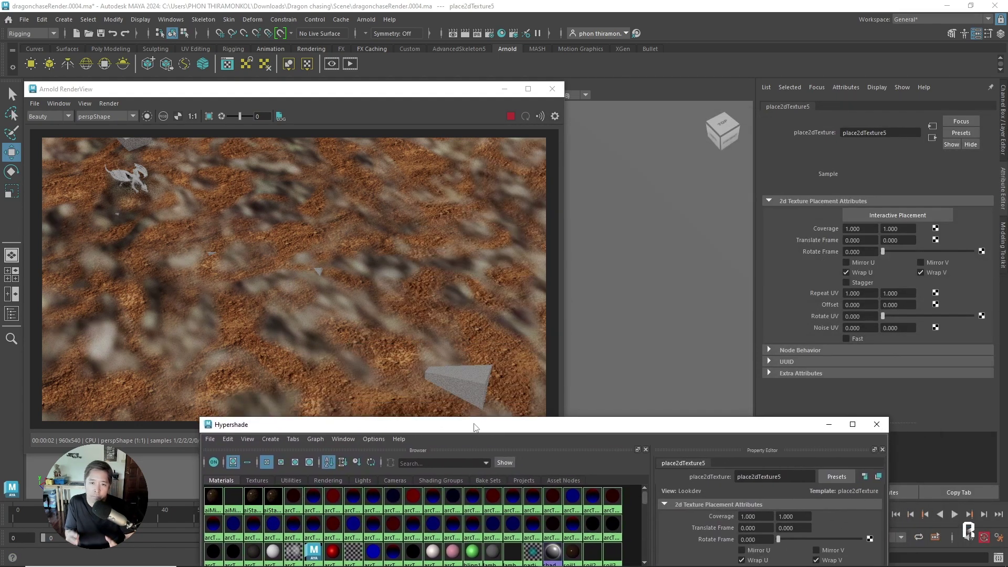
Set place2dTexture5's Repeat UV to 15 × 15.
drag(869, 289, 824, 294)
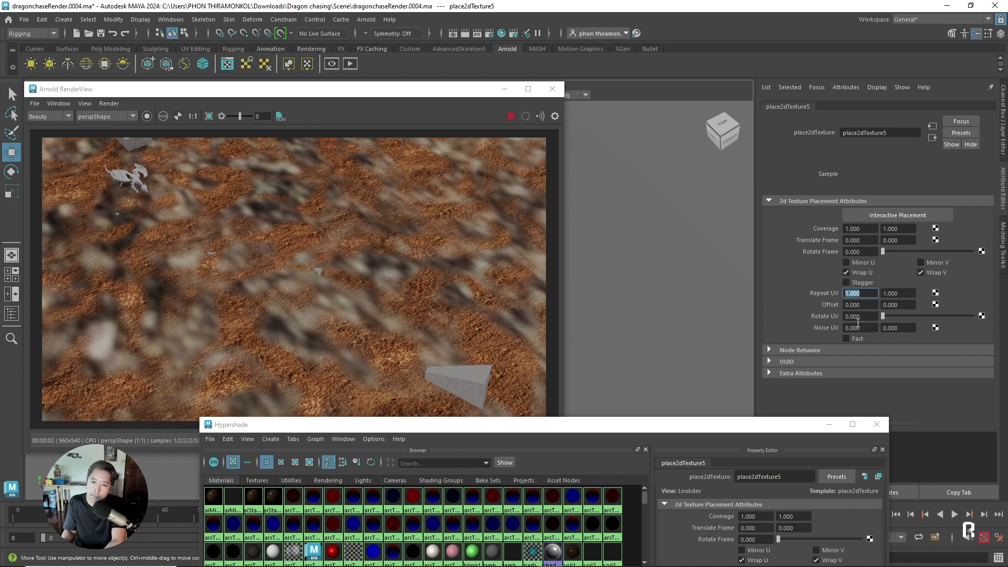
text(20)
key(Tab)
text(20)
key(Return)
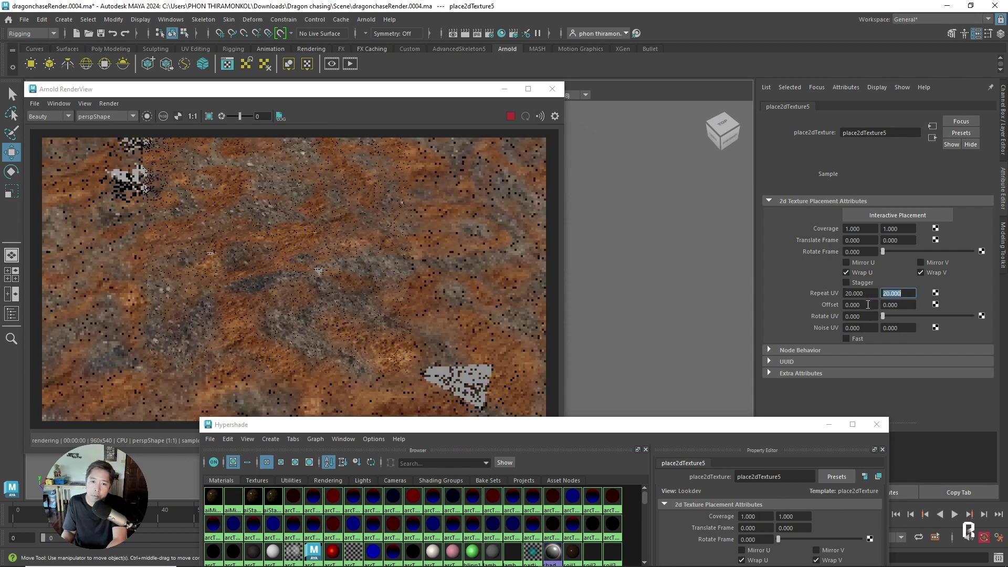
drag(866, 293, 839, 297)
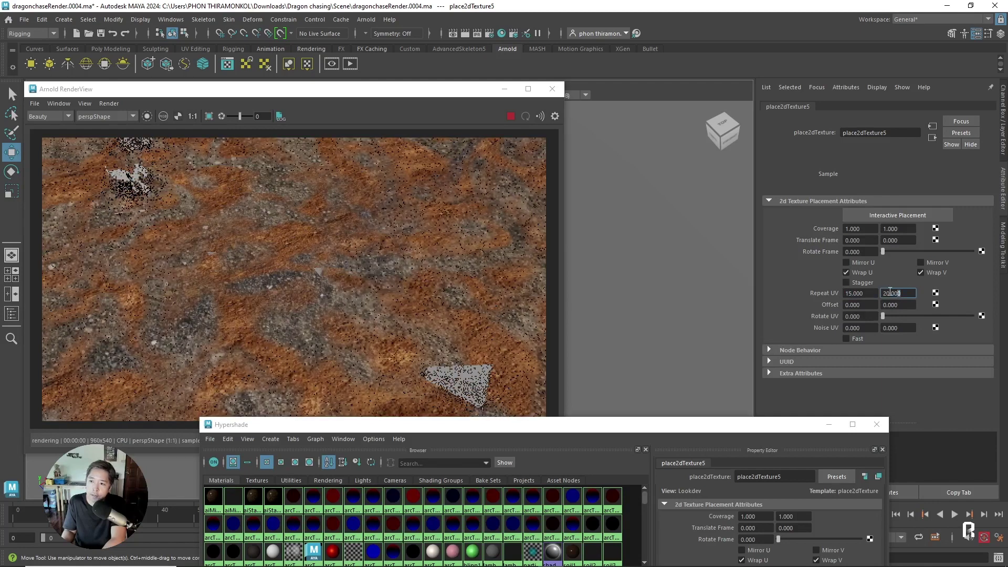
key(Tab)
text(15)
key(Return)
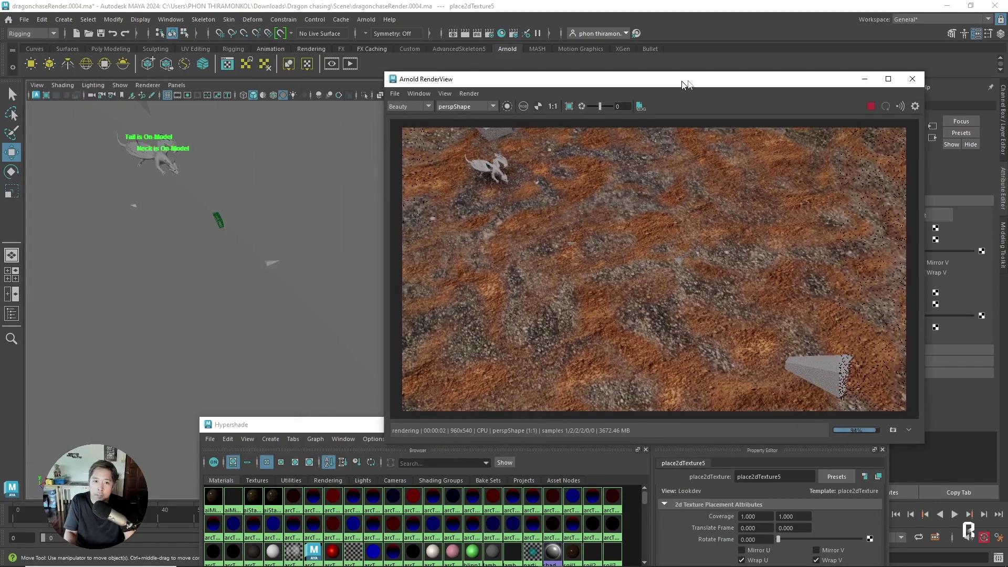
Orbit the viewport around the dragon and place the Arnold RenderView in front of Hypershade.
drag(317, 98, 710, 87)
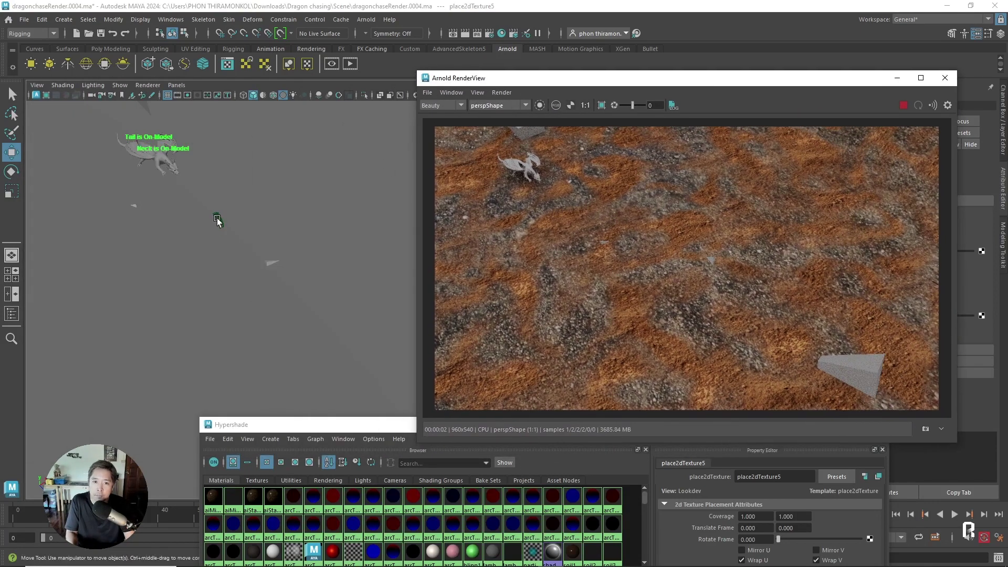
mouse_move(218, 218)
alt+mouse_down()
mouse_move(314, 260)
mouse_move(281, 252)
alt+mouse_up()
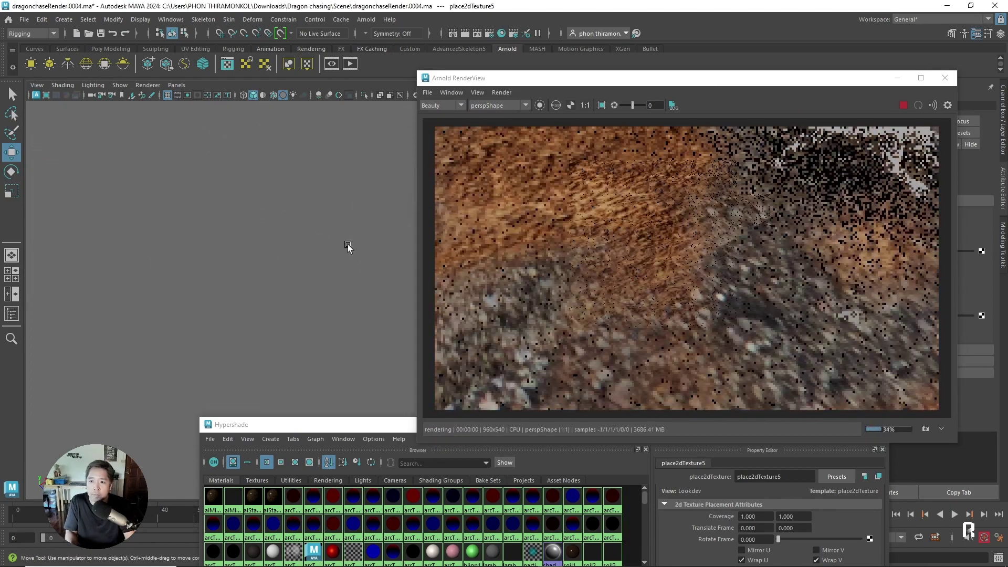
mouse_move(348, 243)
alt+mouse_down()
mouse_move(297, 235)
mouse_move(317, 284)
mouse_move(315, 263)
mouse_move(332, 263)
alt+mouse_up()
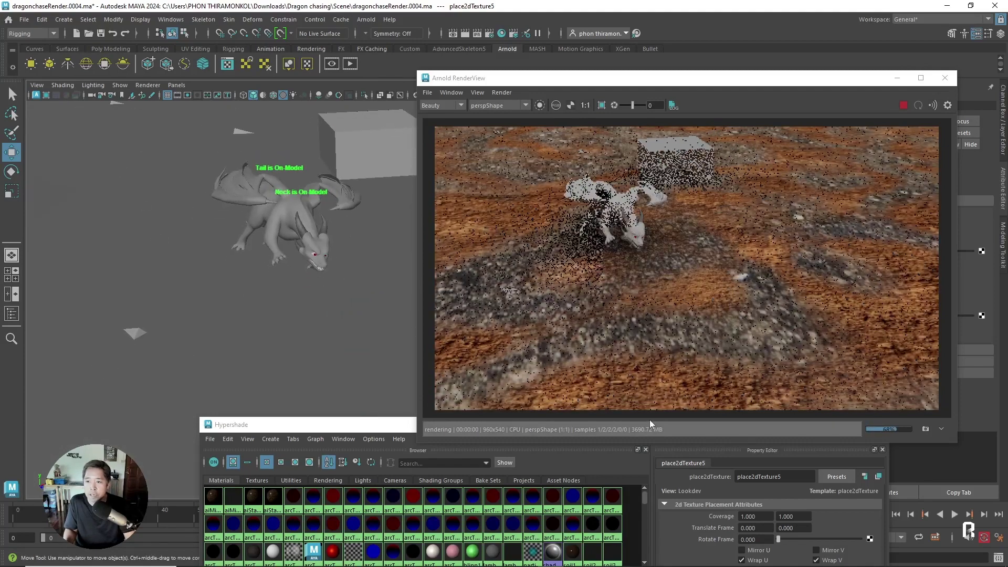
drag(394, 420, 182, 122)
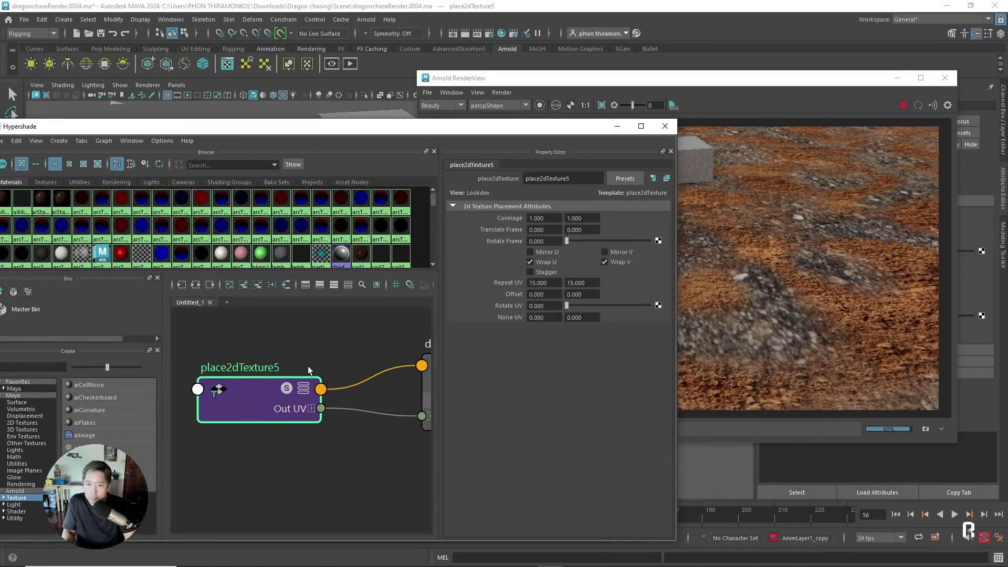
drag(811, 79, 508, 90)
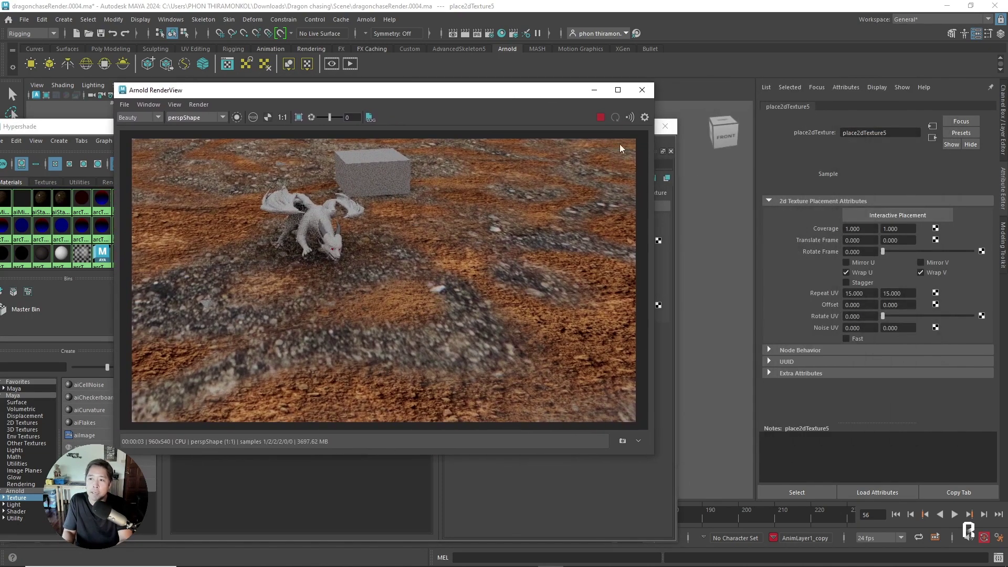
Set place2dTexture5's Repeat UV to 50 × 50.
double_click(867, 292)
text(20)
key(Tab)
text(20)
key(Return)
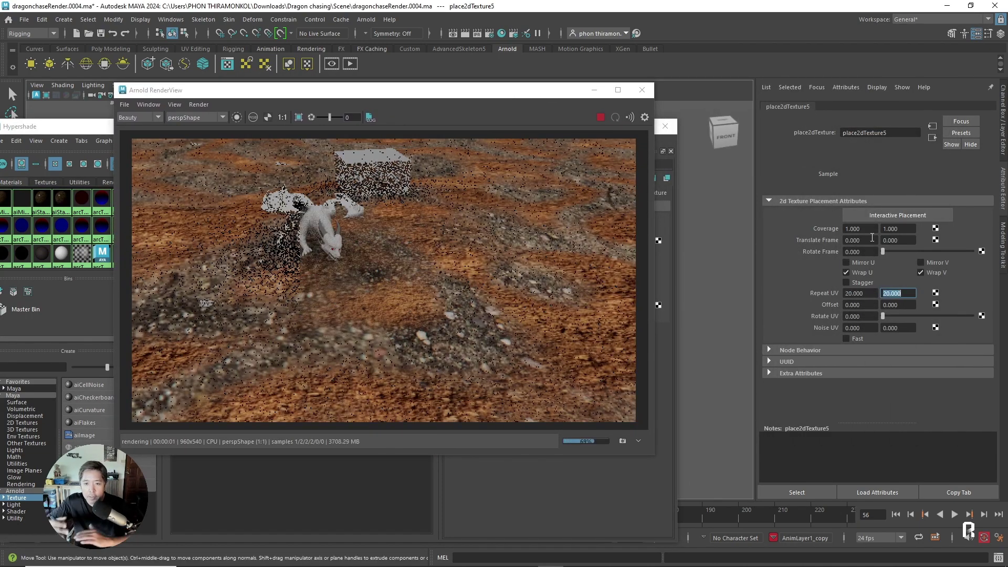
key(Tab)
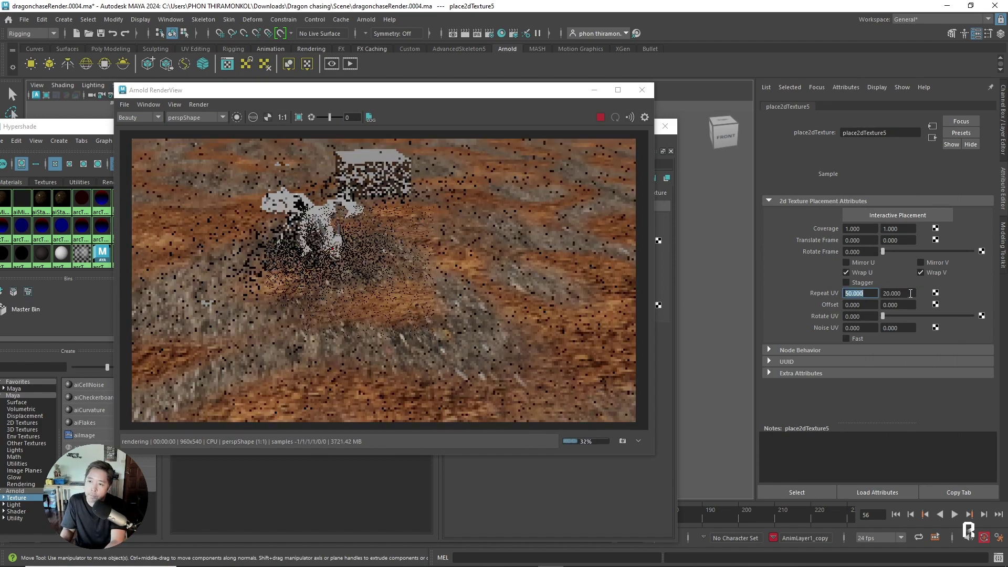
text(50)
key(Return)
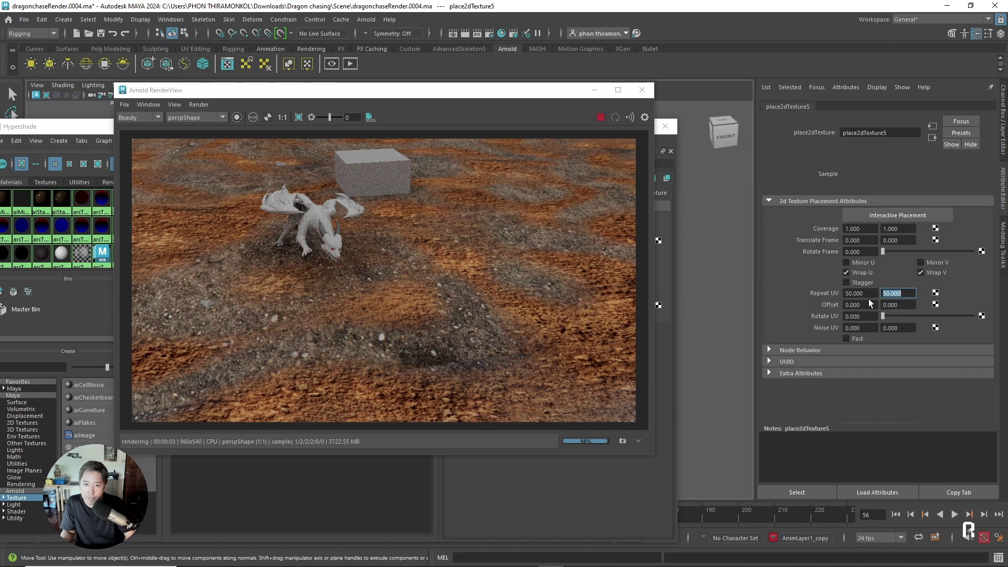
Rotate place2dTexture5's UVs to about 100 and rearrange the render and shader windows.
drag(886, 316, 907, 314)
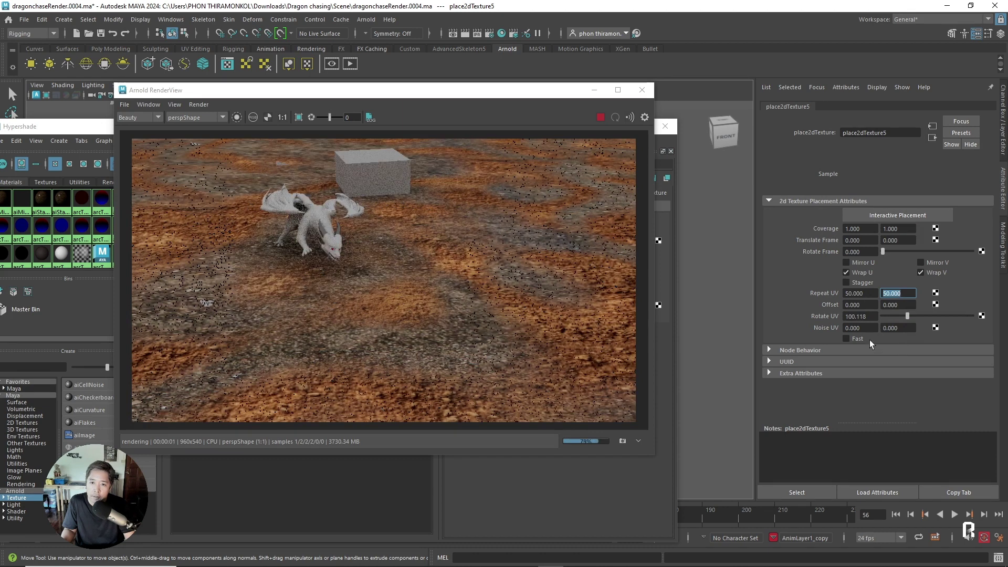
drag(507, 95, 684, 113)
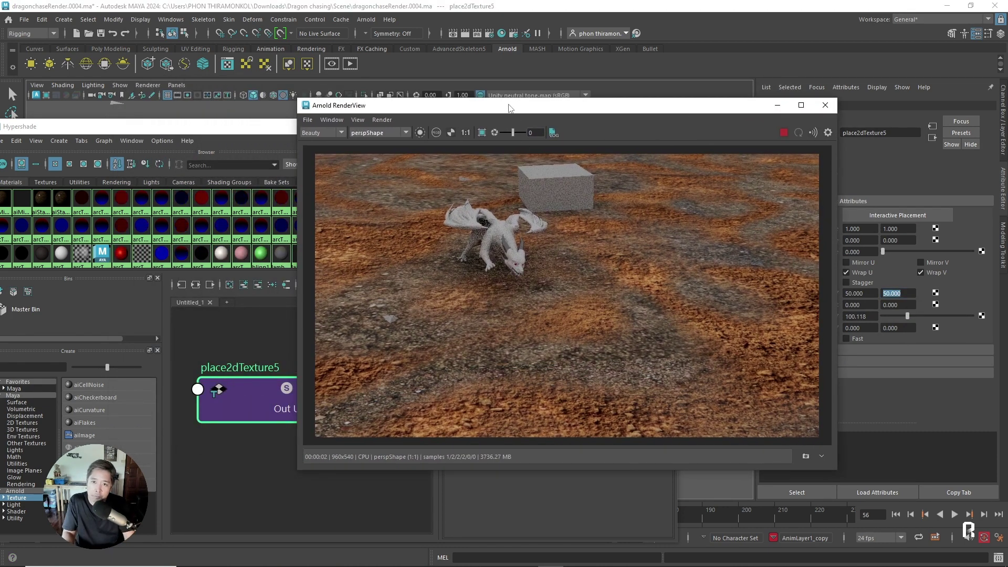
drag(508, 108, 713, 92)
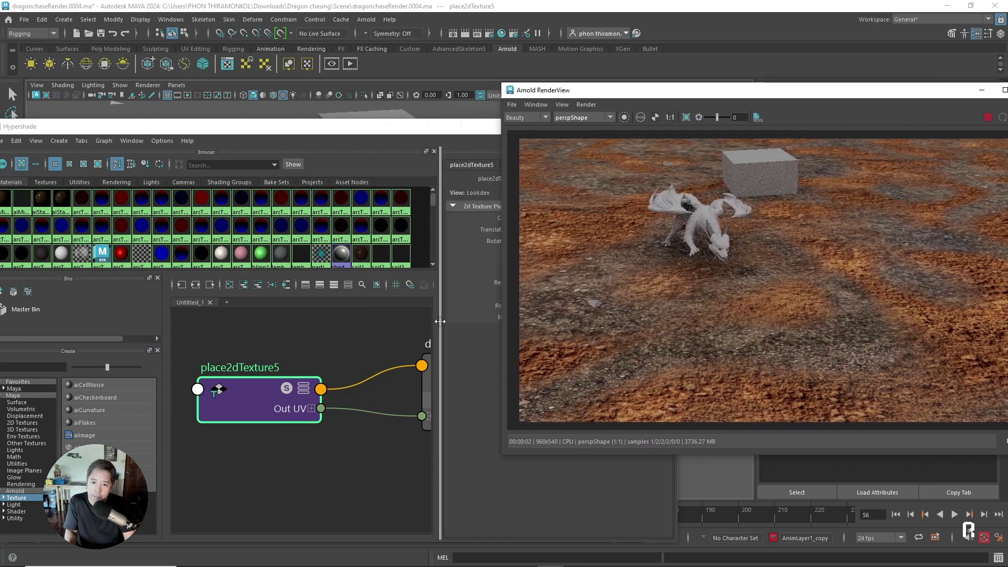
click(449, 322)
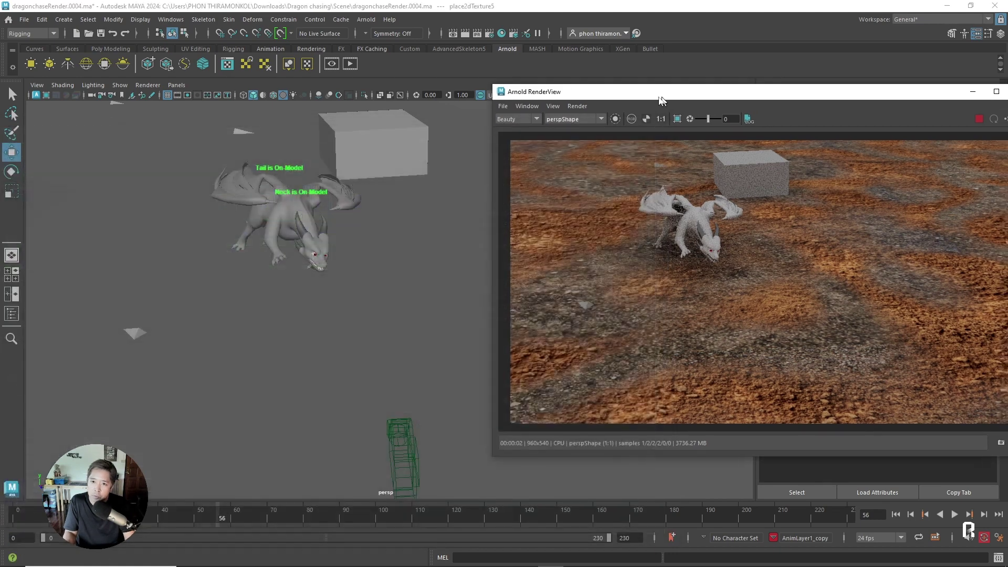
drag(673, 99, 274, 124)
Select the ground plane pPlane1, check the desktop texture folder, and open the Windows menu.
click(662, 291)
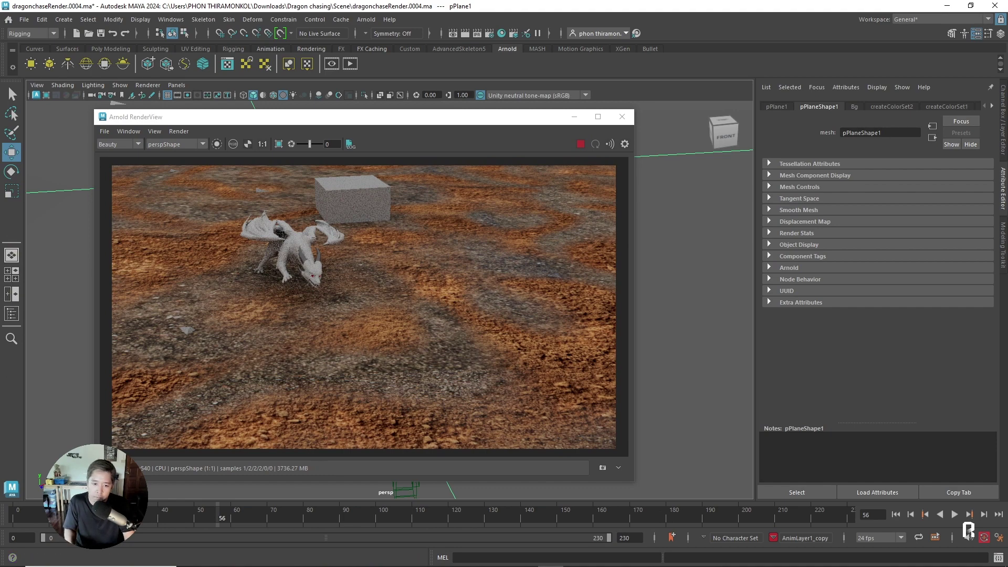
click(549, 557)
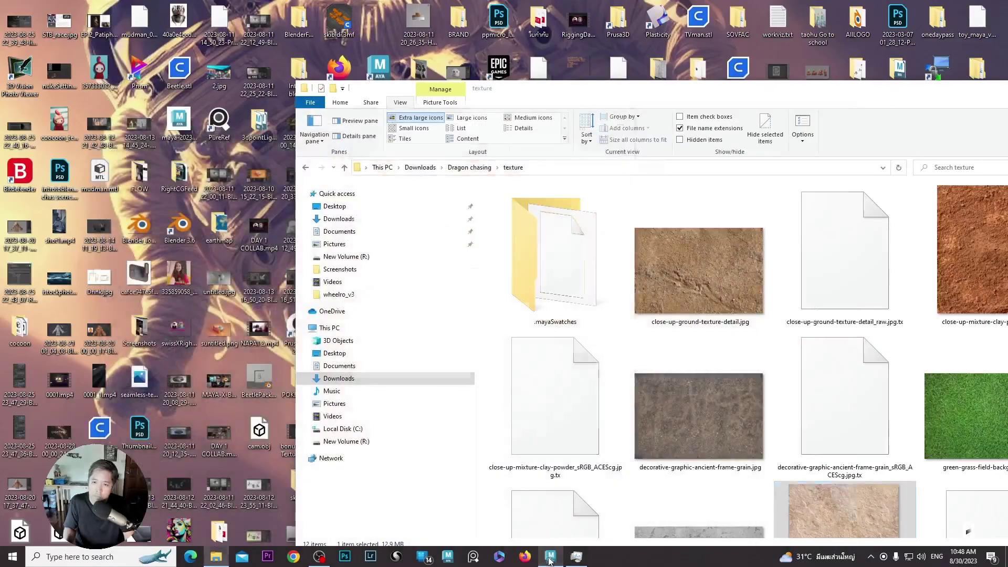
click(549, 558)
click(170, 20)
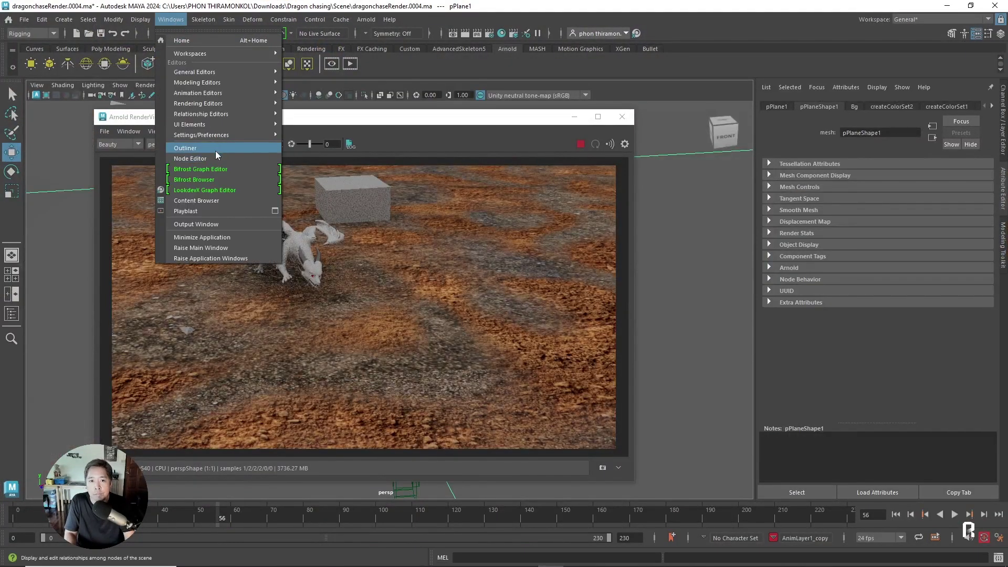
mouse_move(199, 103)
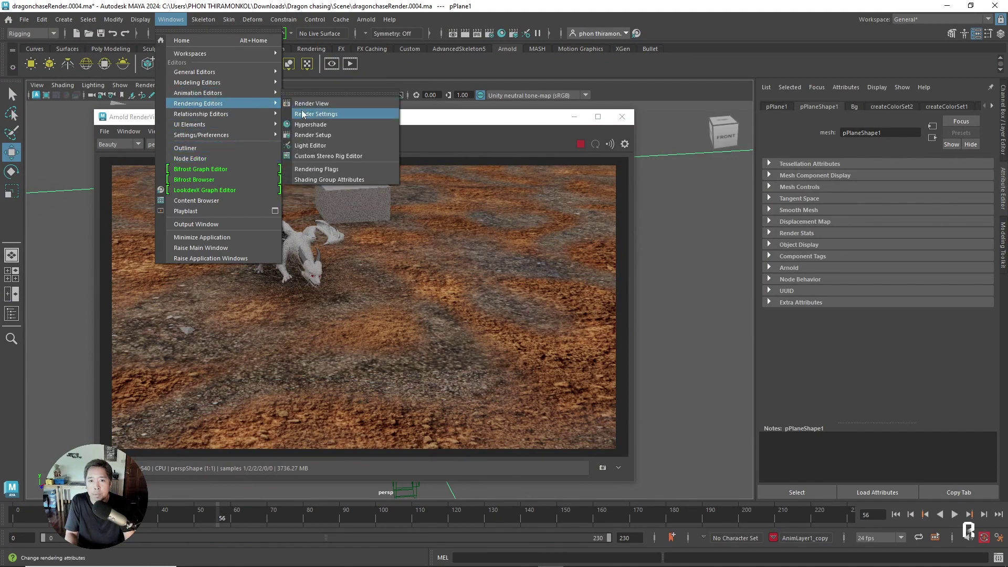
Open Hypershade and zoom in on aiMixShader2's input ports.
click(341, 114)
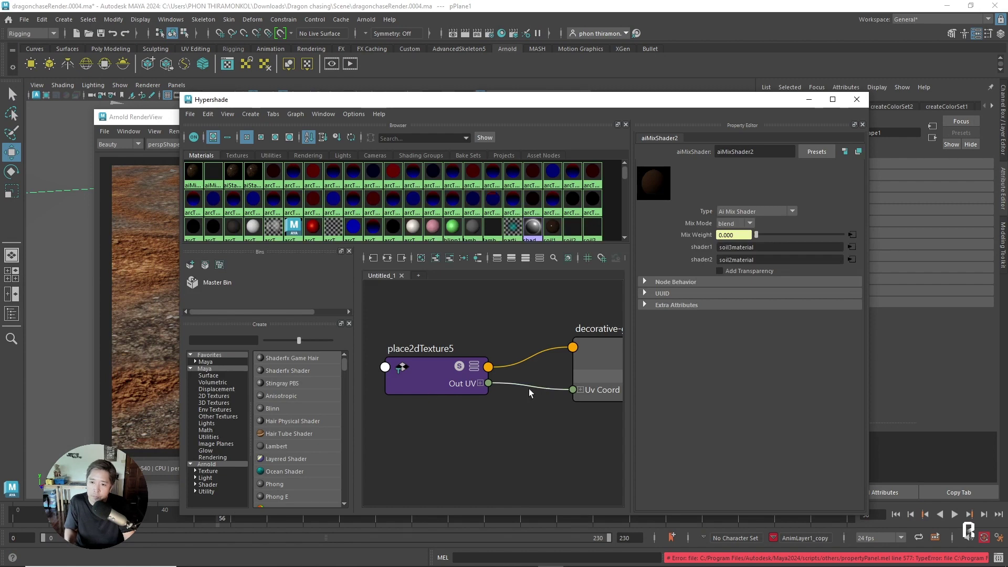
scroll(528, 389, down, 5)
scroll(511, 377, up, 2)
scroll(582, 377, up, 2)
alt+middle_drag(583, 377, 509, 411)
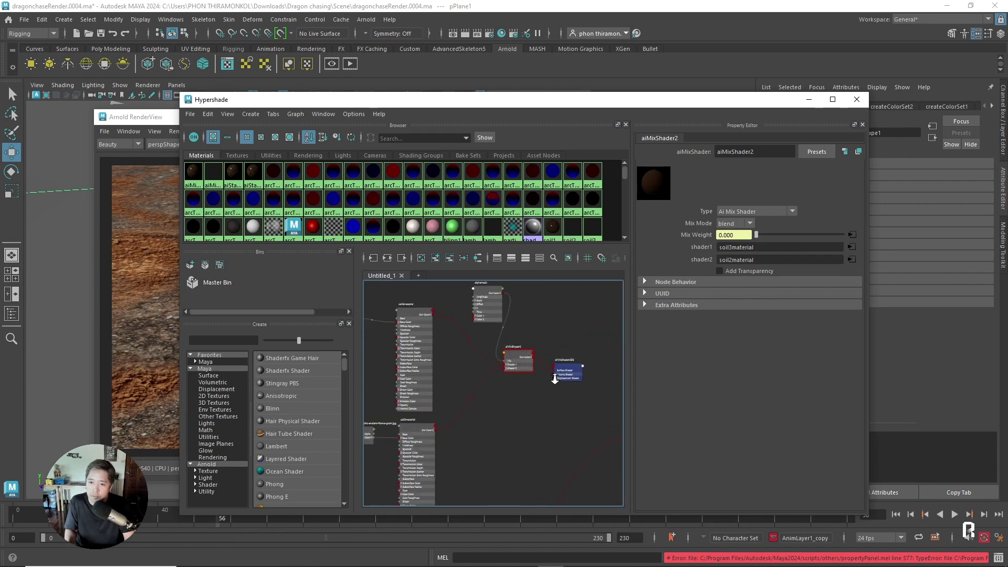
scroll(528, 342, up, 5)
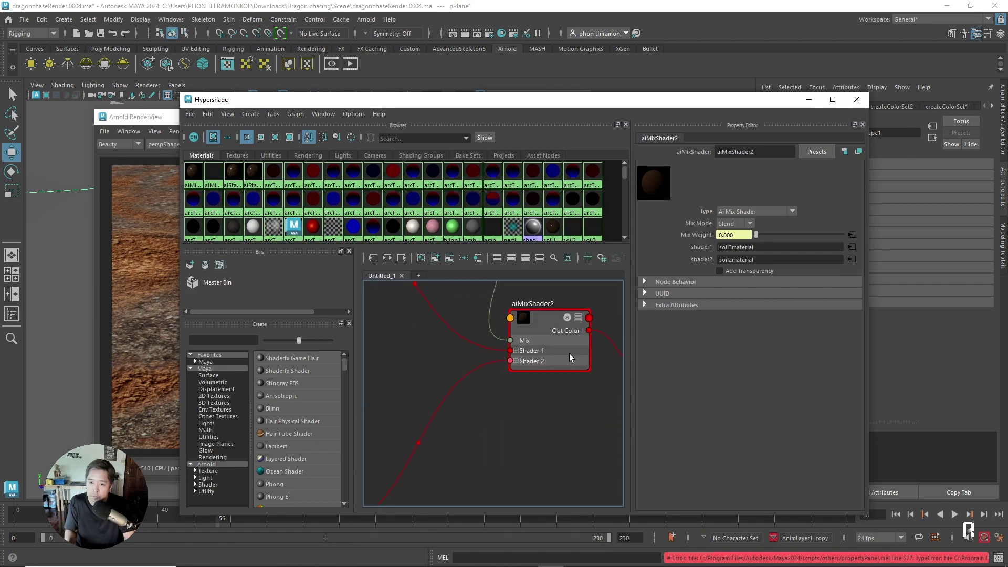
Delete the alphamask wire into aiMixShader2's Mix input and view the new render.
click(498, 336)
key(Delete)
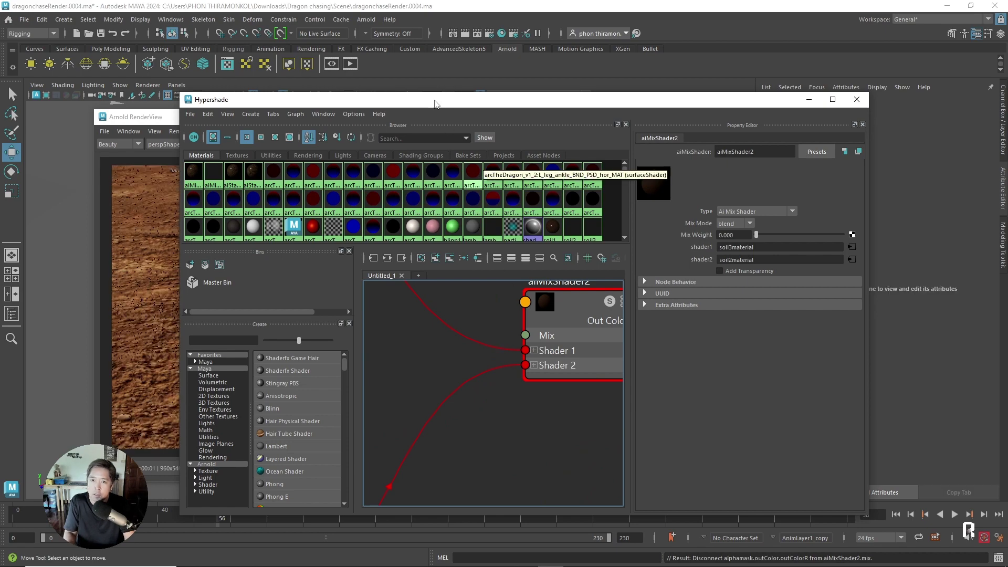
drag(440, 103, 428, 437)
drag(470, 116, 533, 103)
Save Snapshot_01 of the uniform-soil render, hide the snapshot strip, and bring Hypershade back up.
drag(603, 96, 807, 74)
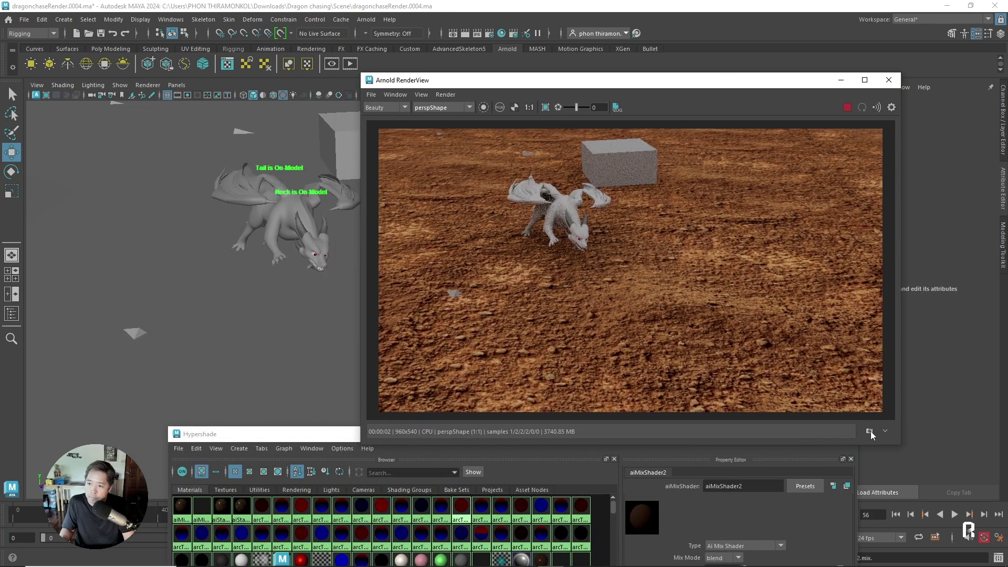
click(869, 432)
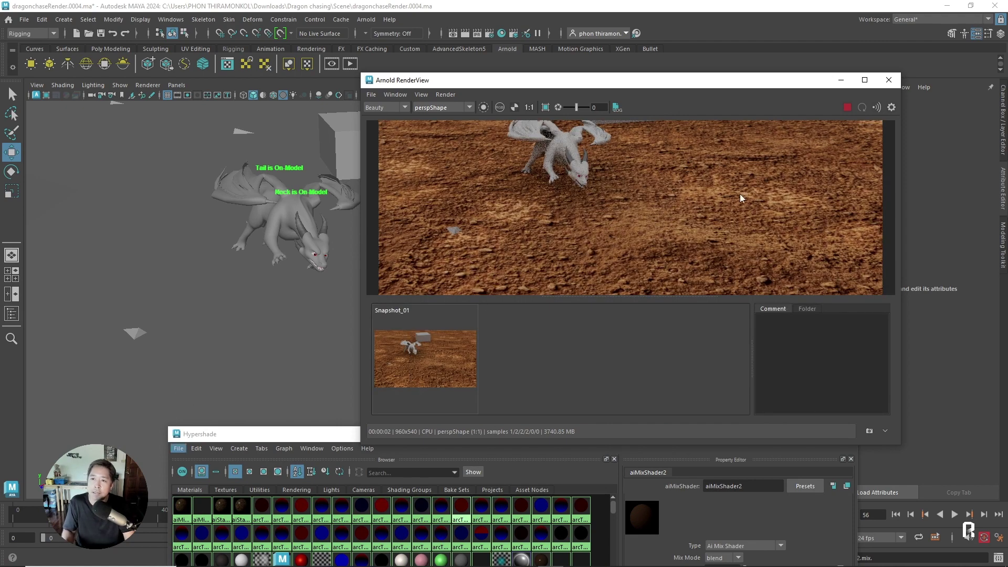
click(885, 431)
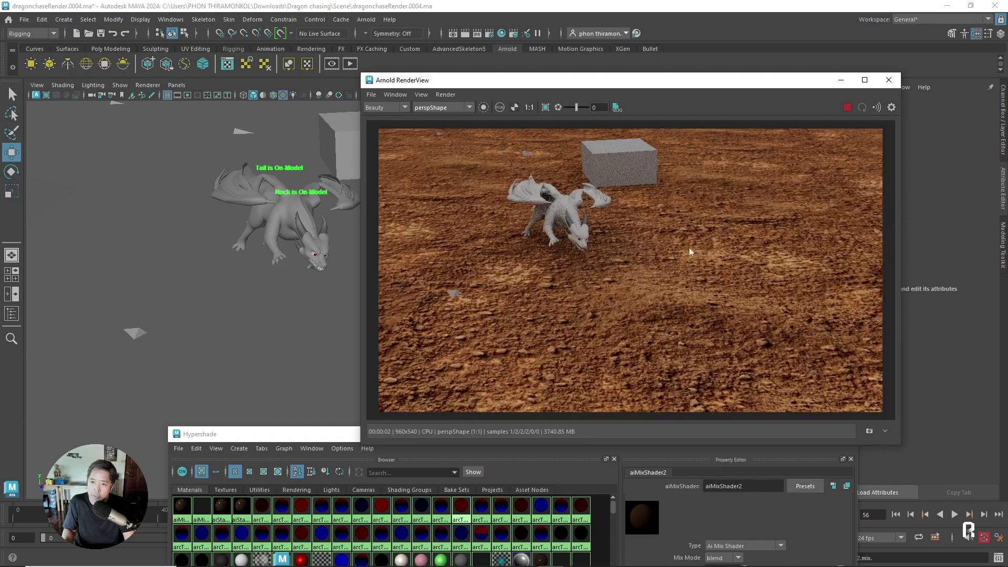
mouse_move(344, 443)
mouse_down()
mouse_move(430, 150)
mouse_move(469, 114)
mouse_move(447, 104)
mouse_up()
scroll(629, 368, down, 5)
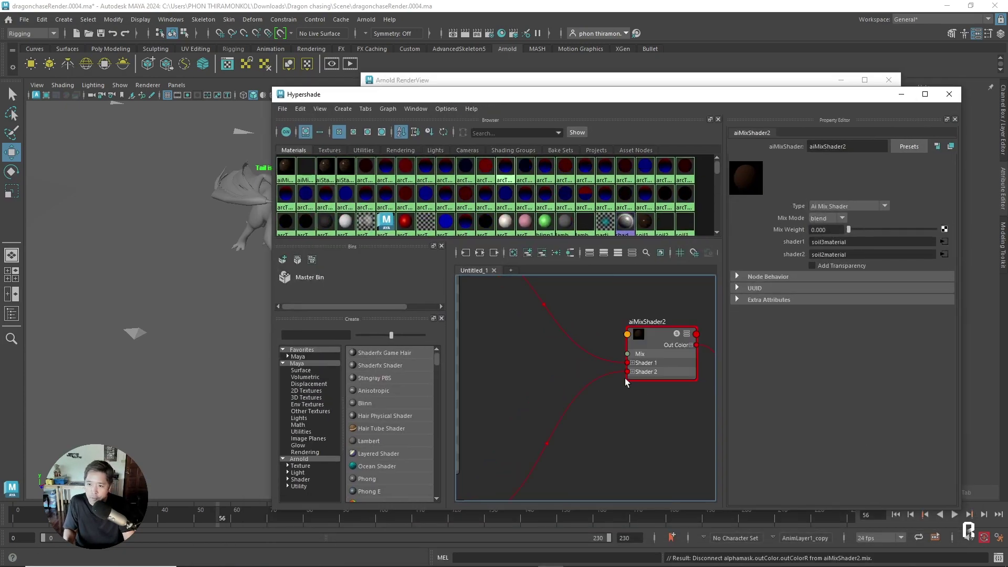
scroll(604, 380, down, 5)
scroll(561, 386, down, 3)
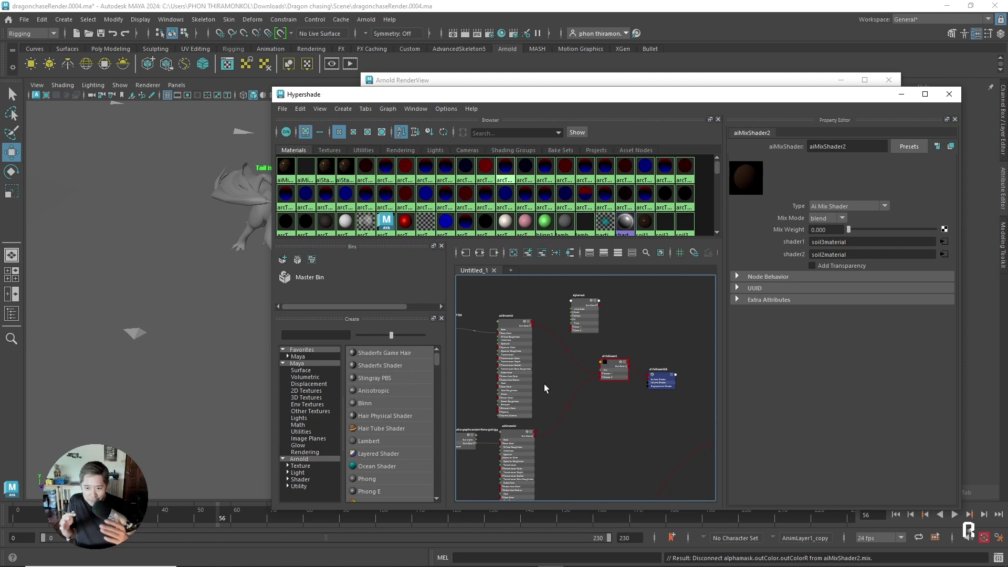
click(924, 94)
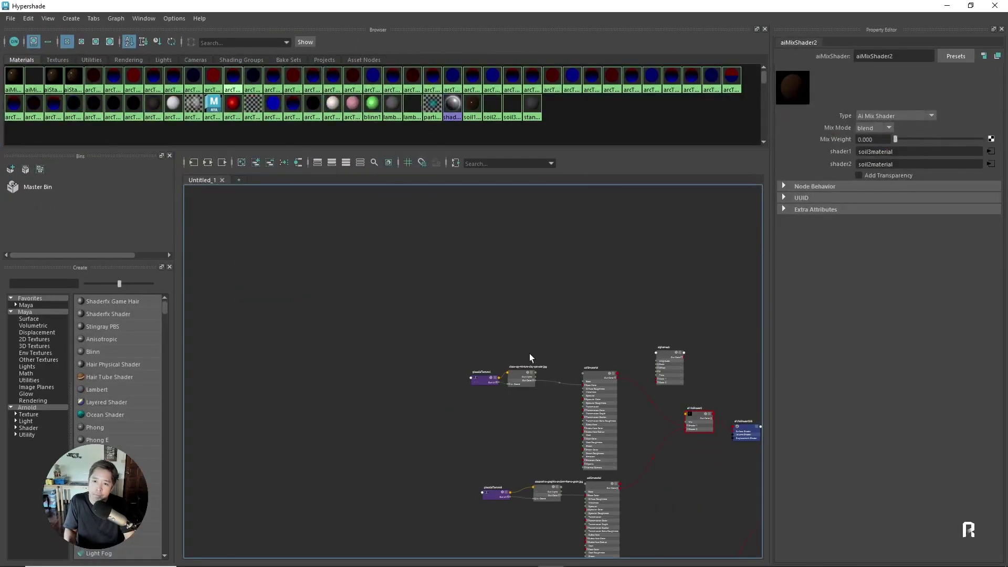
scroll(530, 358, up, 3)
scroll(483, 342, up, 3)
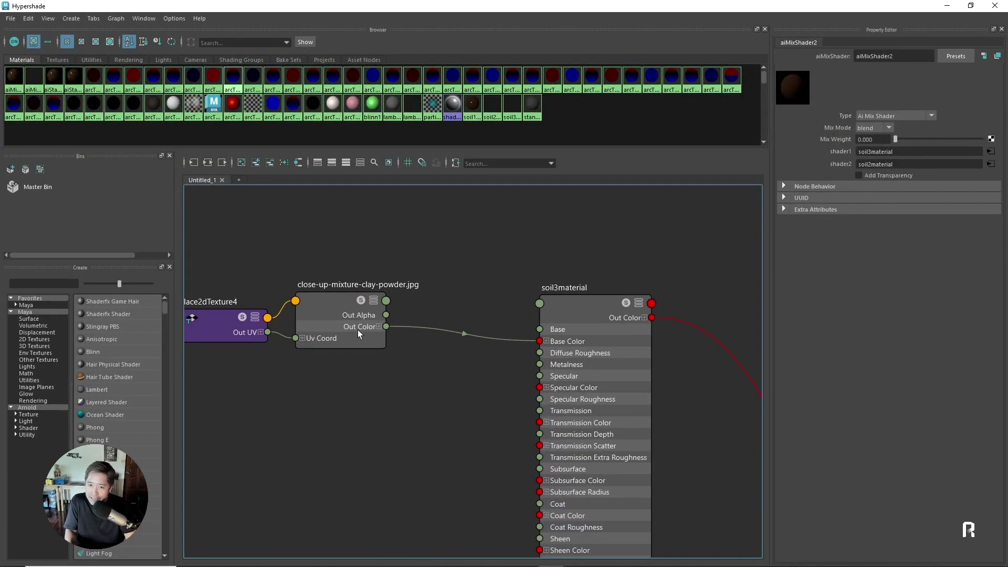
scroll(472, 347, down, 1)
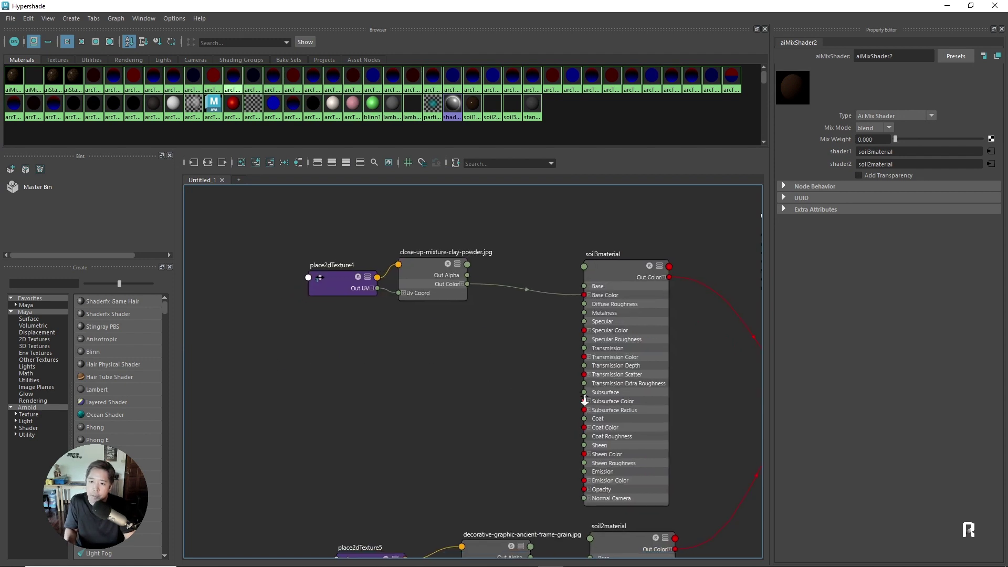
scroll(584, 400, down, 1)
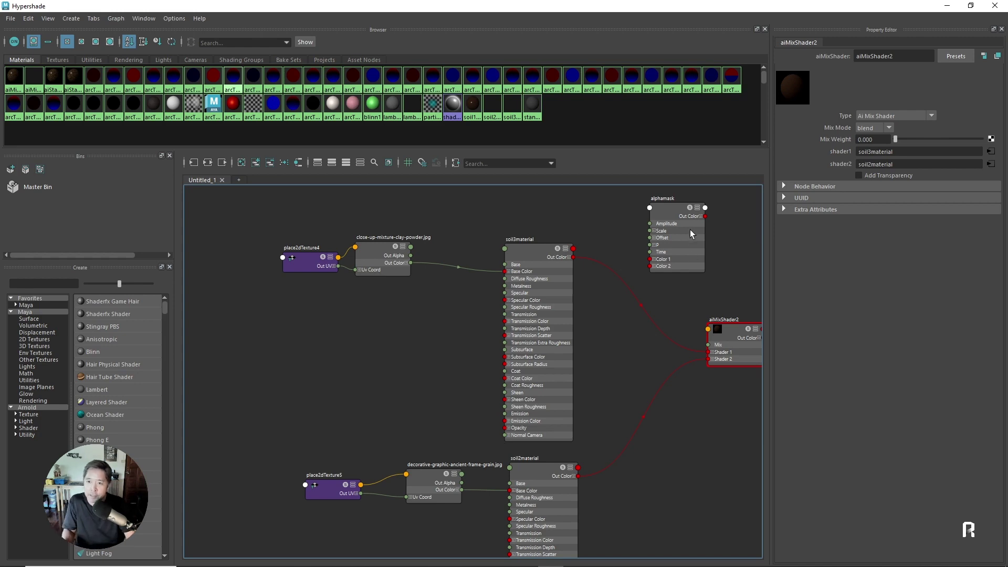
scroll(675, 252, up, 1)
scroll(676, 263, up, 1)
scroll(582, 243, up, 1)
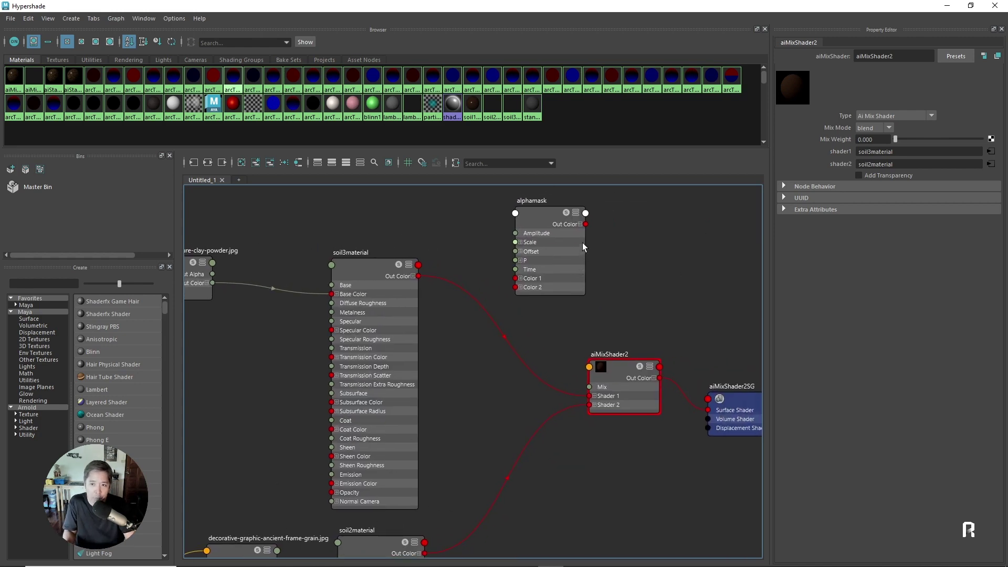
scroll(582, 231, up, 1)
click(579, 220)
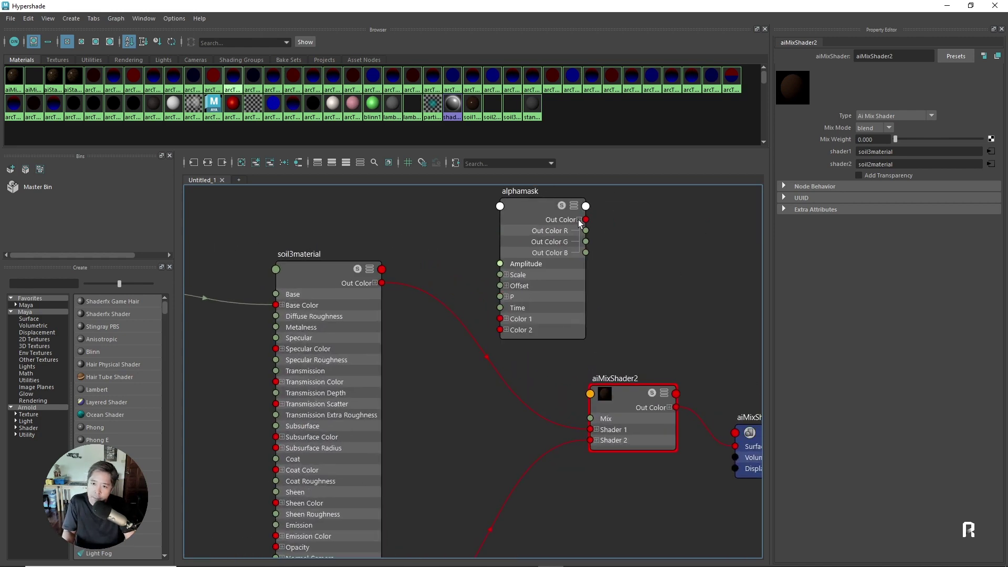
click(579, 220)
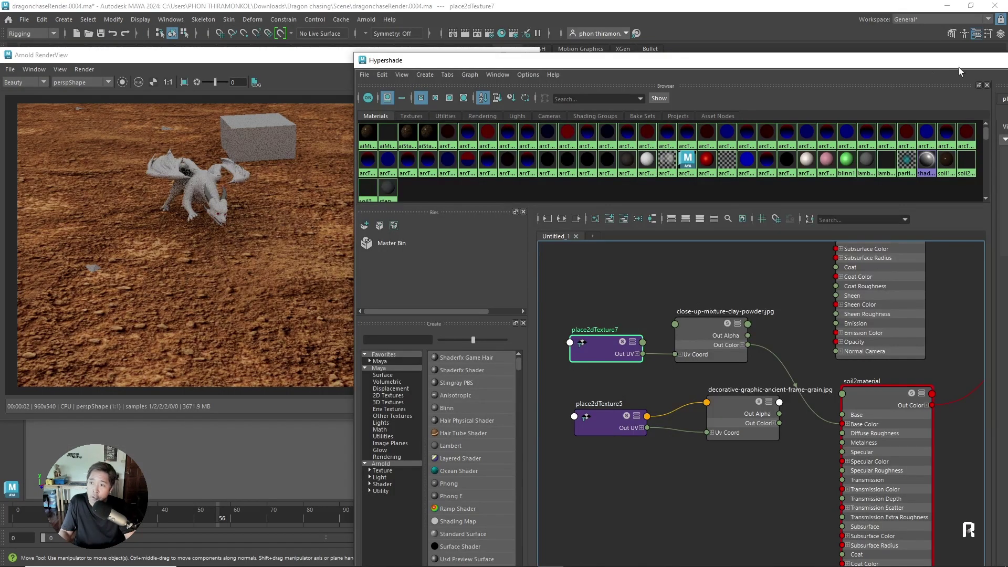
drag(959, 68, 854, 92)
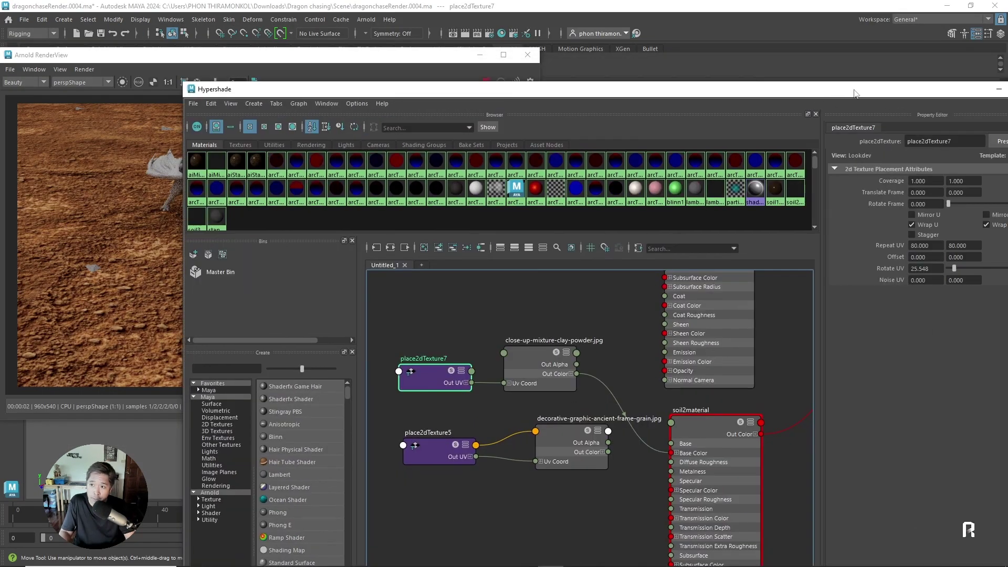
Set place2dTexture7's second repeat to 50 and rotate it to about 81 degrees.
click(995, 90)
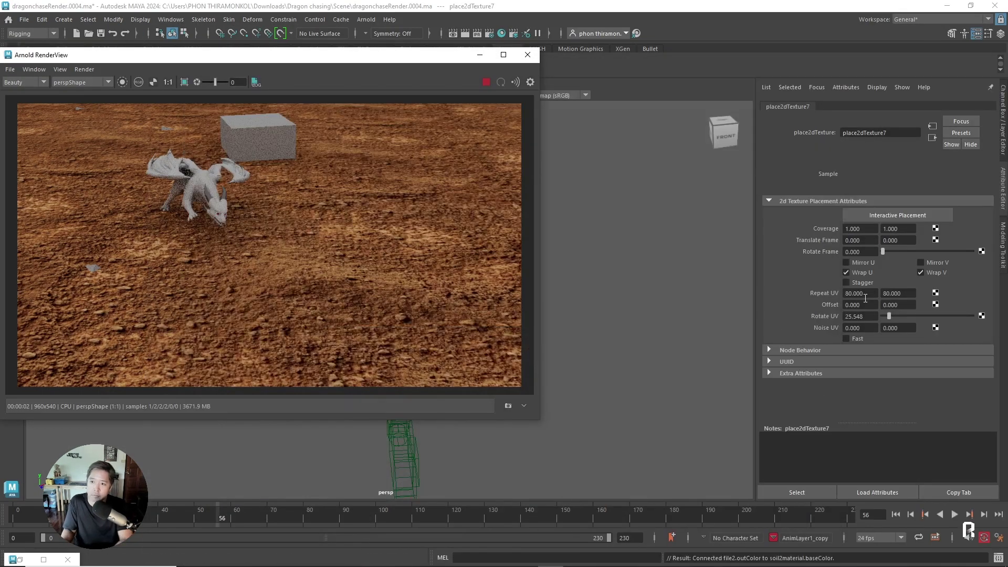
click(850, 293)
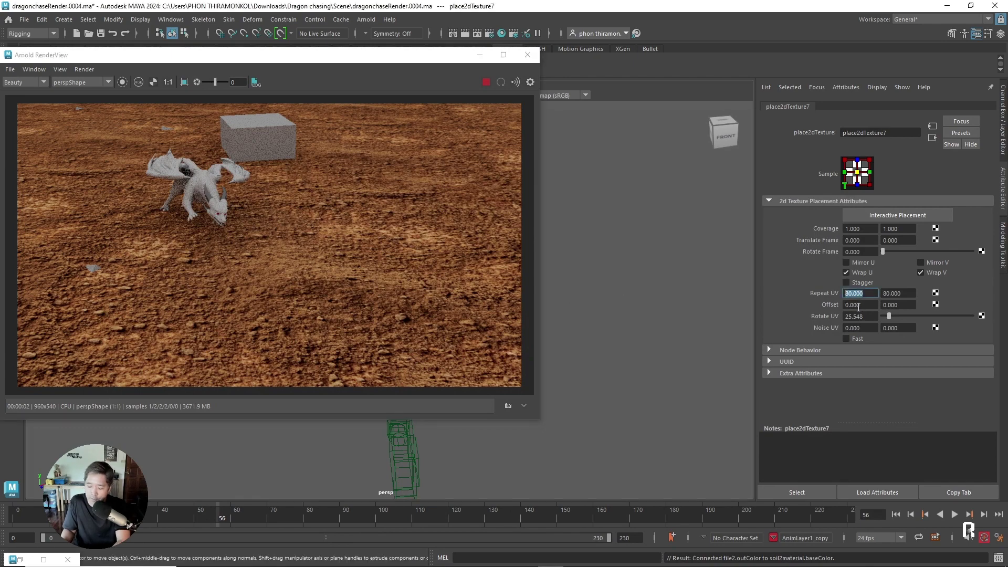
text(50)
click(908, 292)
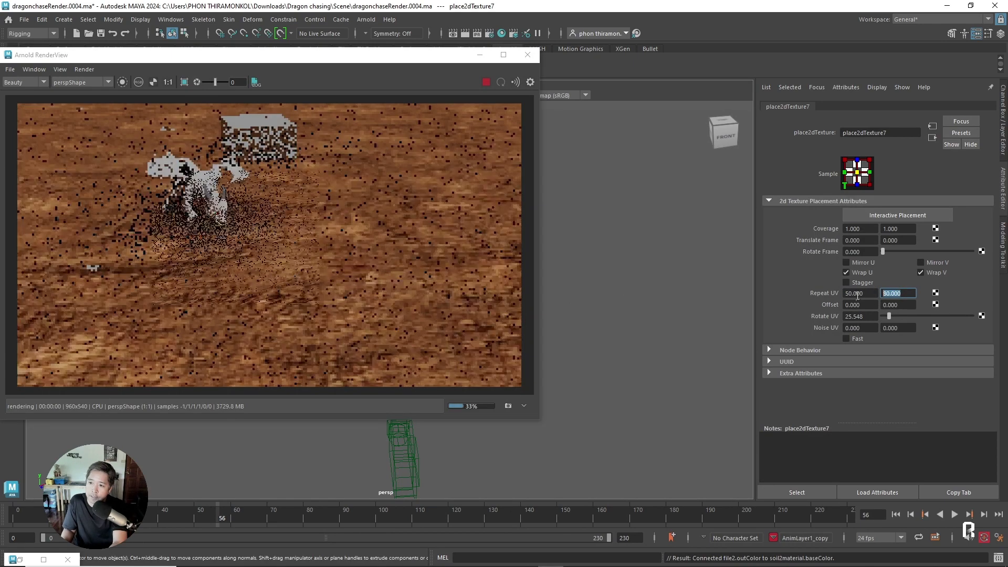
text(50)
key(Return)
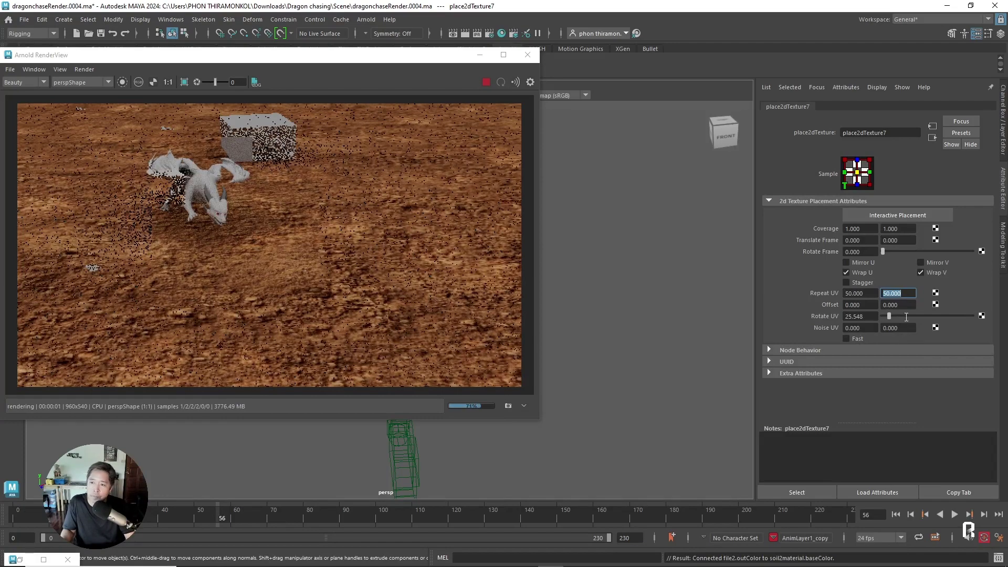
click(899, 316)
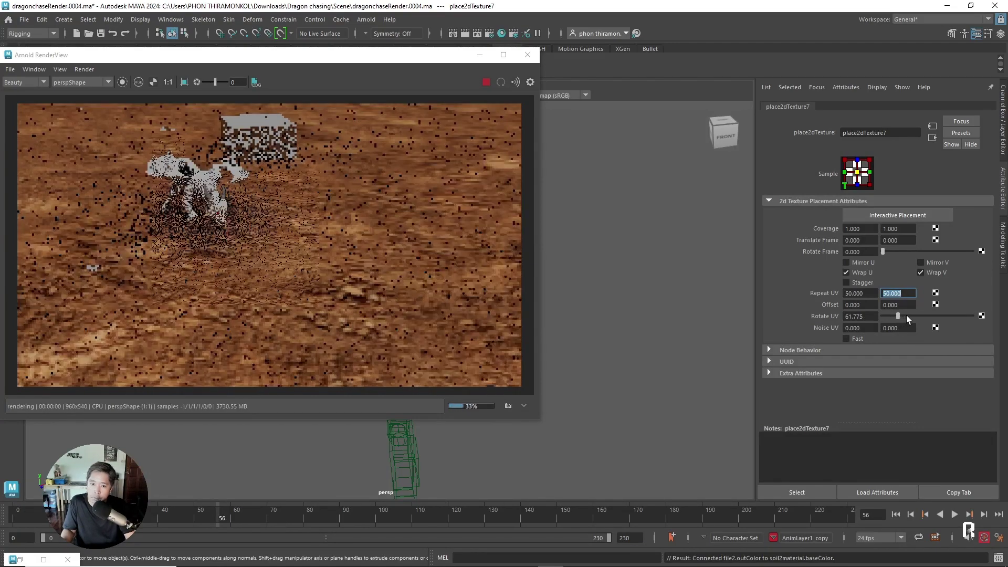
click(902, 315)
Set place2dTexture7's Repeat UV to 90 × 90 and show the snapshot strip.
double_click(853, 293)
text(90)
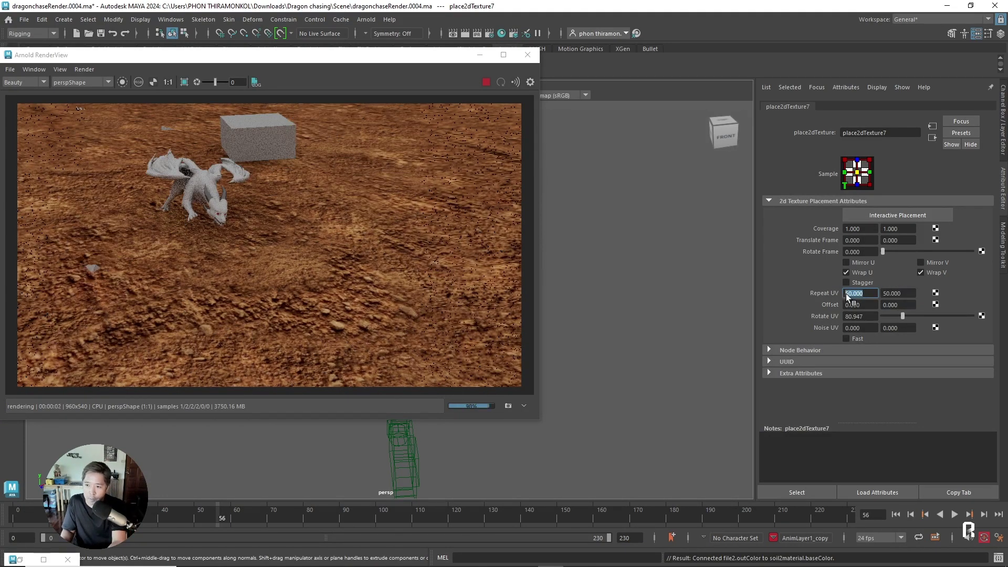
key(Return)
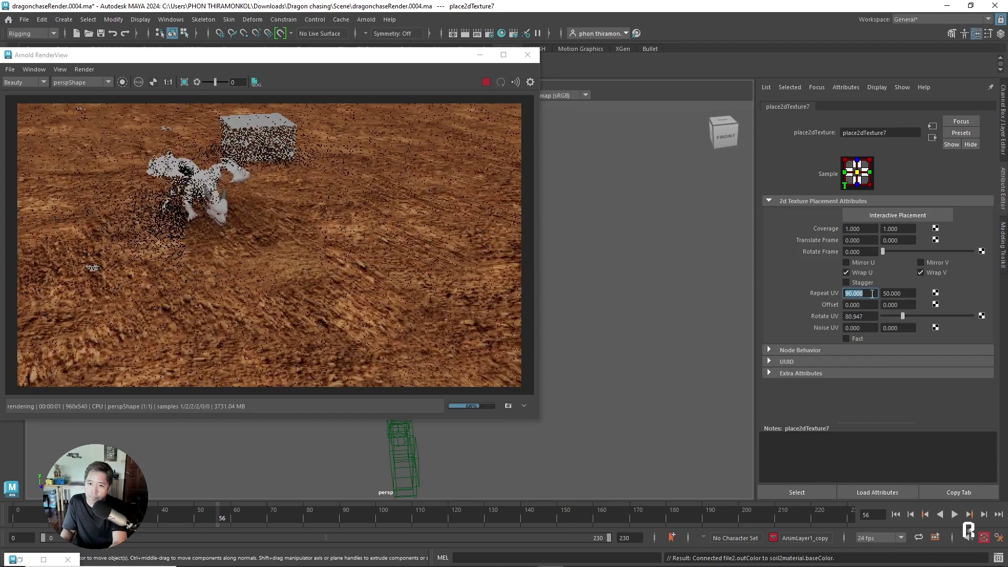
key(Tab)
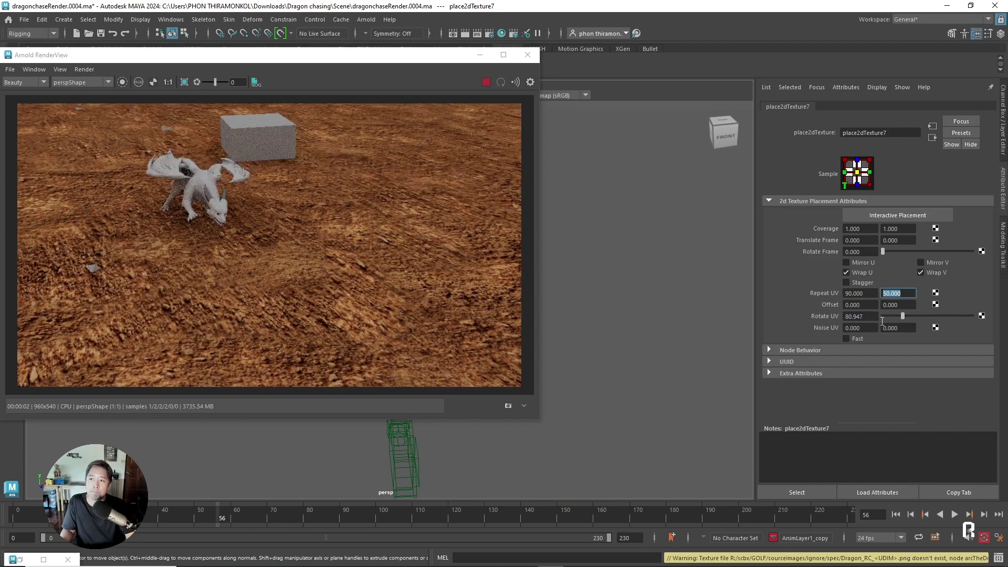
text(90)
key(Return)
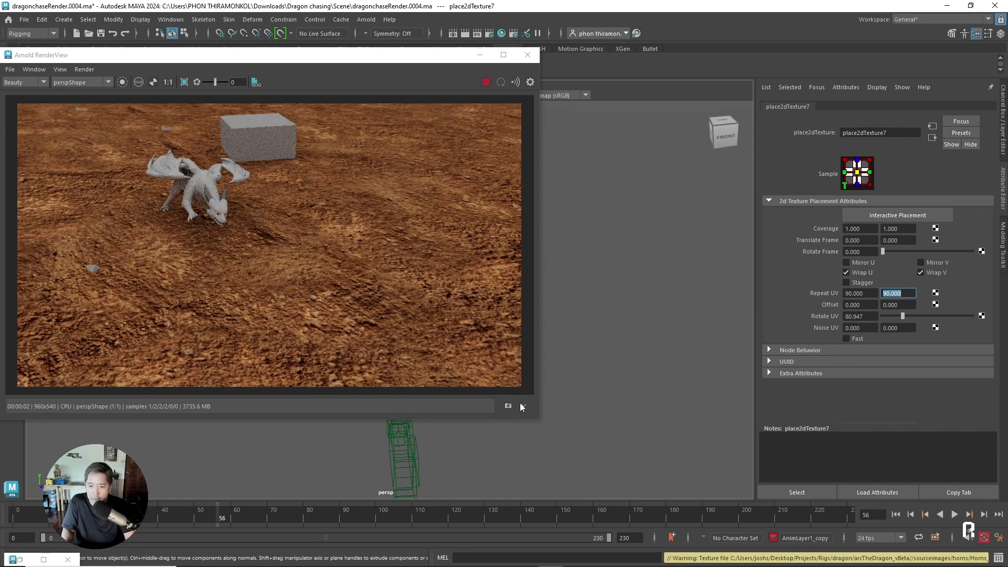
click(652, 411)
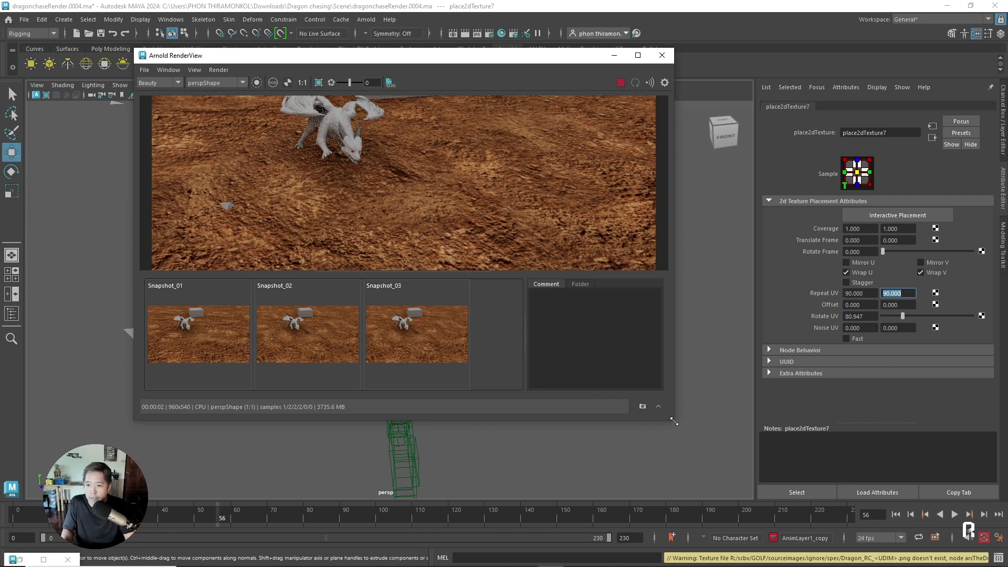
Enlarge the render window and flip between Snapshot_01 and Snapshot_02.
drag(672, 420, 828, 522)
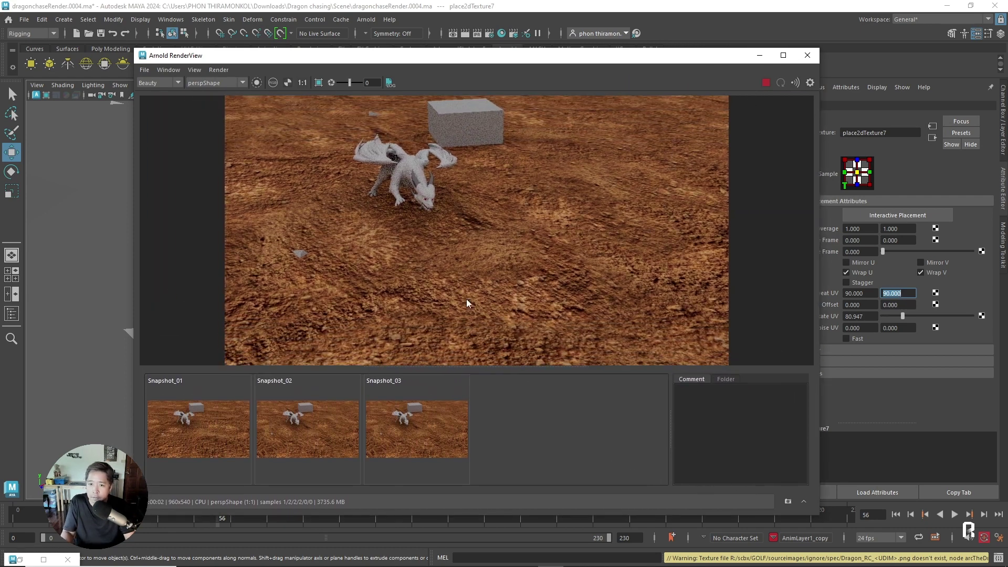
click(224, 442)
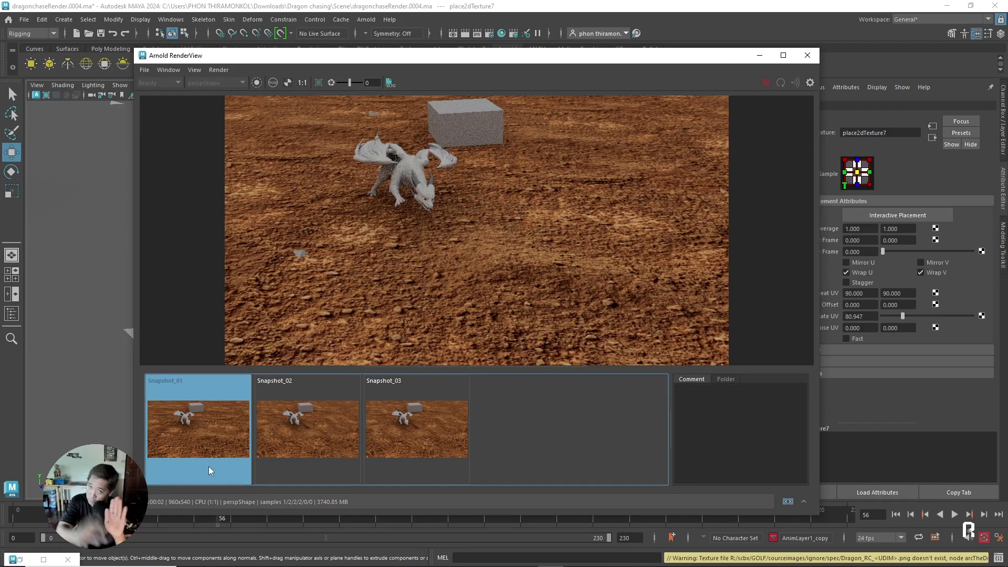
click(311, 443)
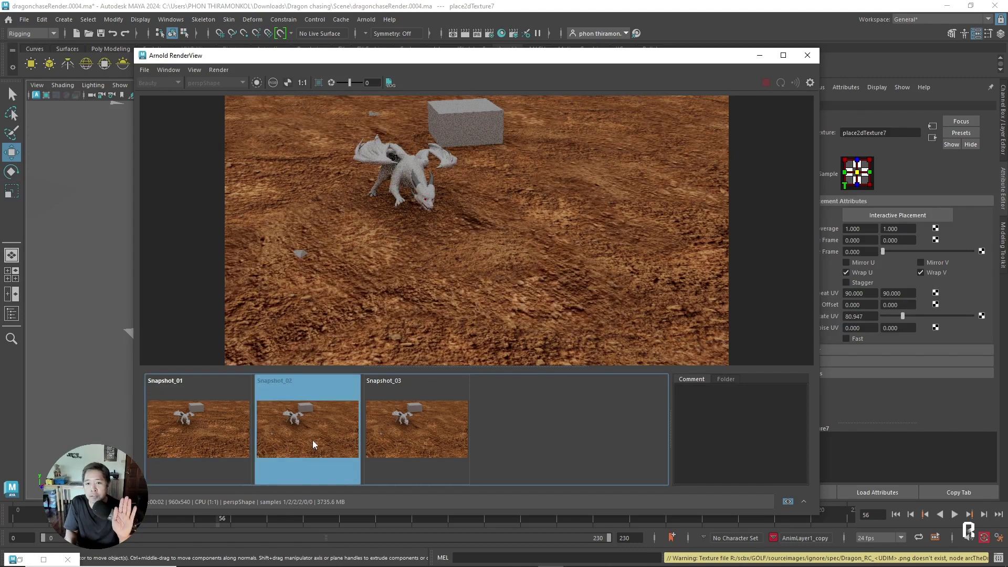
click(235, 438)
click(309, 433)
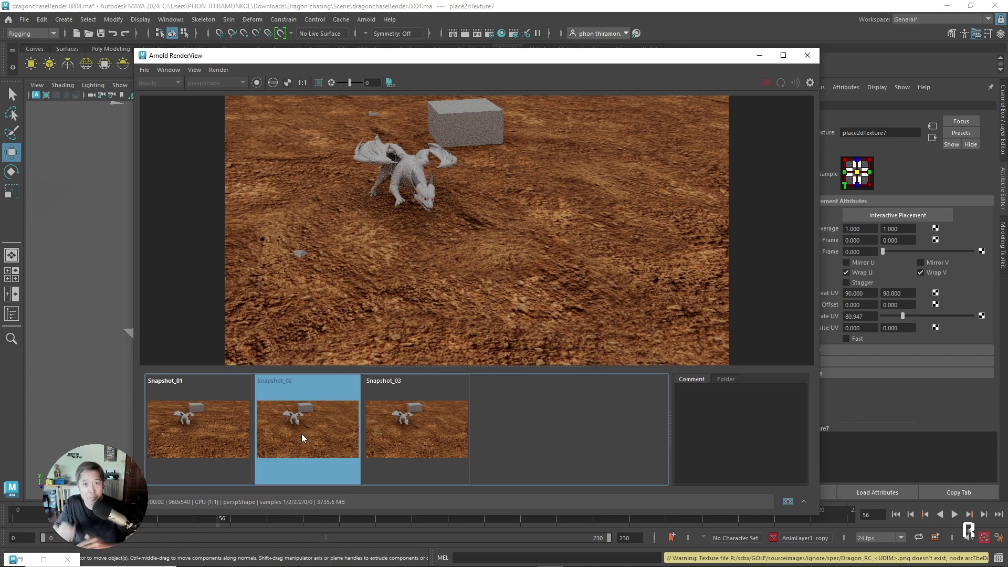
click(236, 414)
click(307, 426)
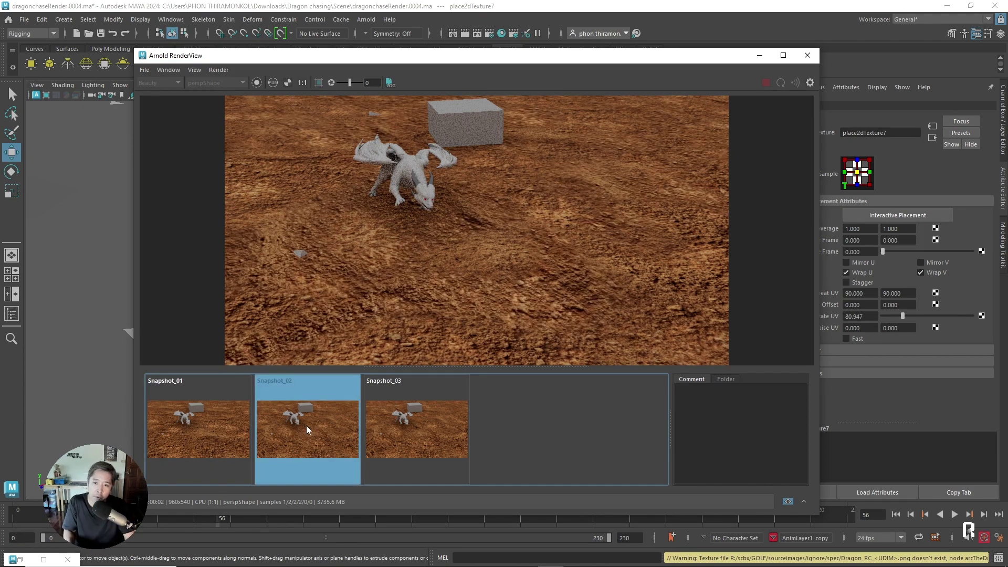
Compare Snapshot_01 against Snapshot_02 again, then close the Arnold RenderView.
click(241, 420)
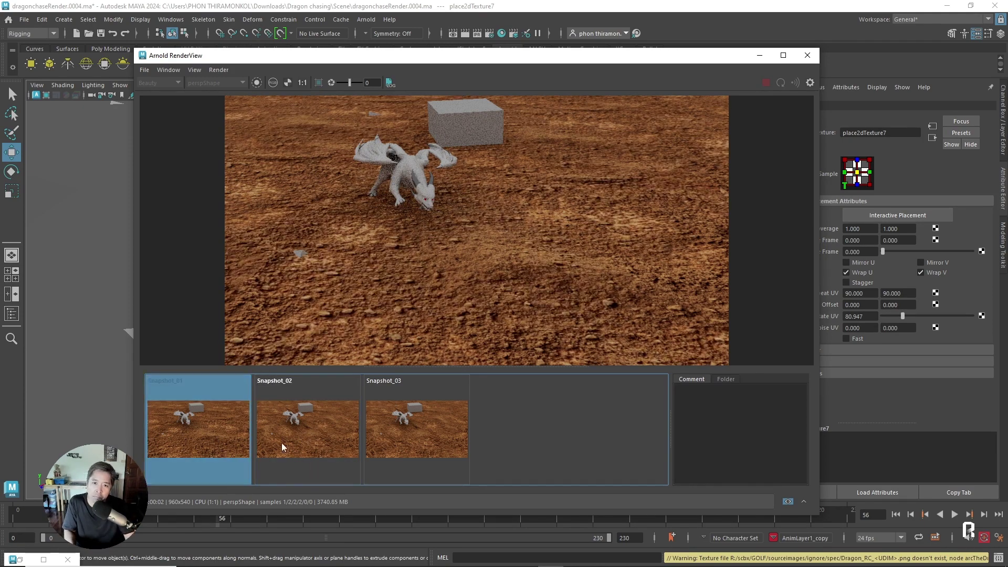
click(312, 445)
click(229, 450)
click(322, 450)
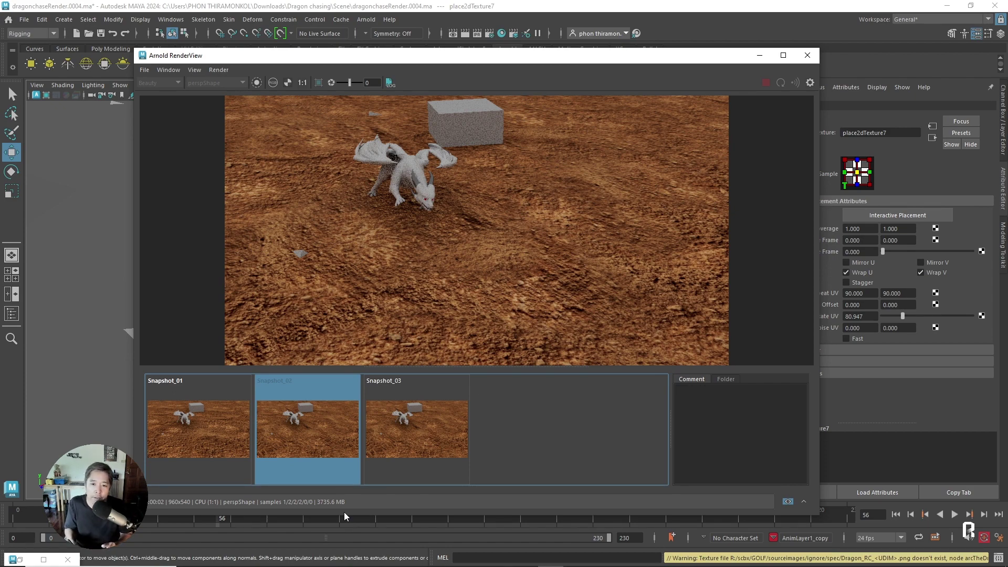
click(242, 436)
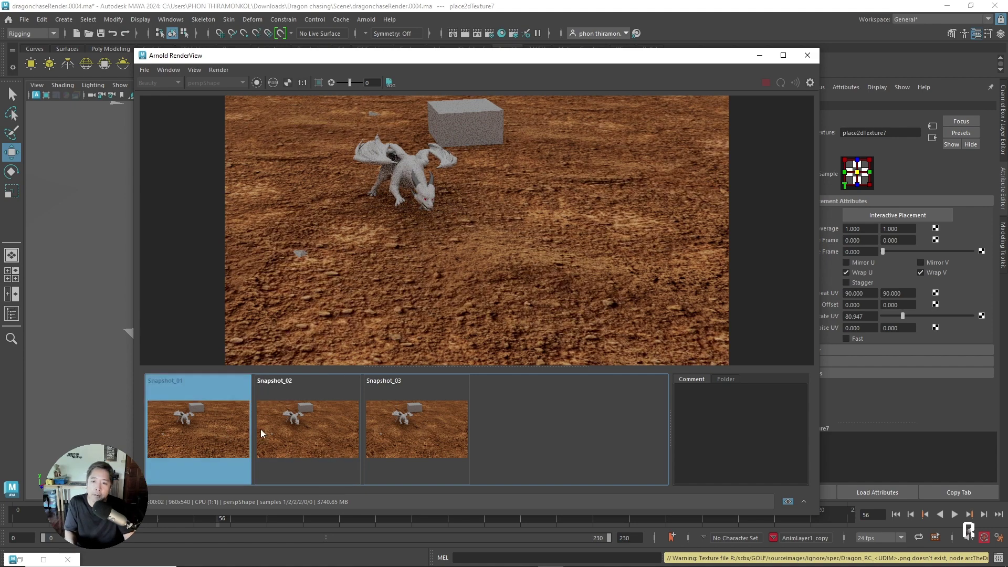
click(294, 446)
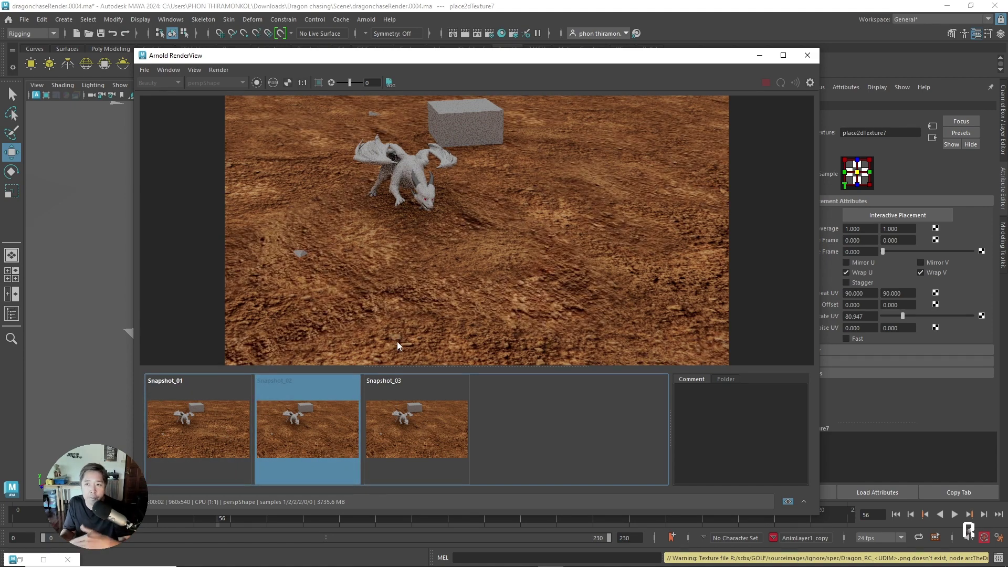
click(807, 55)
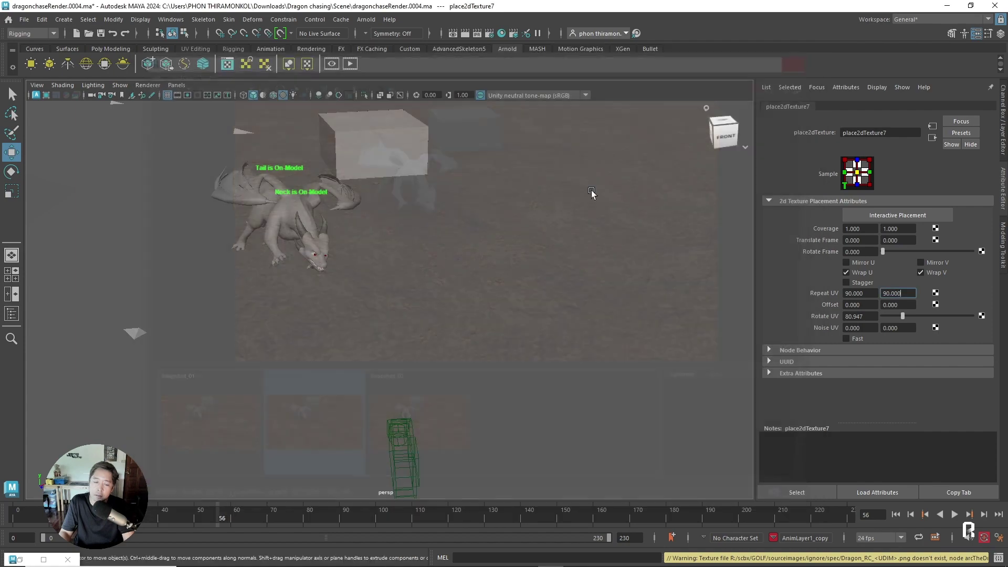
Open Hypershade and inspect aiMixShader2's blend settings.
click(21, 561)
scroll(700, 412, up, 5)
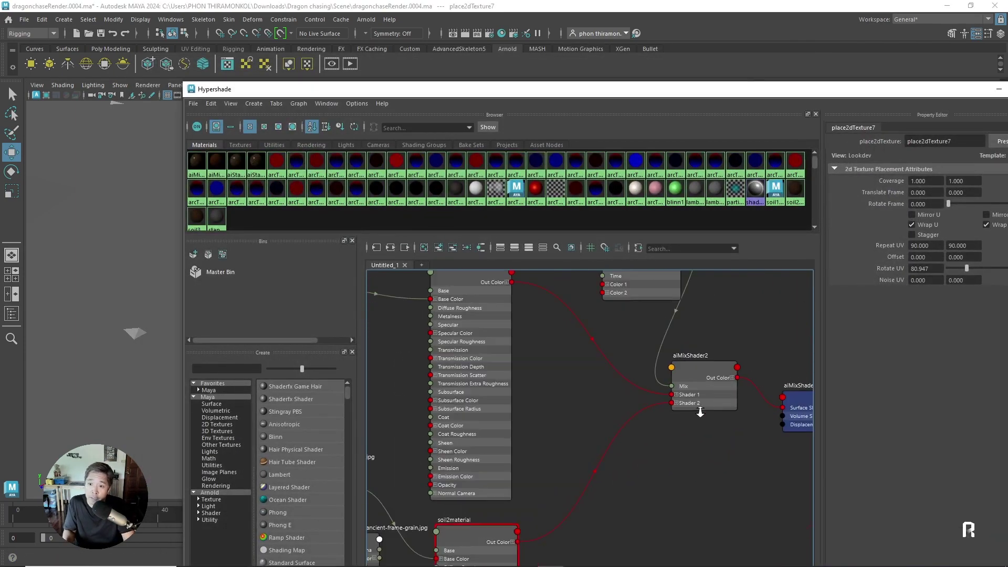
scroll(700, 413, up, 2)
click(699, 408)
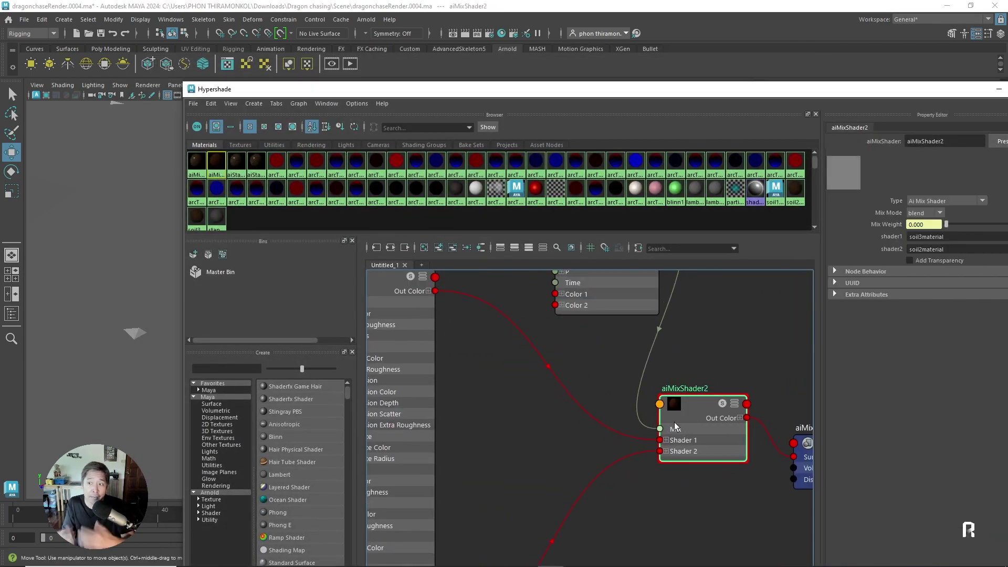
scroll(575, 356, down, 4)
scroll(681, 404, up, 2)
scroll(612, 348, up, 1)
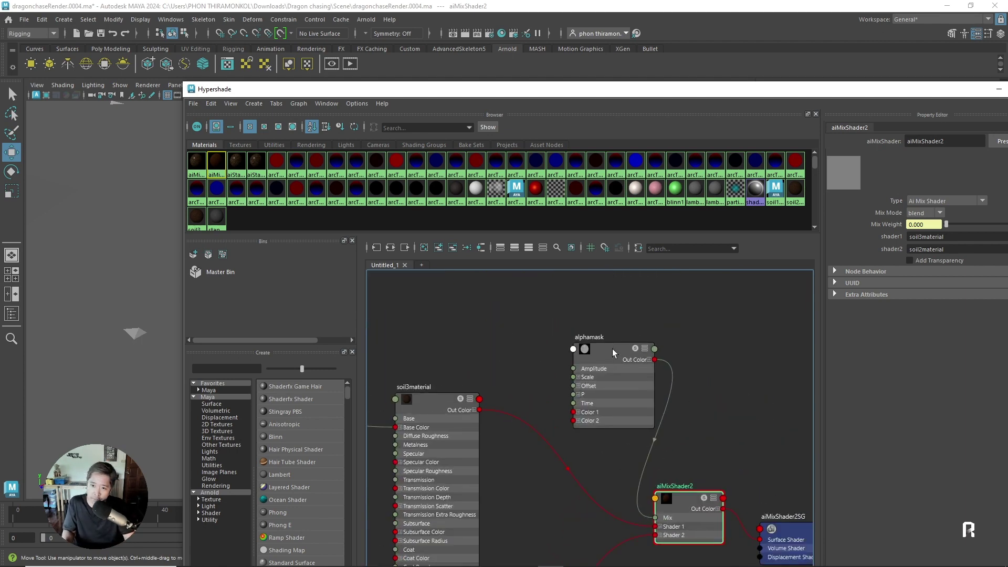
Bring green-grass-field-background.jpg into the shader graph for soil1material, then maximize the editor.
drag(613, 349, 477, 285)
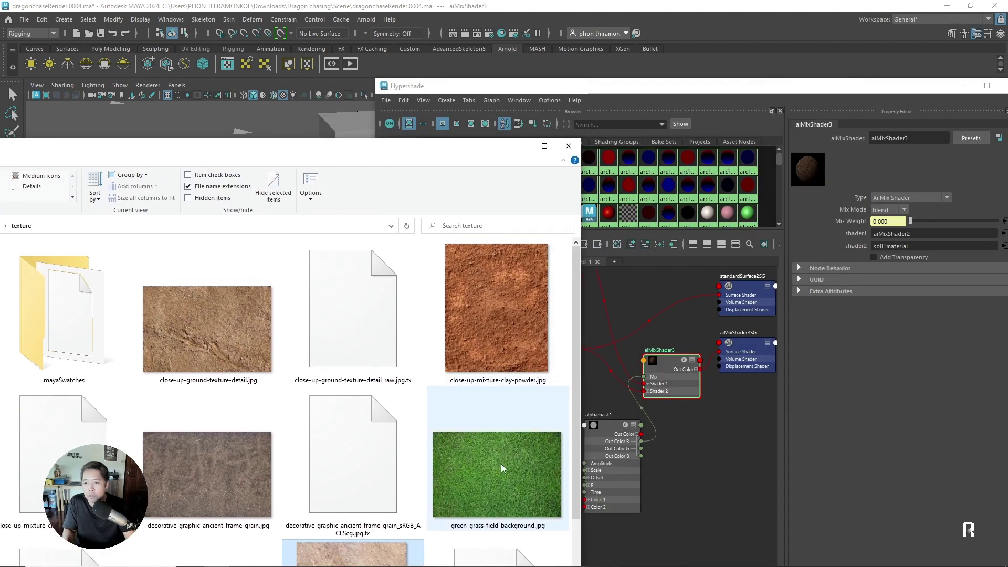
drag(502, 468, 698, 443)
click(521, 145)
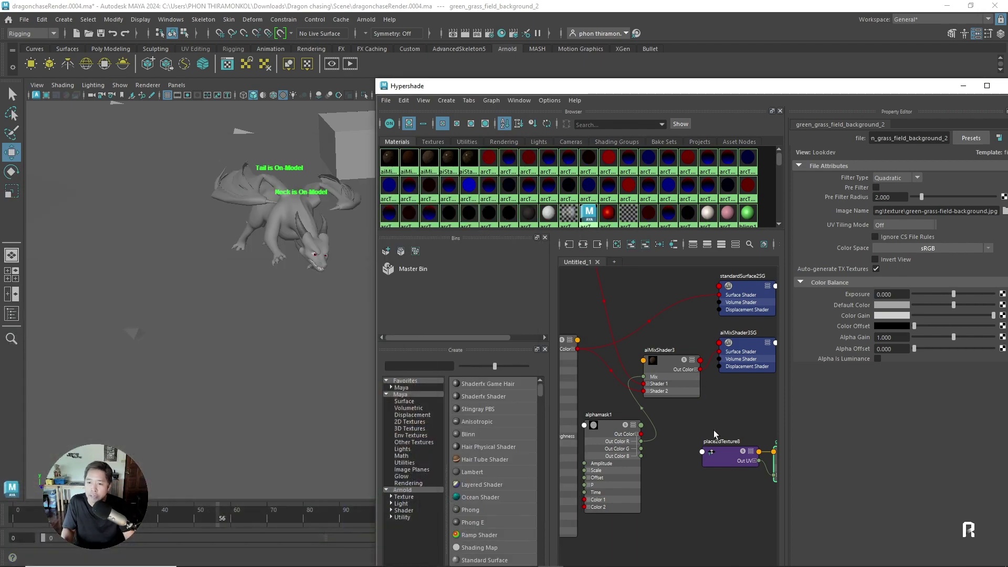
scroll(714, 434, down, 1)
click(986, 86)
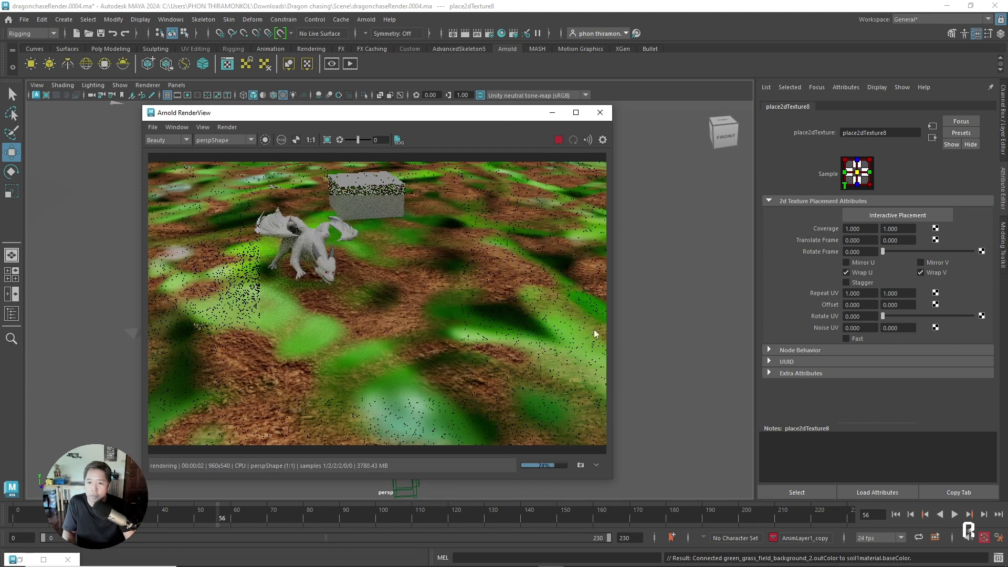
Set the grass texture's place2dTexture8 Repeat UV to 100 by 100.
double_click(859, 293)
text(100)
key(Return)
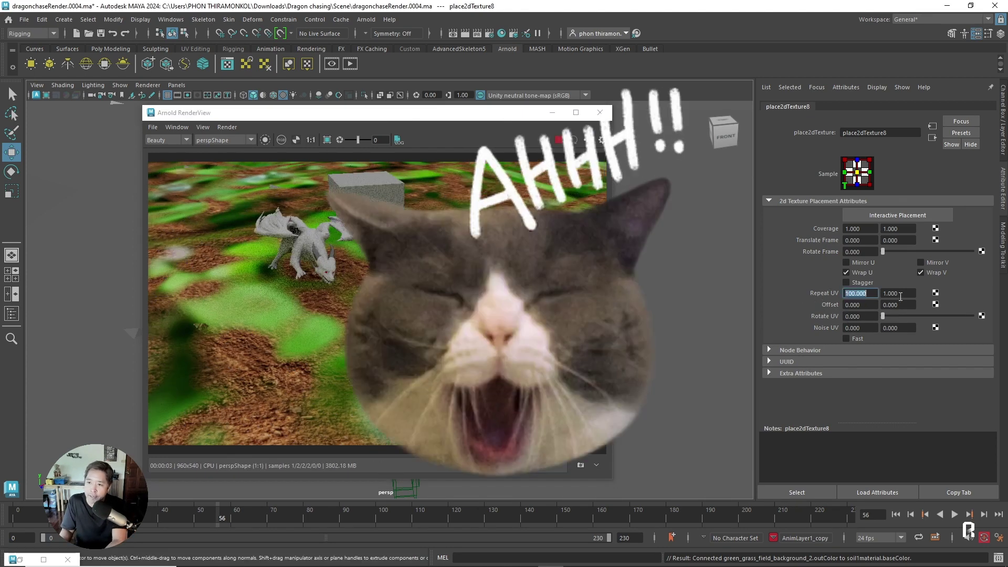
double_click(898, 293)
text(100)
key(Return)
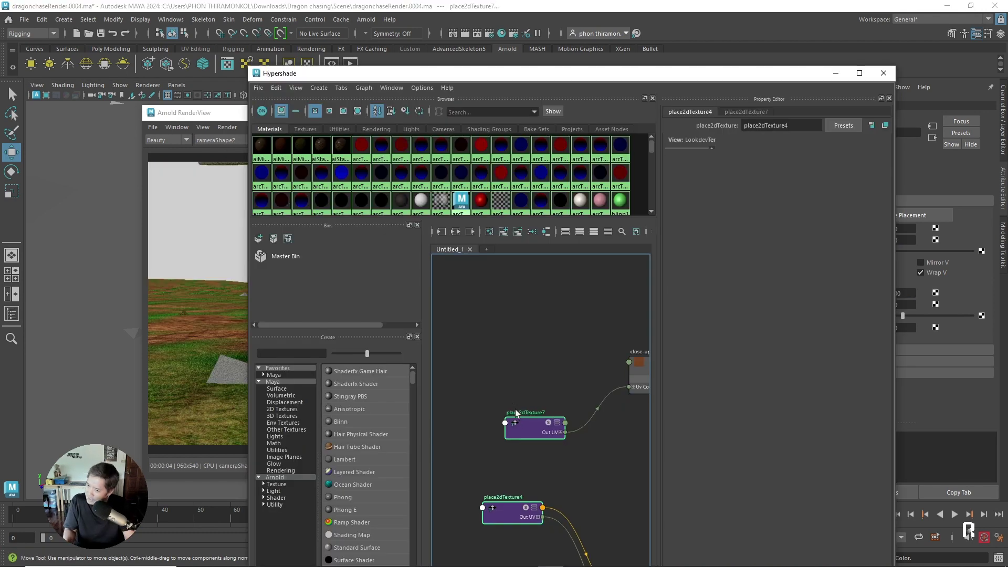
Rearrange the placement nodes and select place2dTexture4 for 200 by 200 soil tiling.
drag(516, 413, 496, 402)
drag(516, 461, 510, 447)
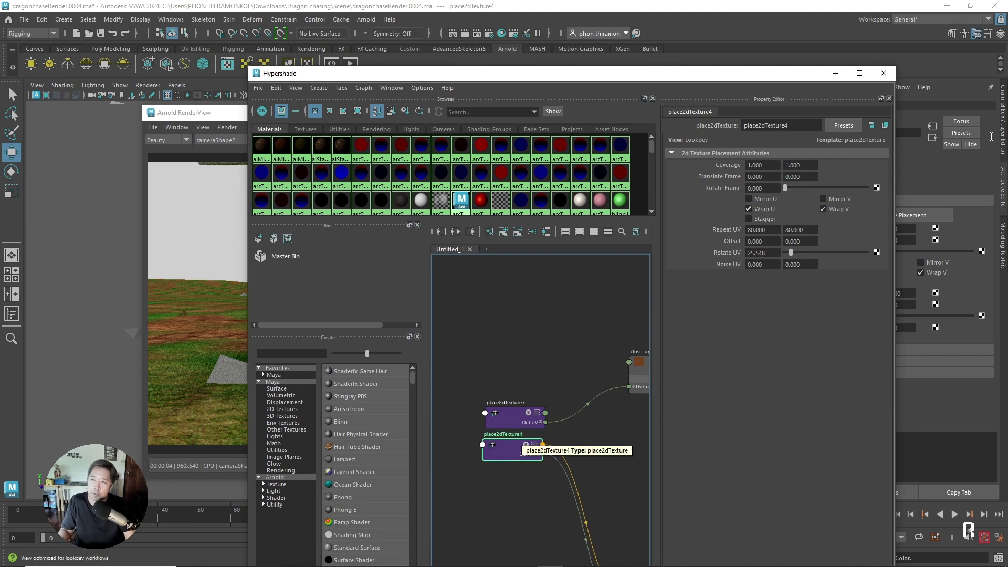
drag(567, 80, 528, 67)
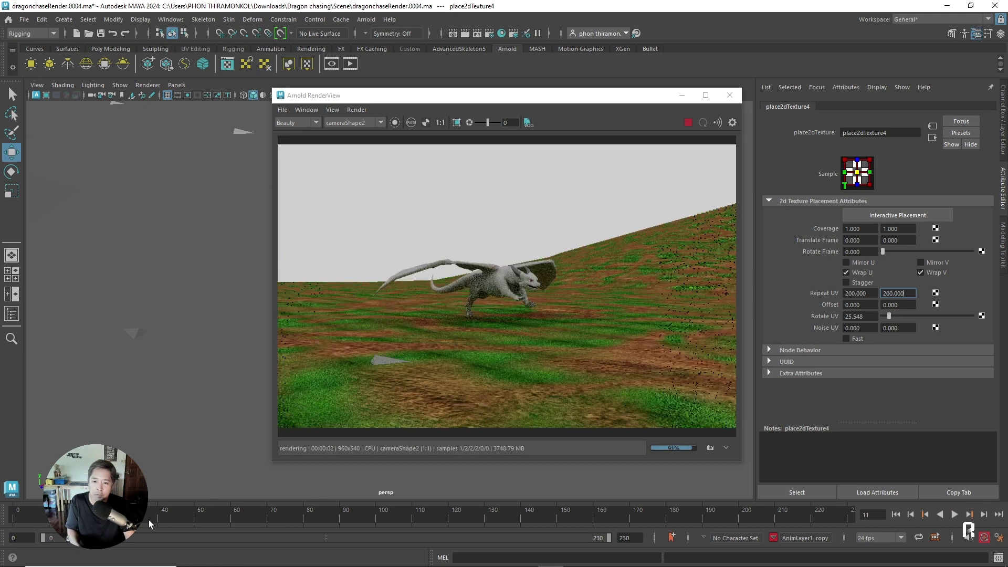
Step the animation through frames 37 and 58 to frame 84, checking the Arnold render.
click(152, 521)
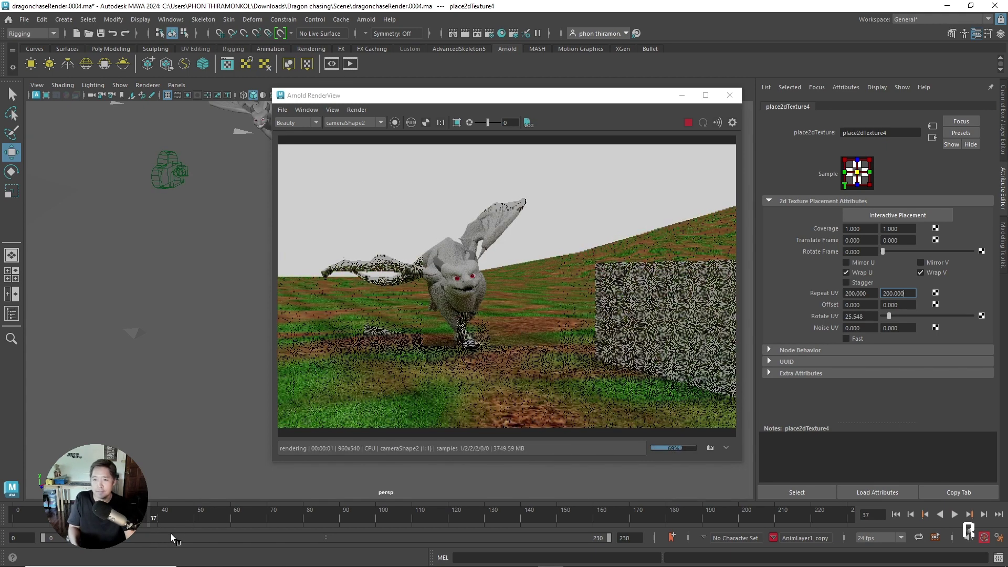
click(229, 519)
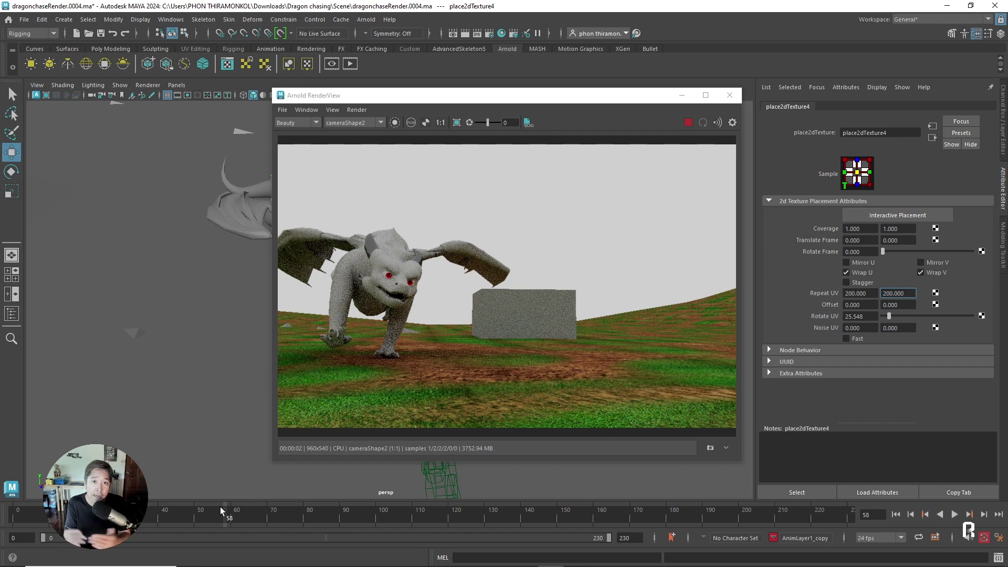
drag(284, 515, 324, 517)
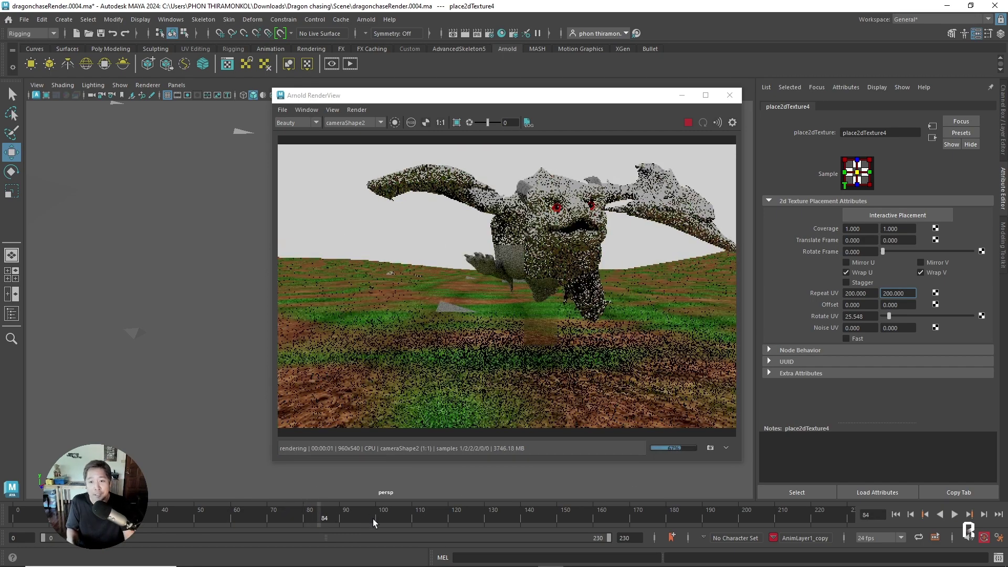